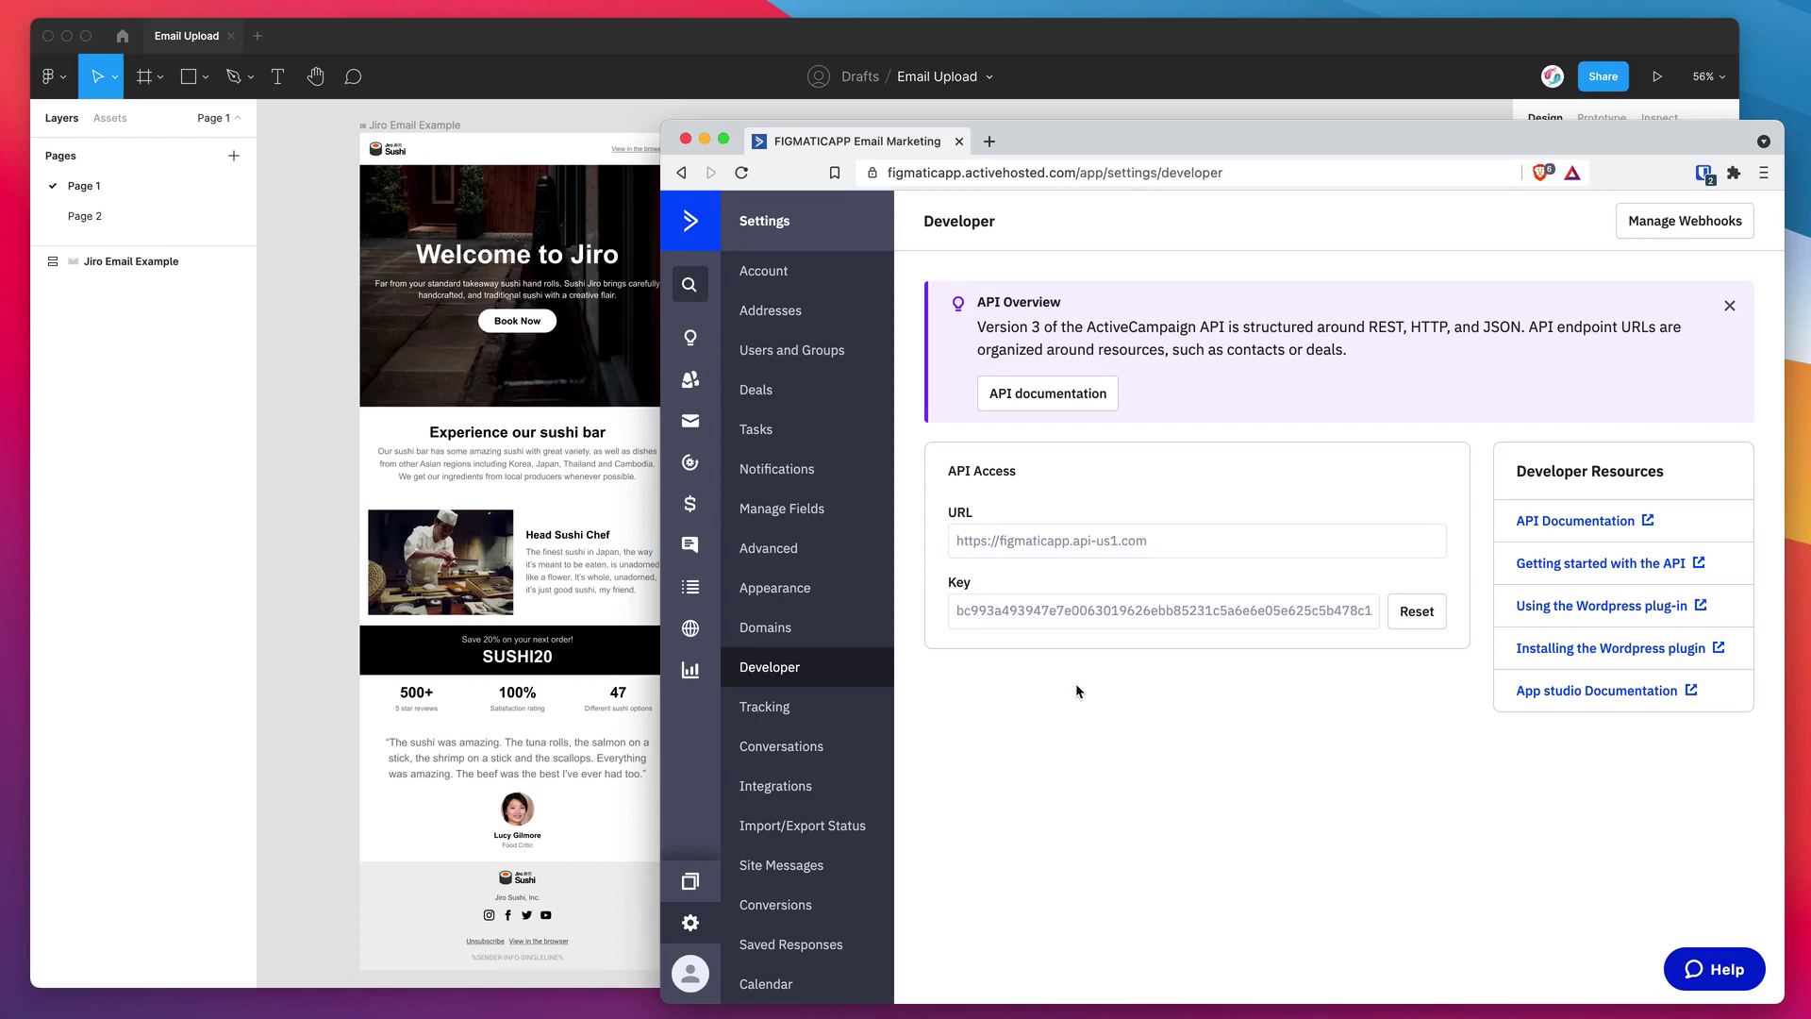
left_click(307, 567)
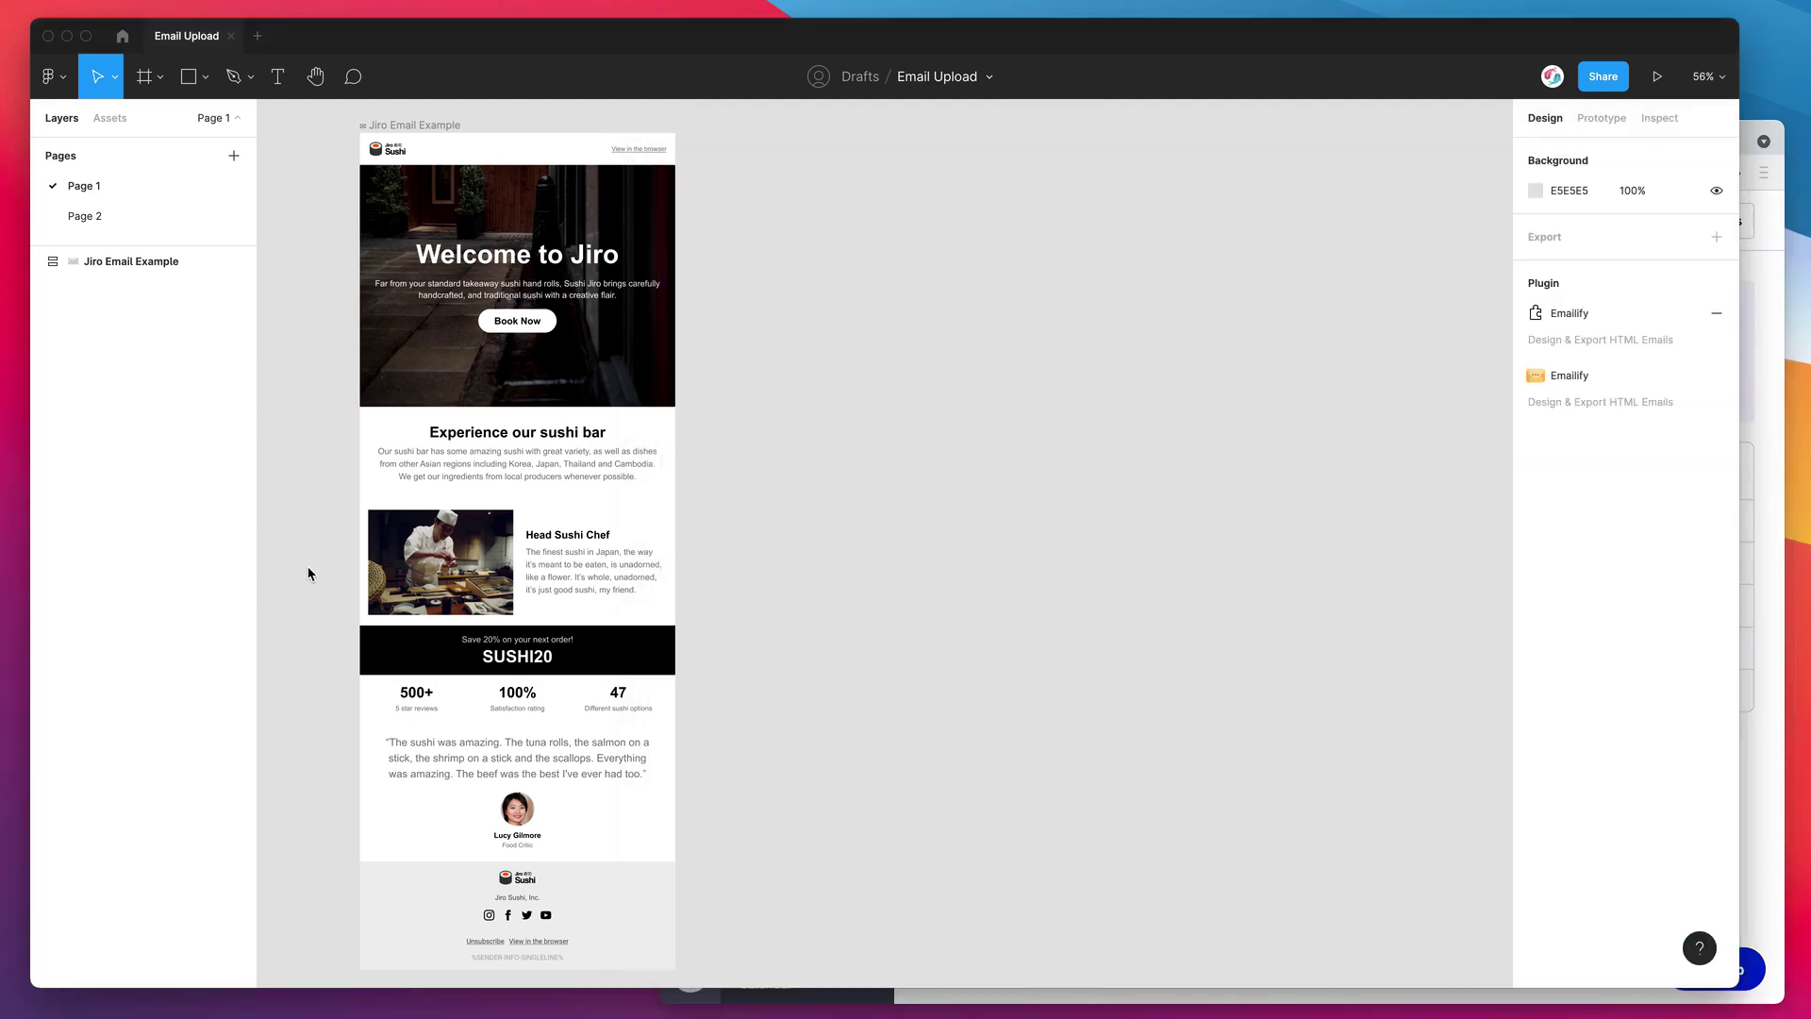
left_click(122, 41)
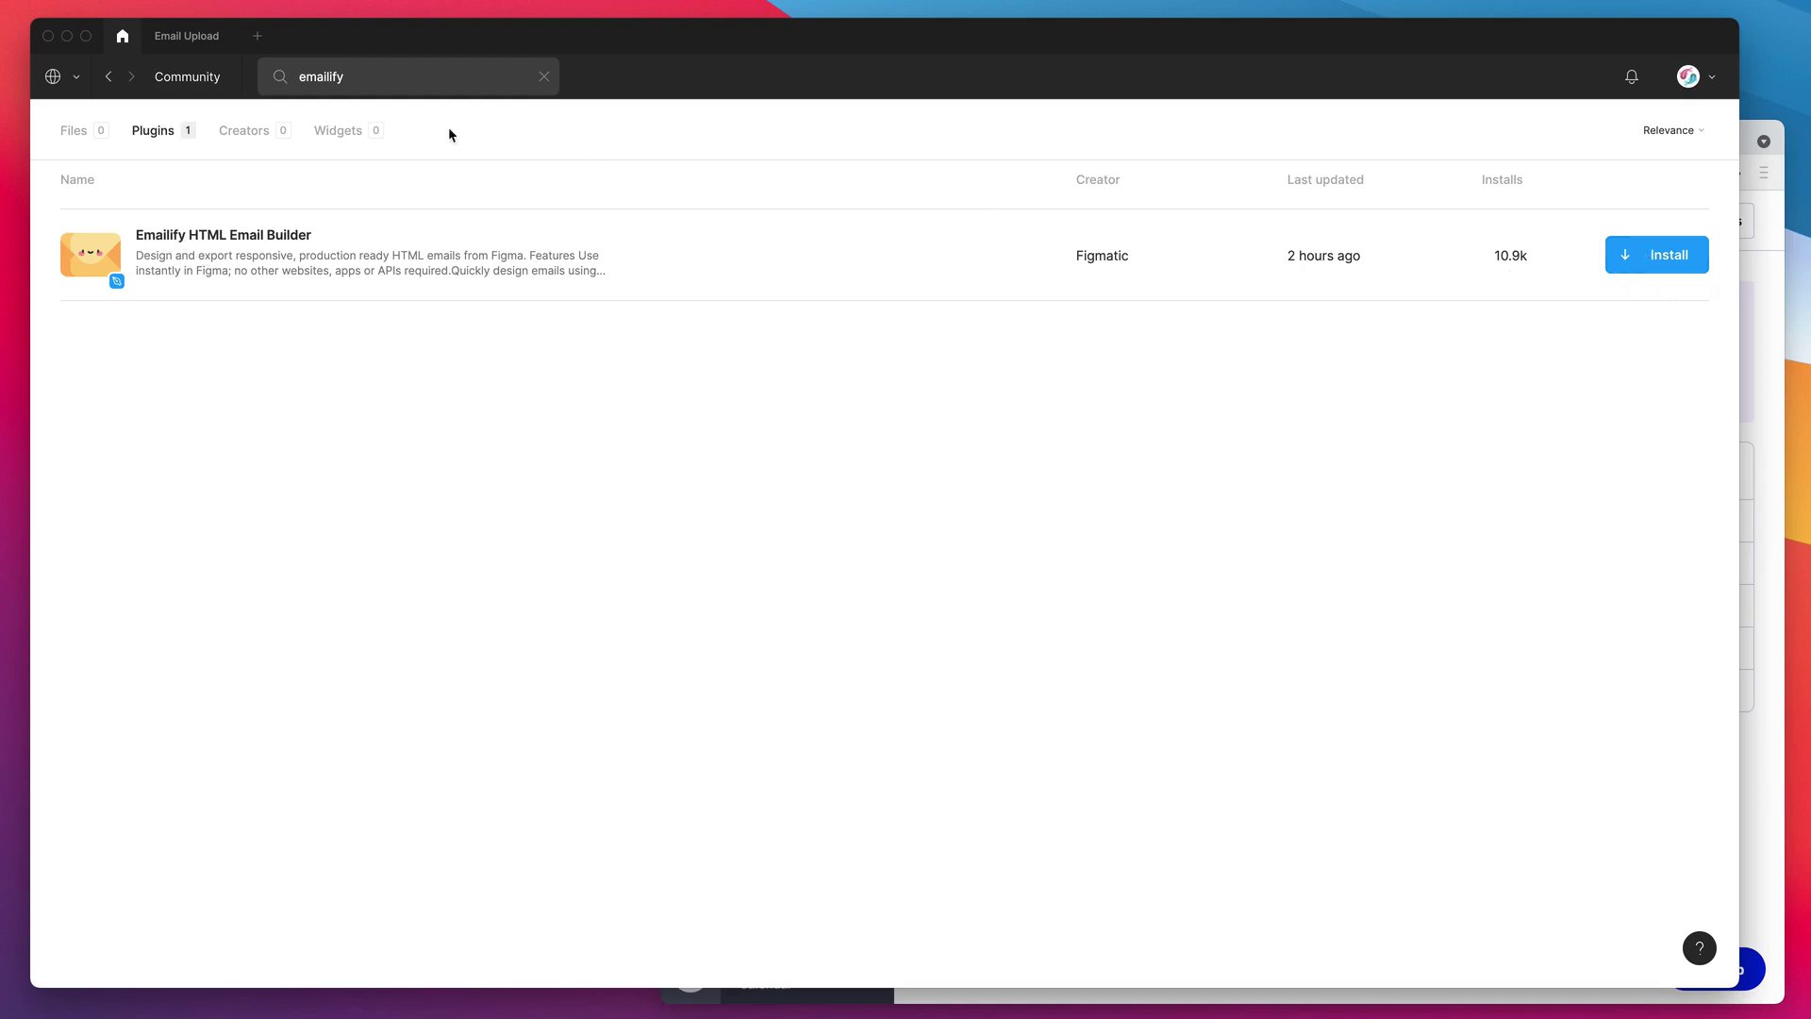
left_click(194, 44)
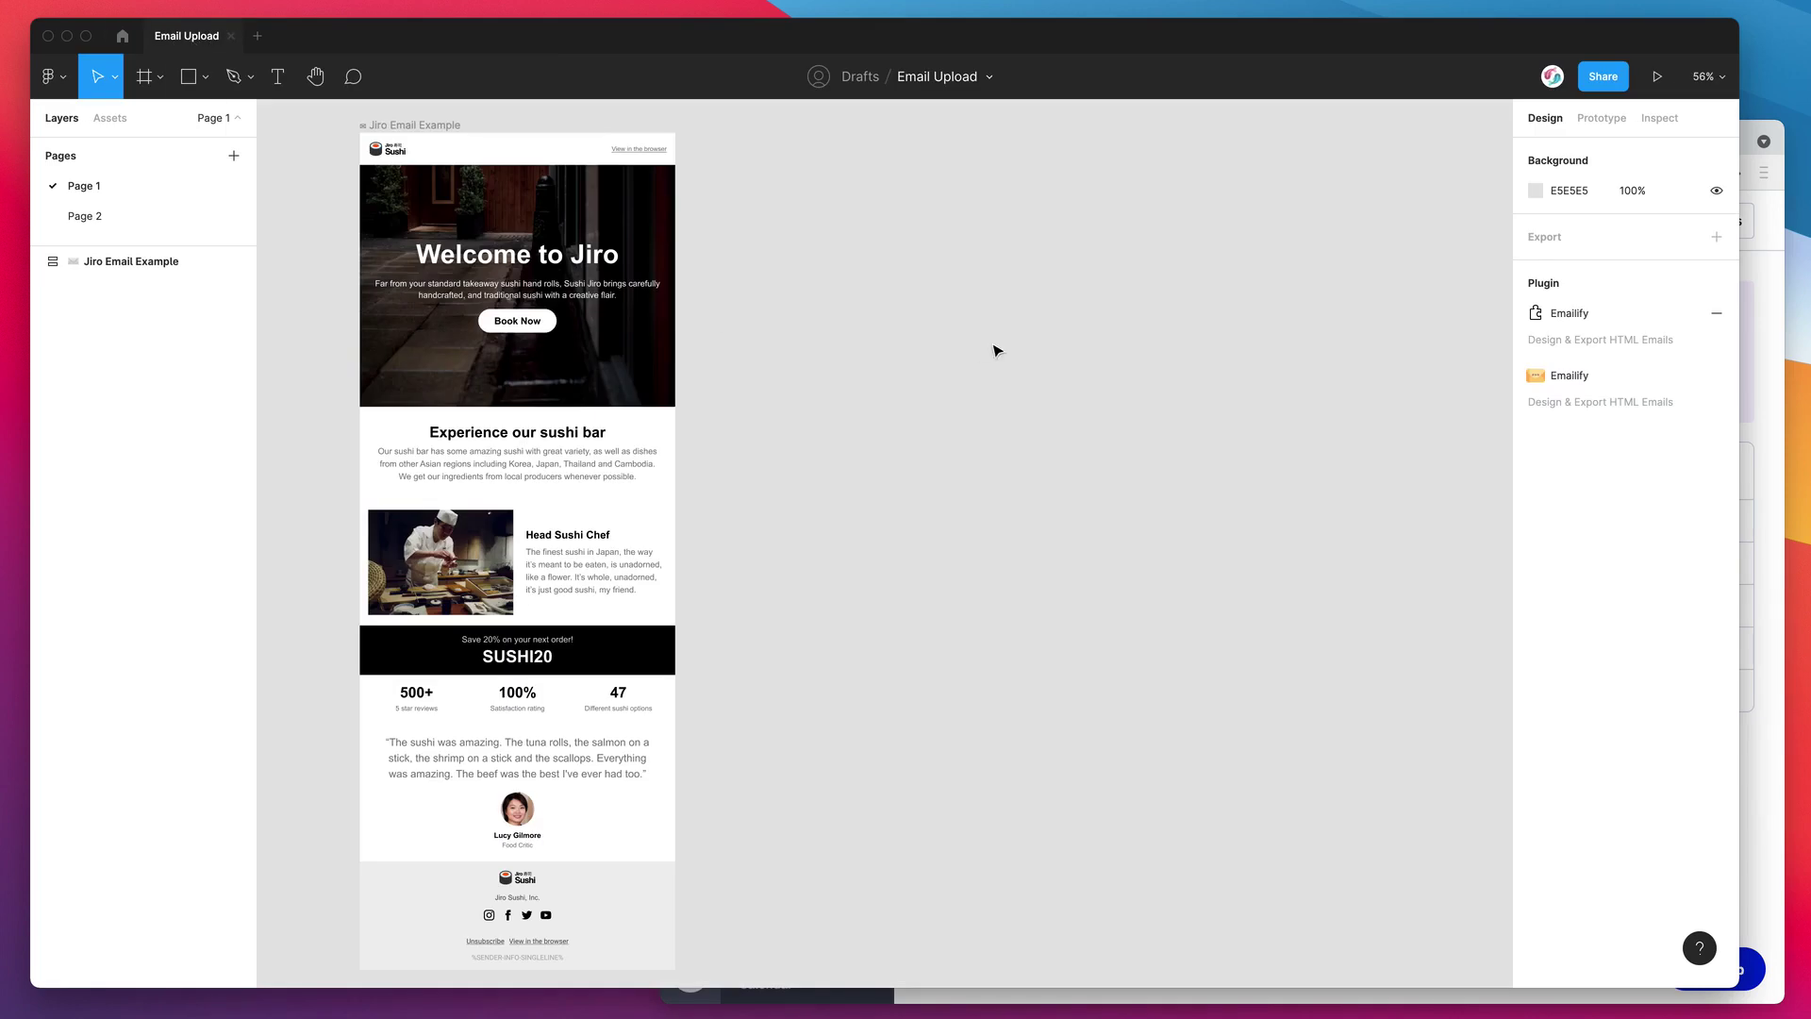
- Launch the Emailify HTML Email Builder plugin from the canvas right-click Plugins menu
right_click(758, 176)
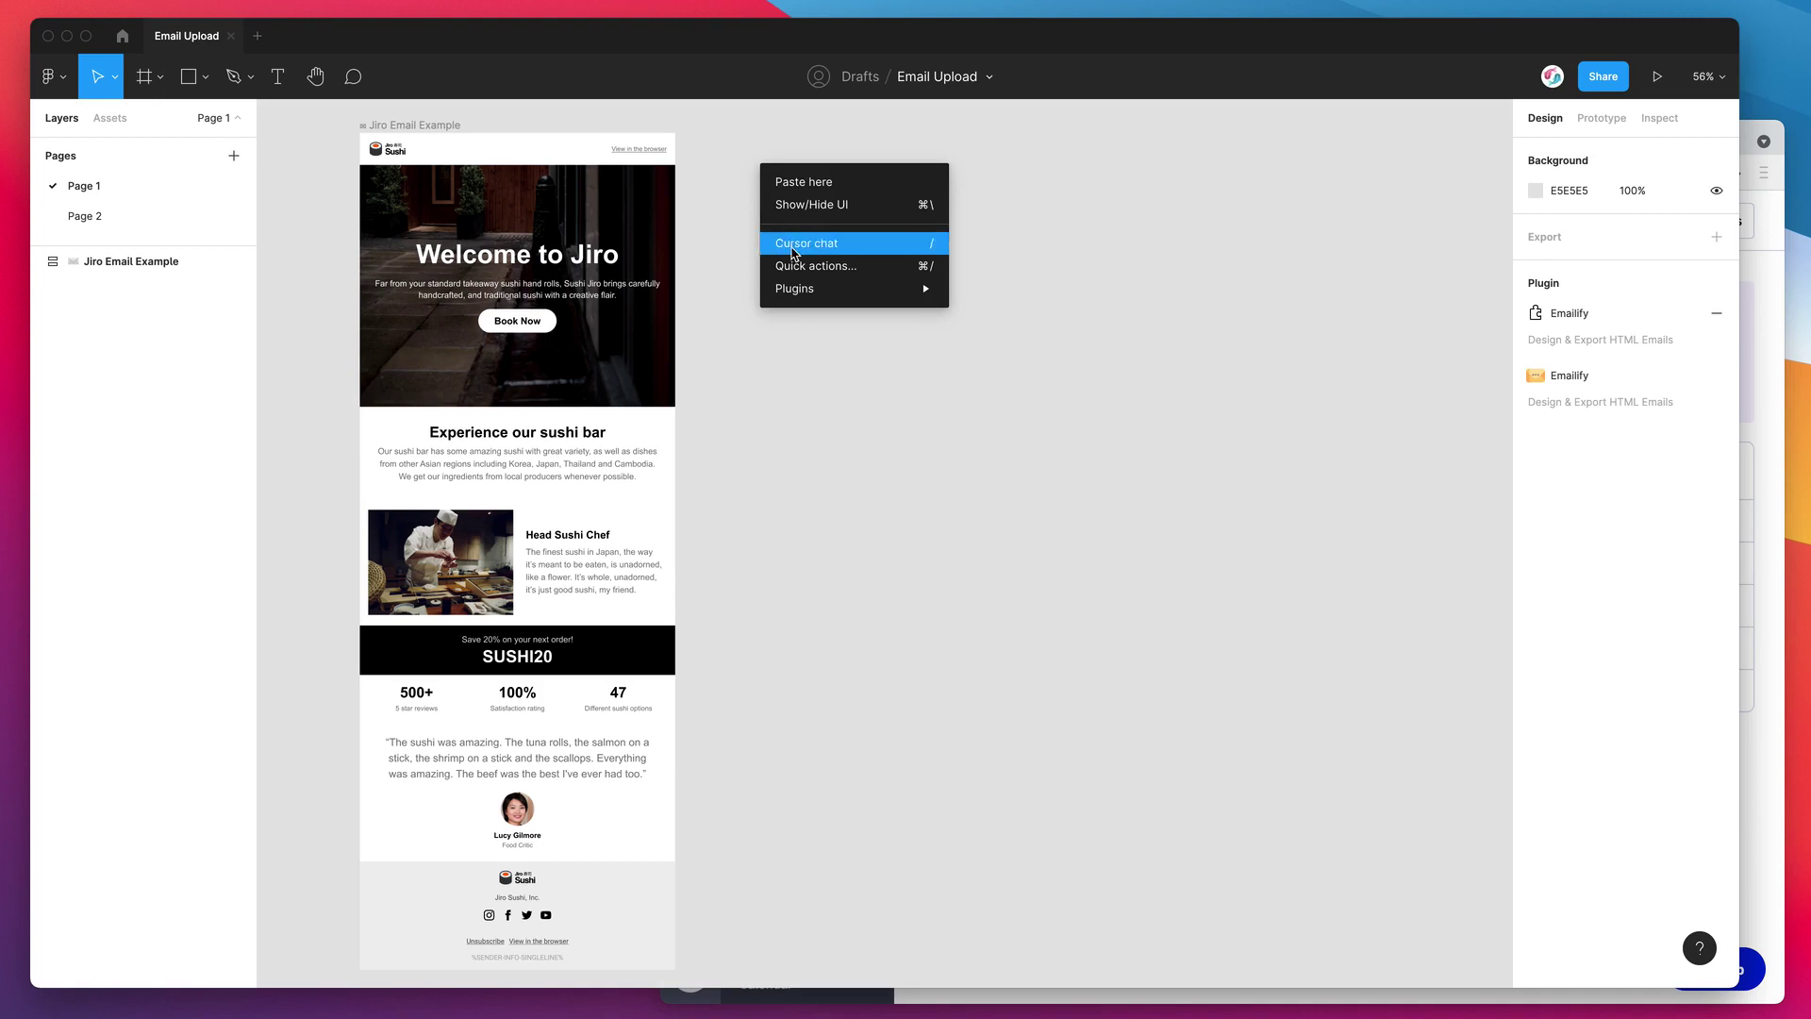
mouse_move(798, 290)
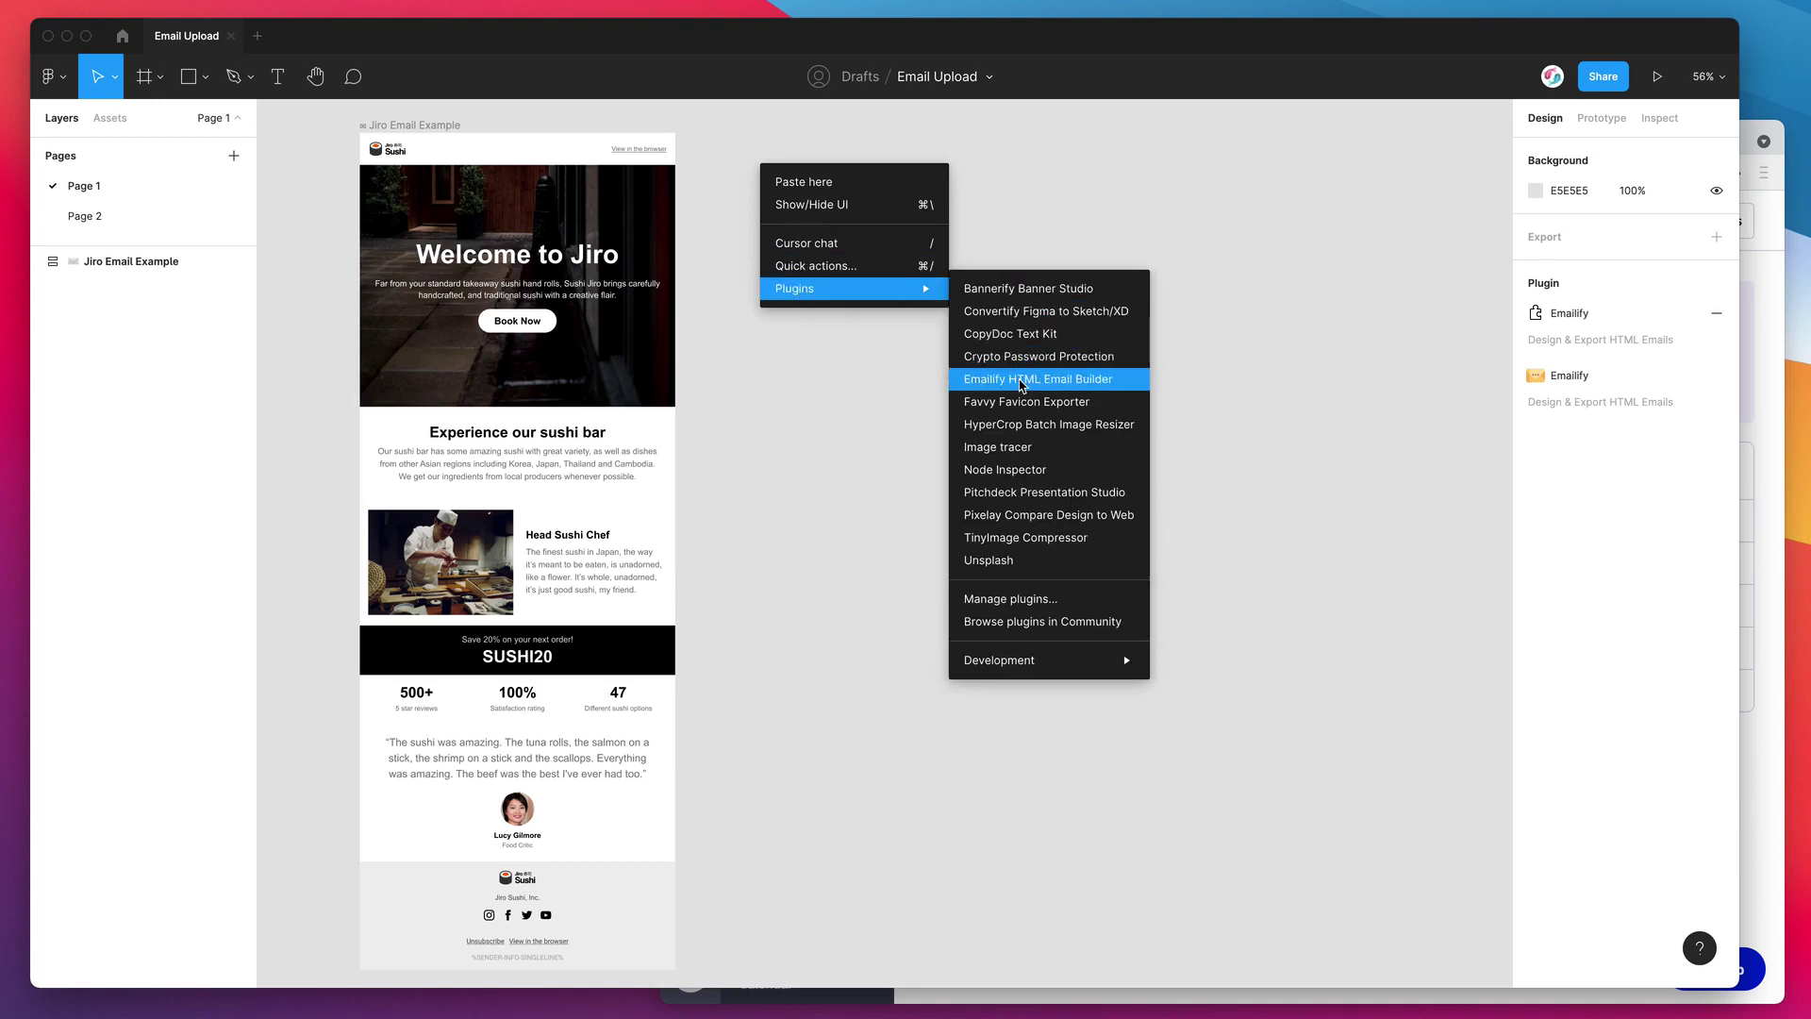
left_click(1007, 382)
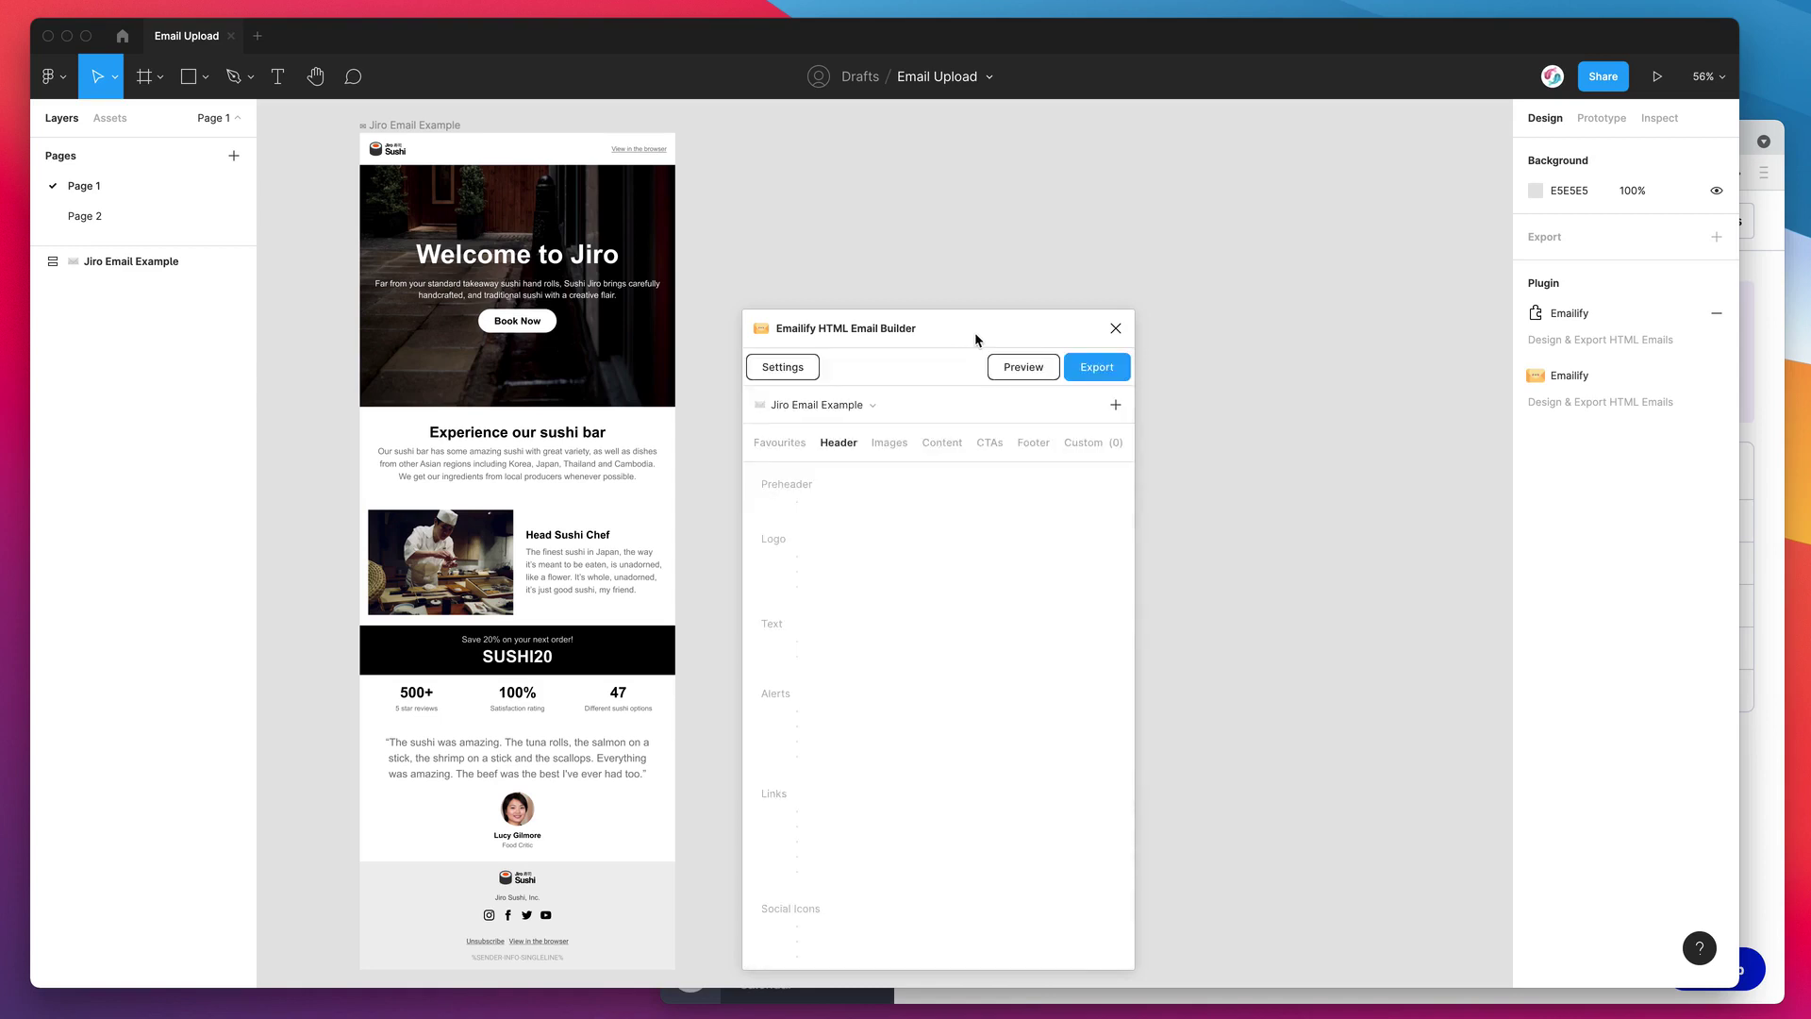
- Move the Emailify window up and right, and select the Call To Action Hero frame
left_click_drag(975, 334, 1063, 187)
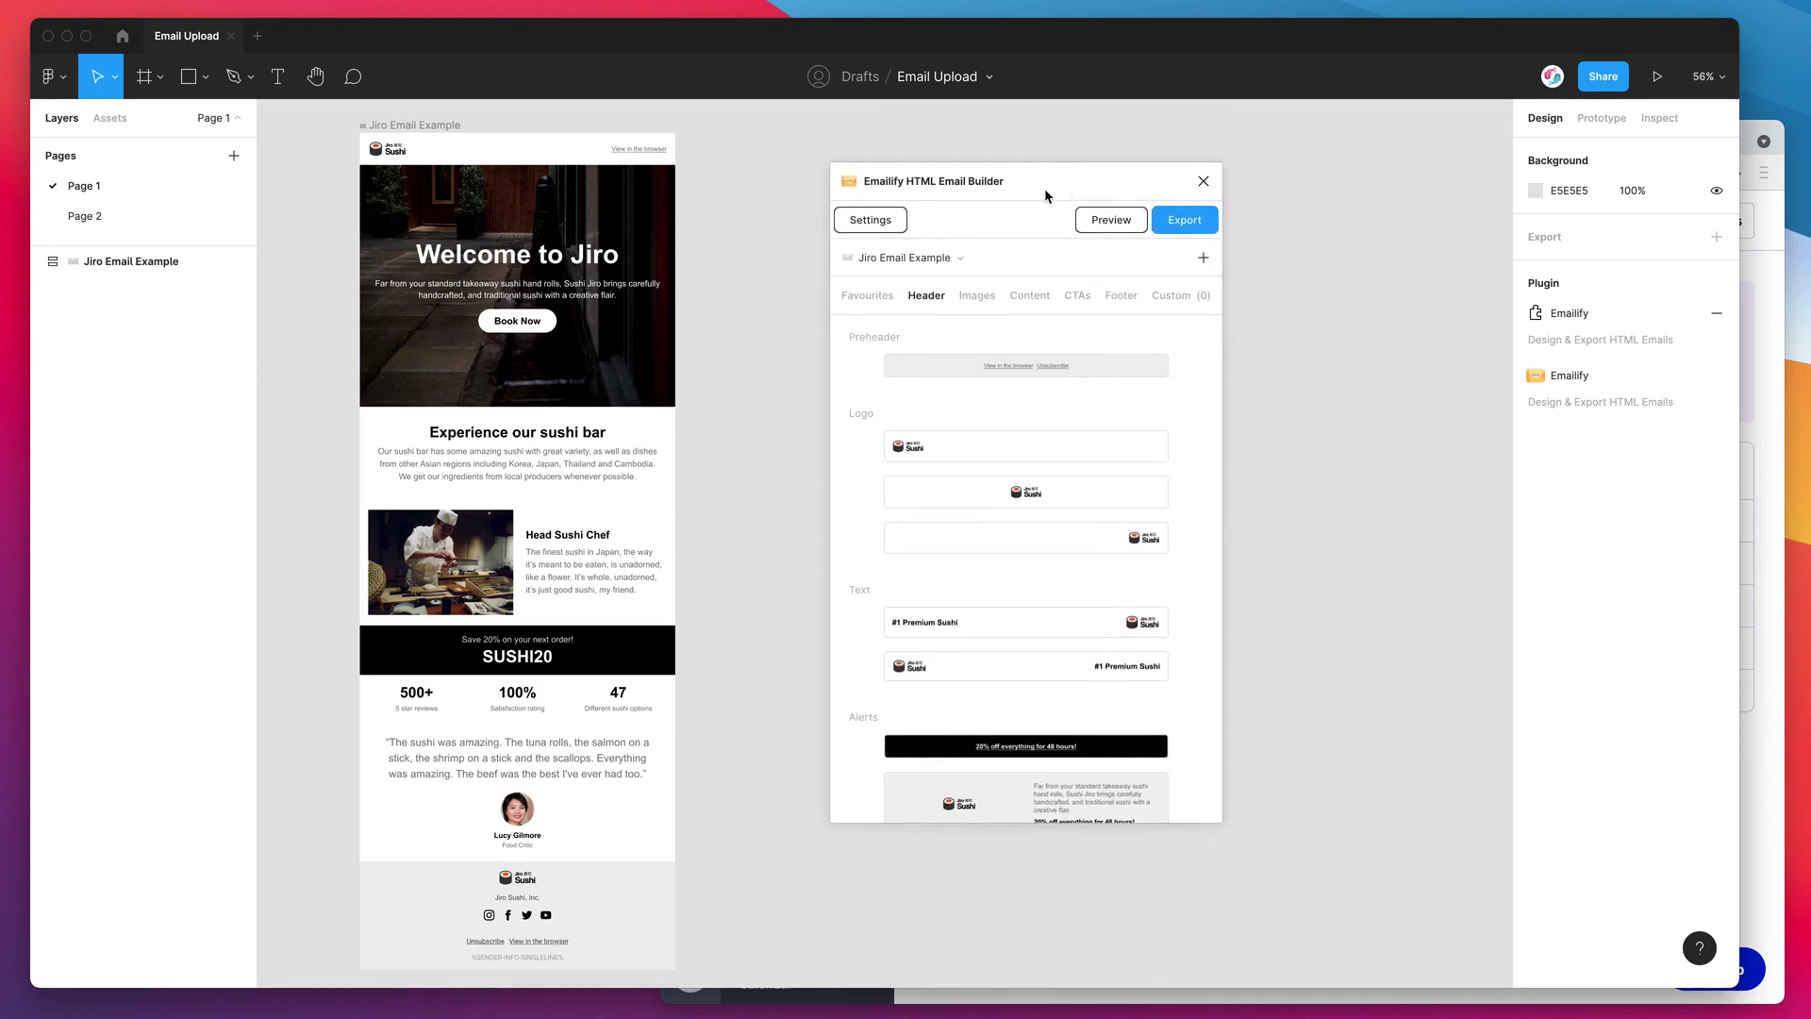
left_click(497, 254)
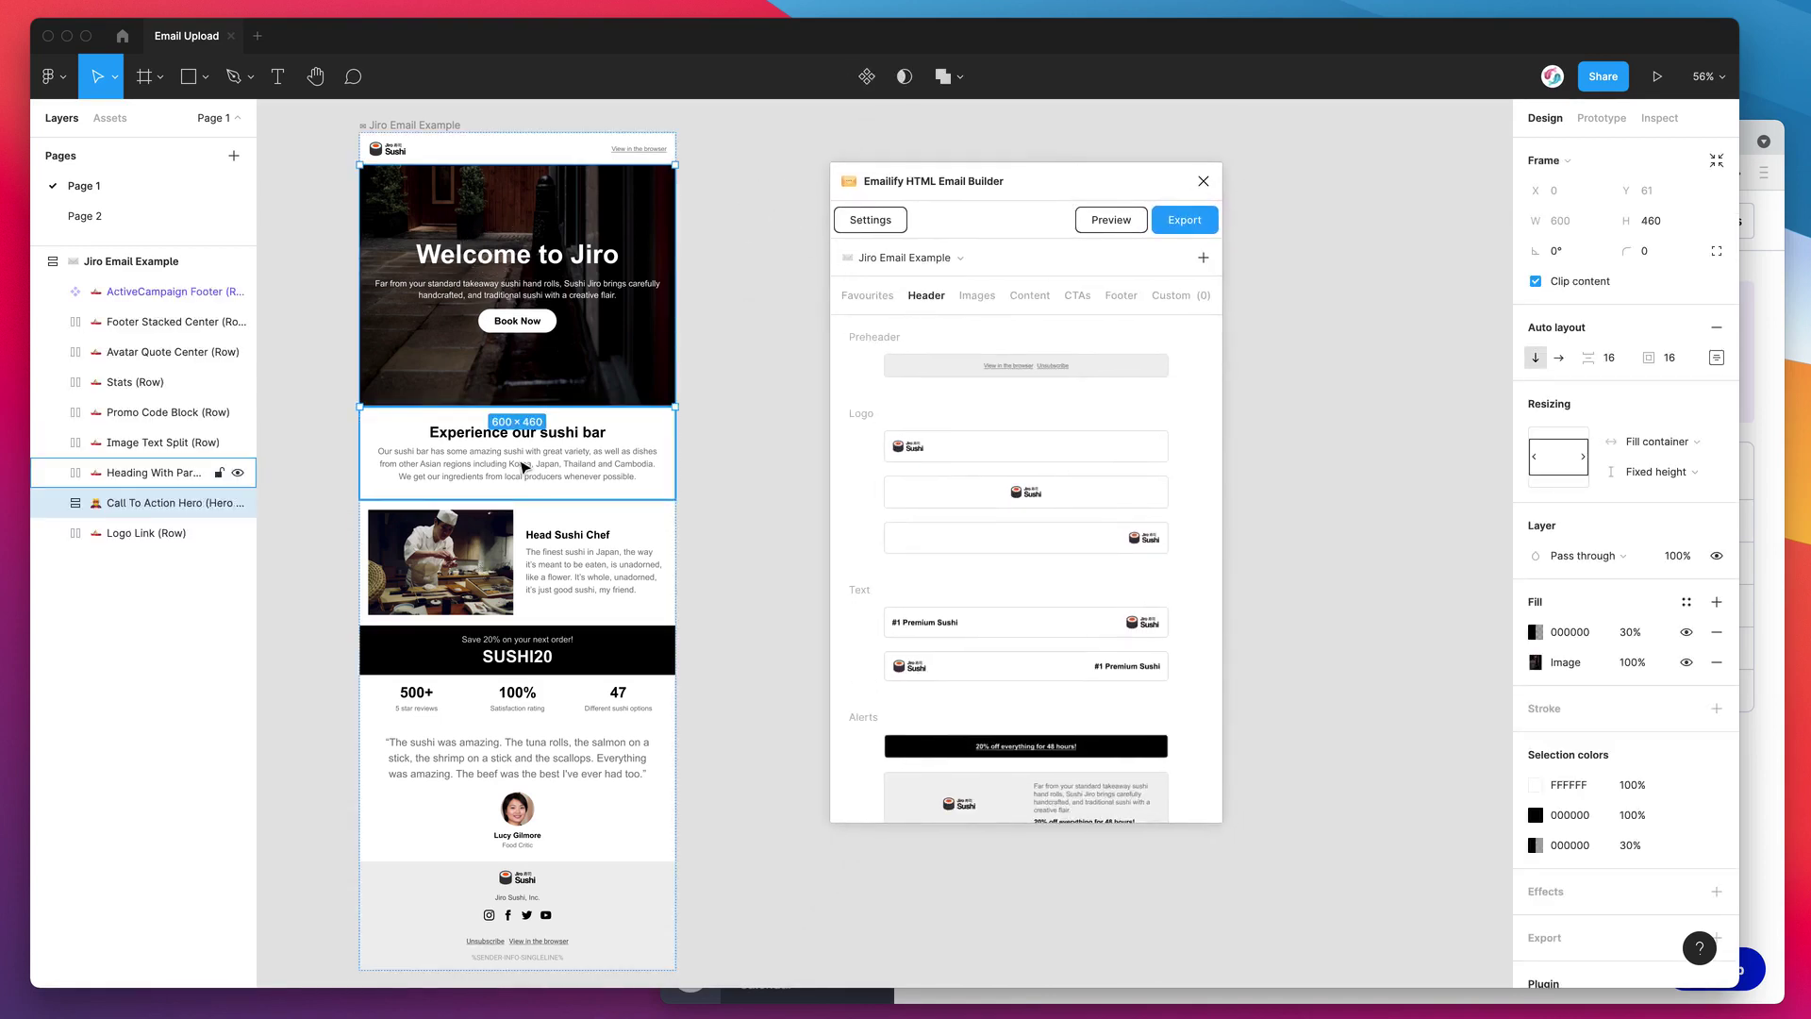
left_click_drag(933, 189, 883, 190)
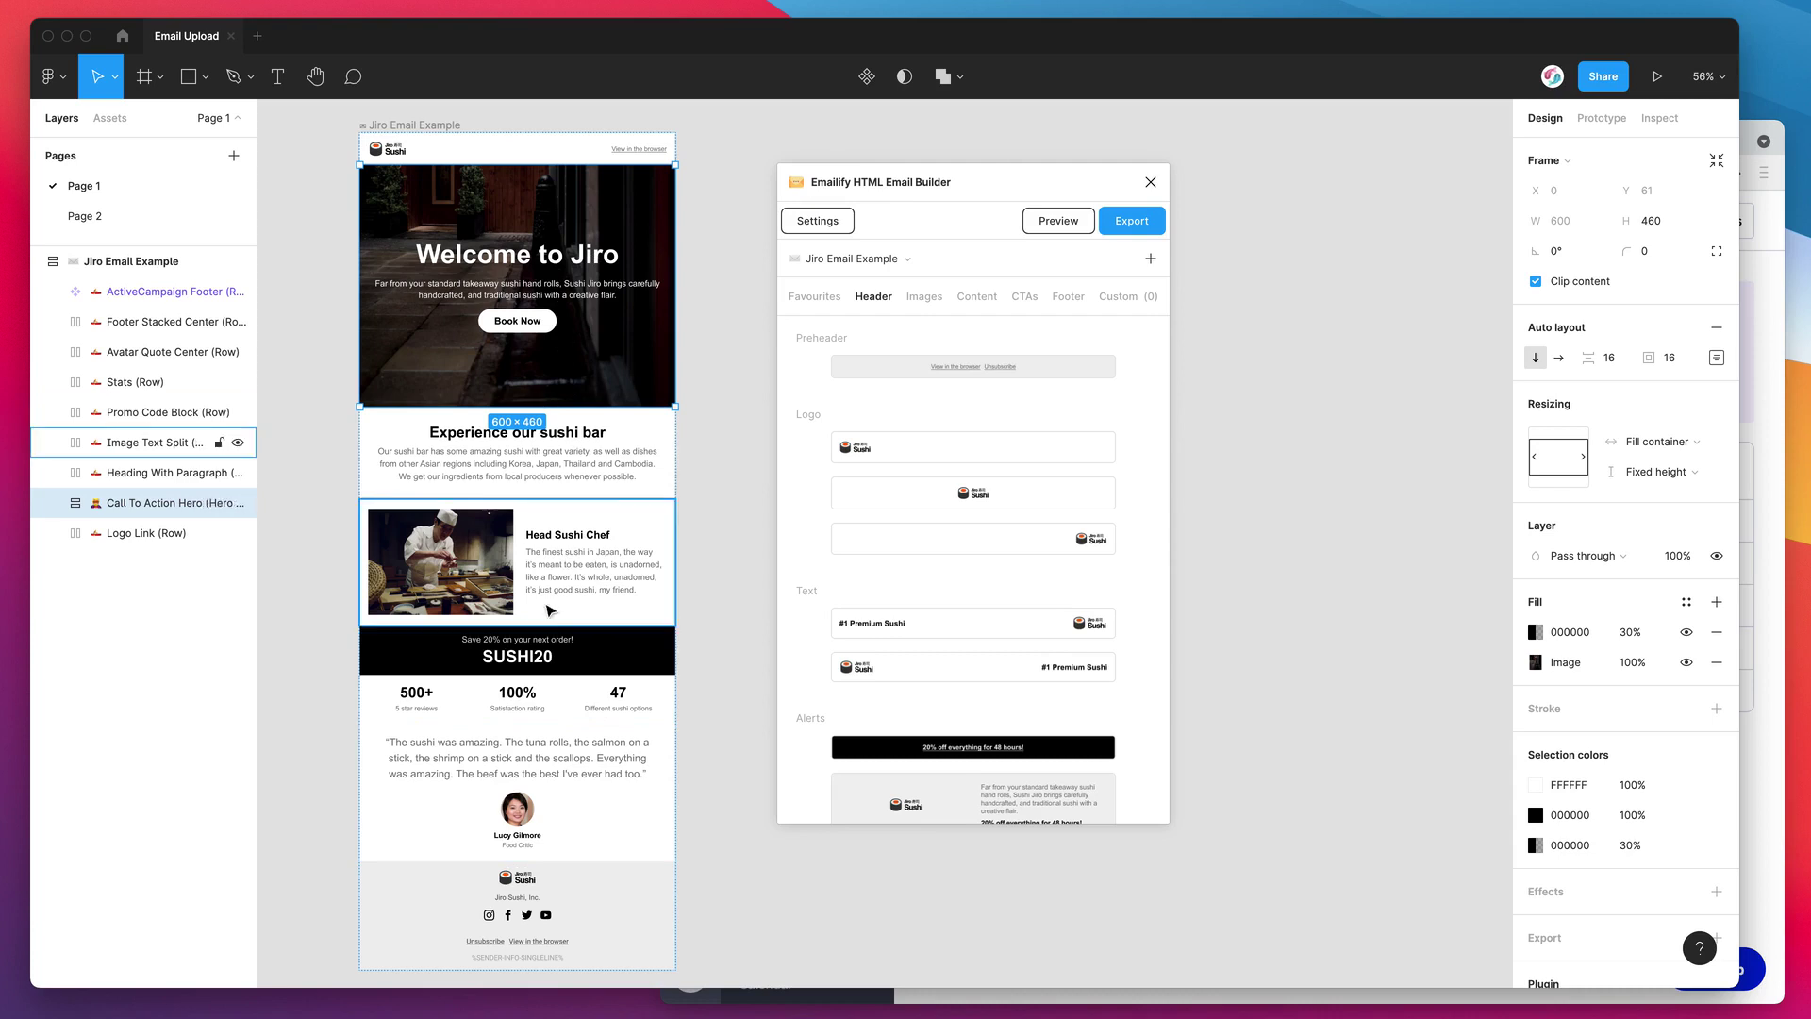
left_click_drag(868, 184, 844, 169)
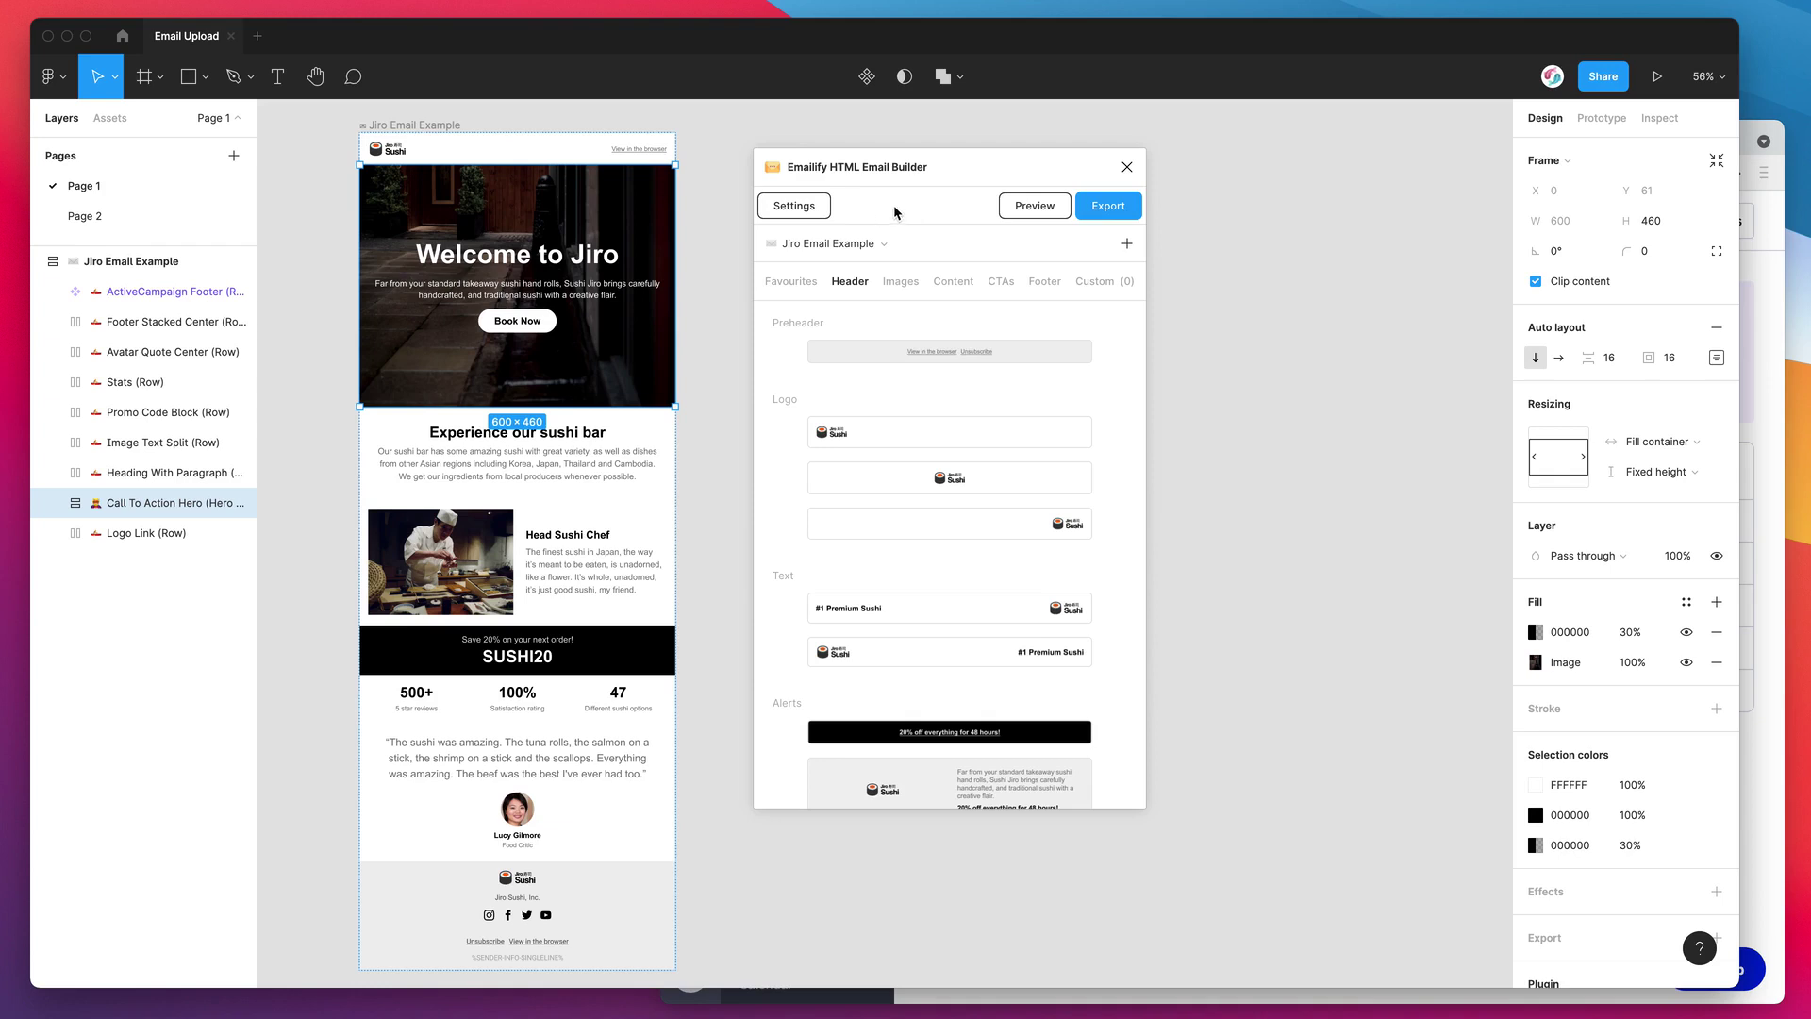
- In Emailify's HTML export settings, pick ActiveCampaign as the Upload To Platform destination
left_click(925, 201)
left_click(1110, 213)
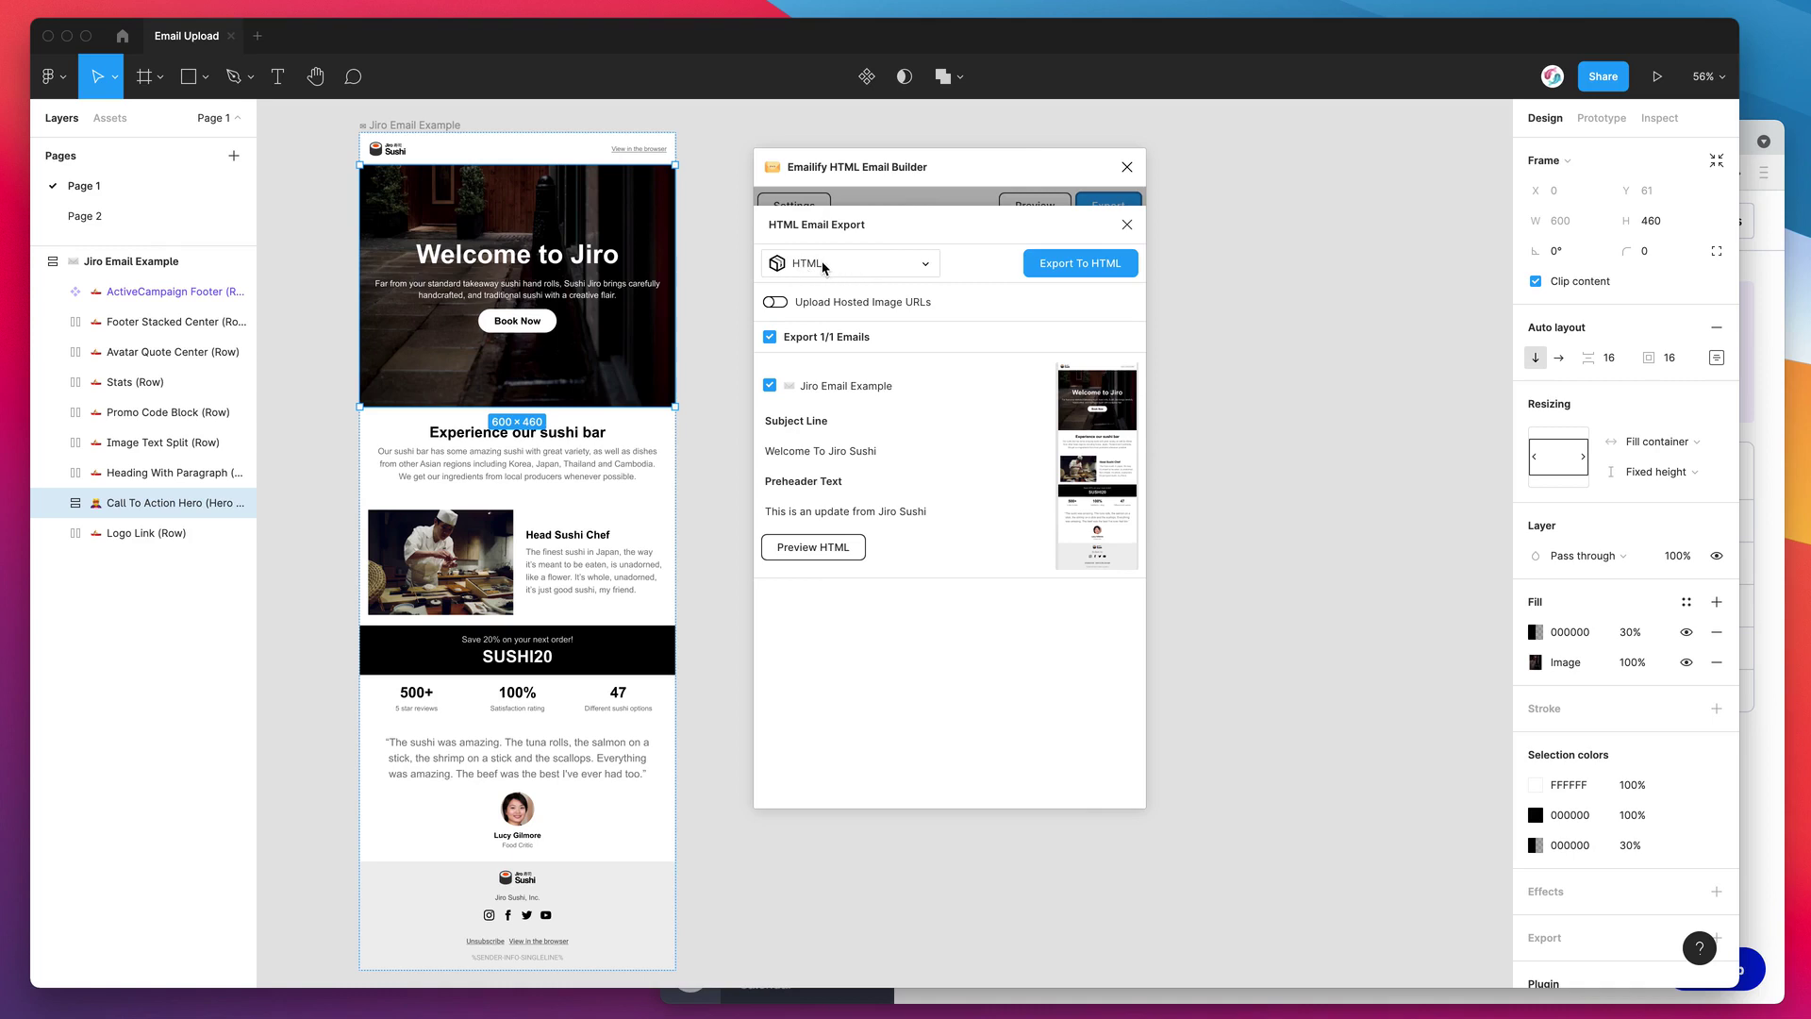
left_click(823, 266)
scroll(830, 377, "down", 3)
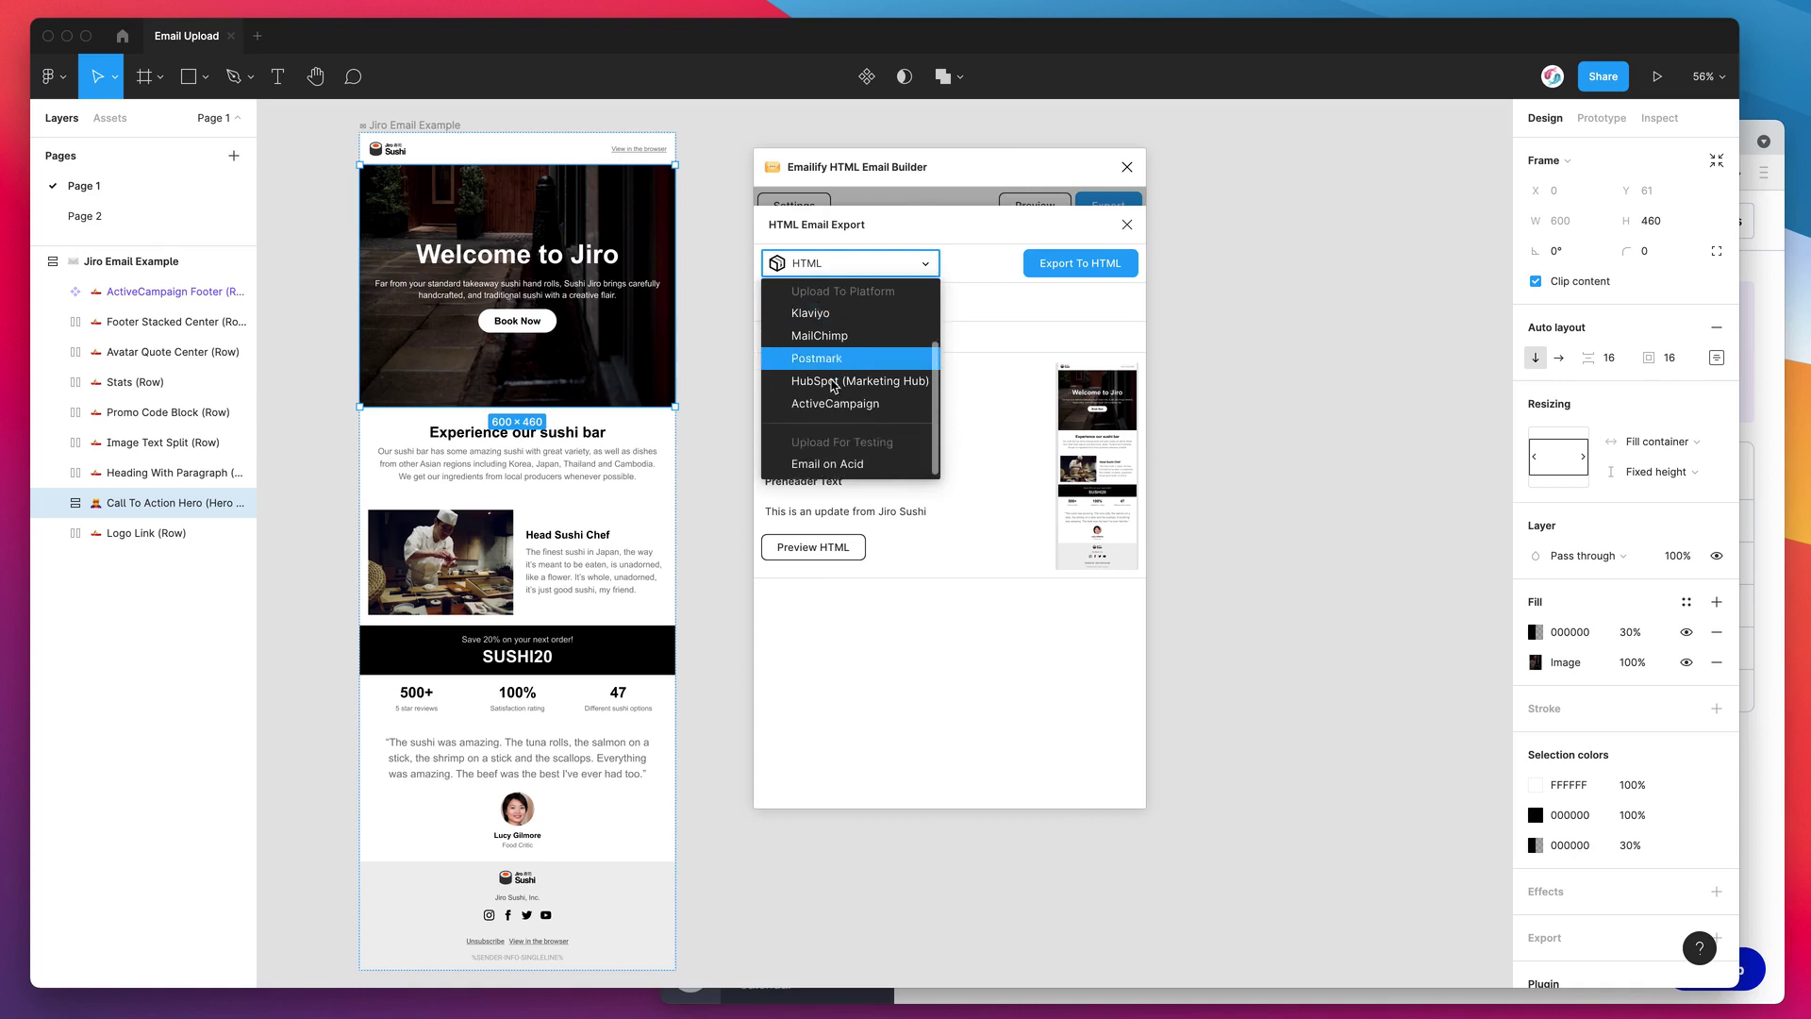
scroll(830, 406, "up", 1)
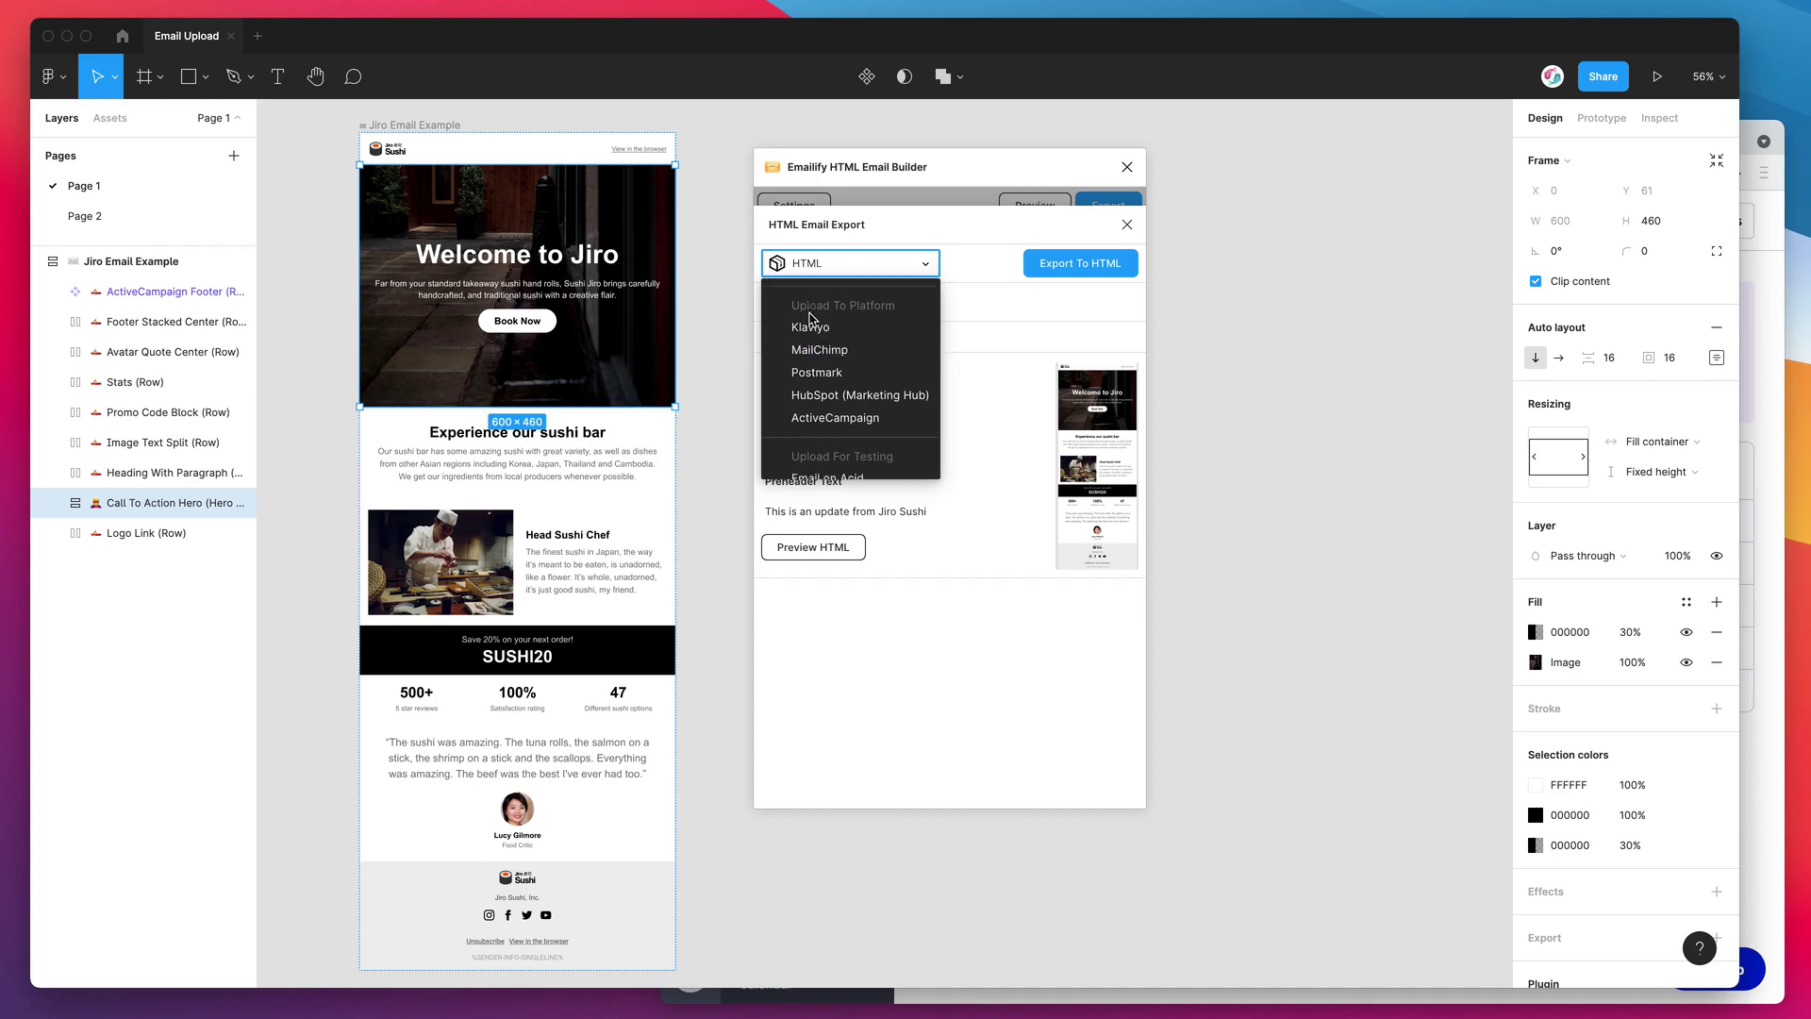
scroll(811, 320, "down", 1)
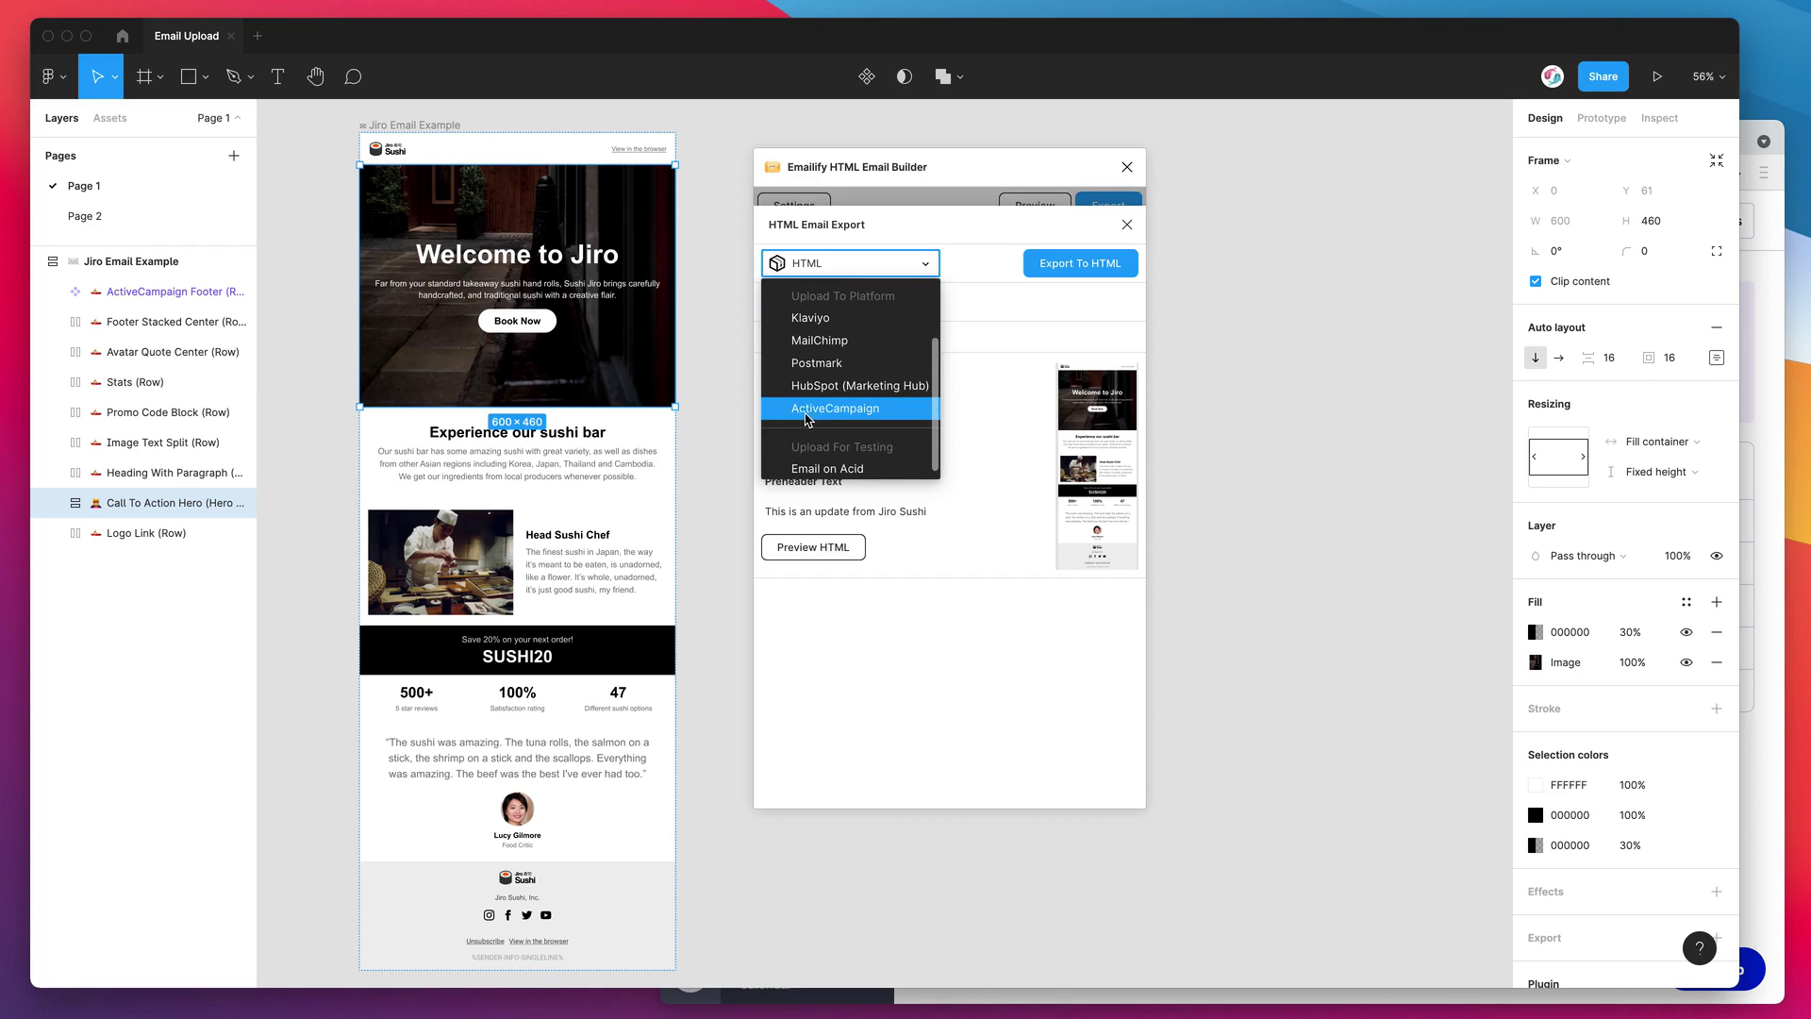
left_click(860, 415)
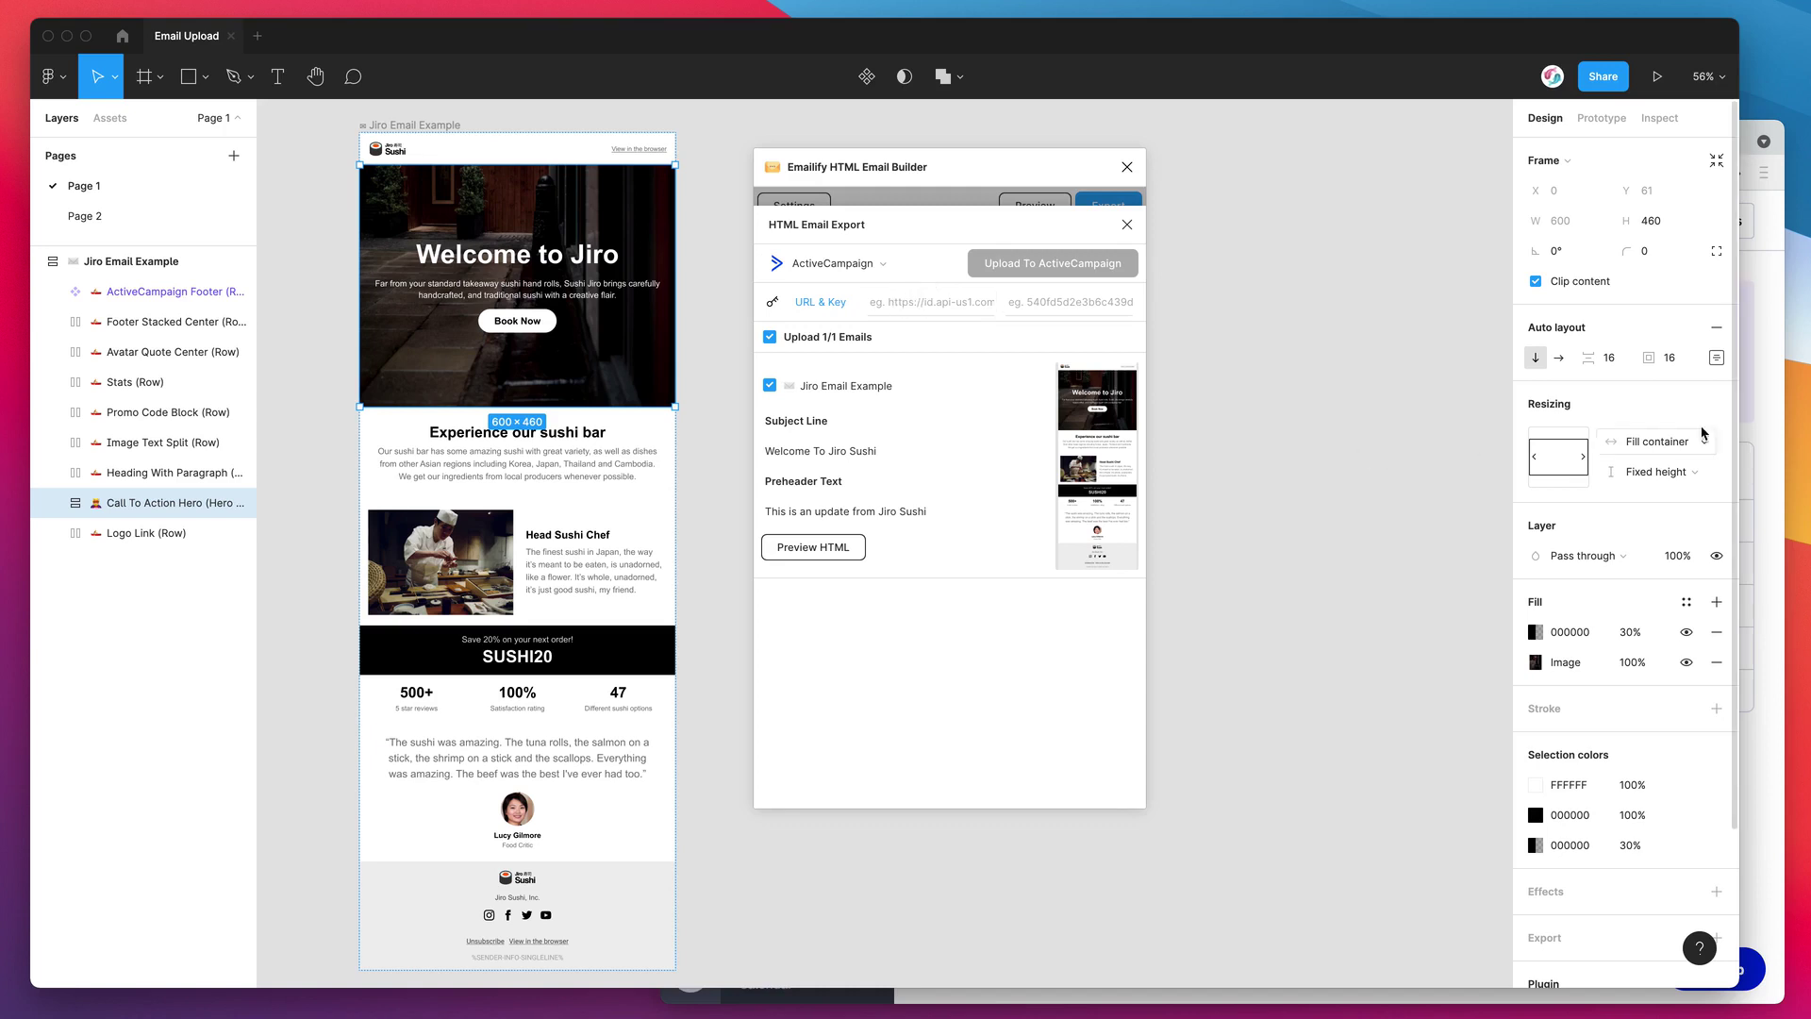
- Copy the API URL from ActiveCampaign's Developer API Access, then focus Emailify's URL field
left_click(1767, 389)
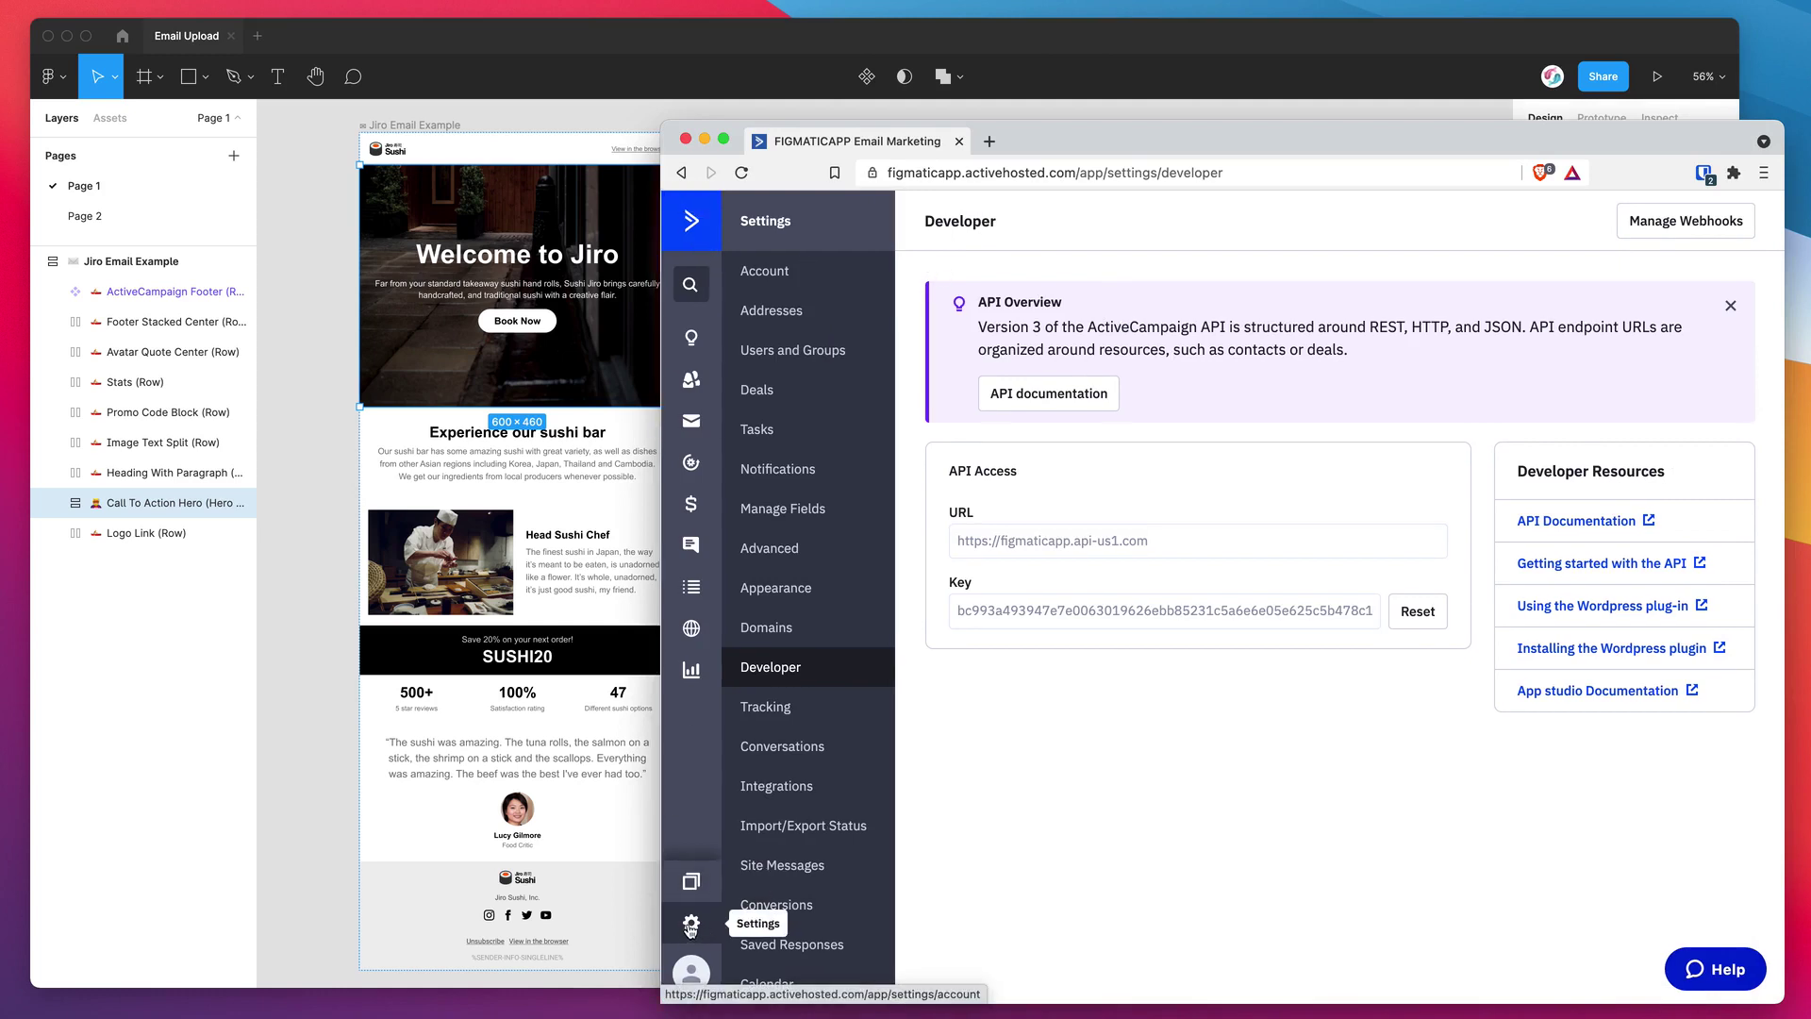
scroll(771, 261, "down", 1)
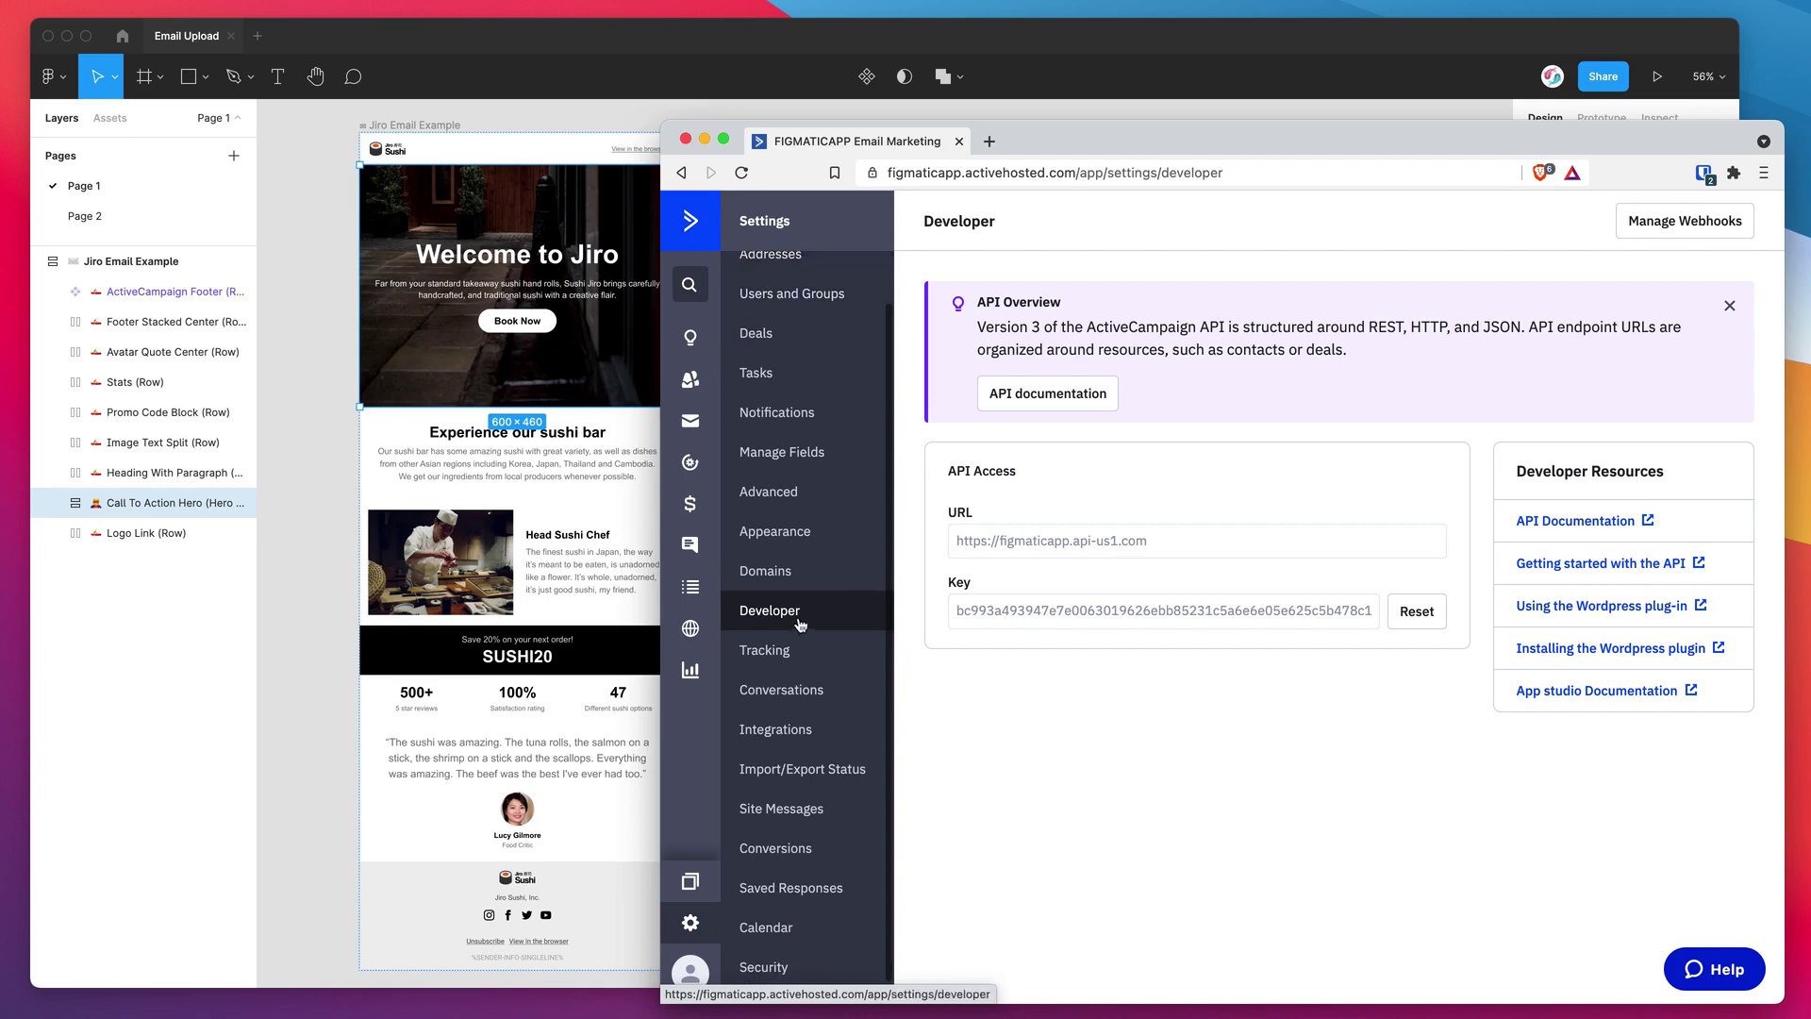
scroll(769, 471, "down", 1)
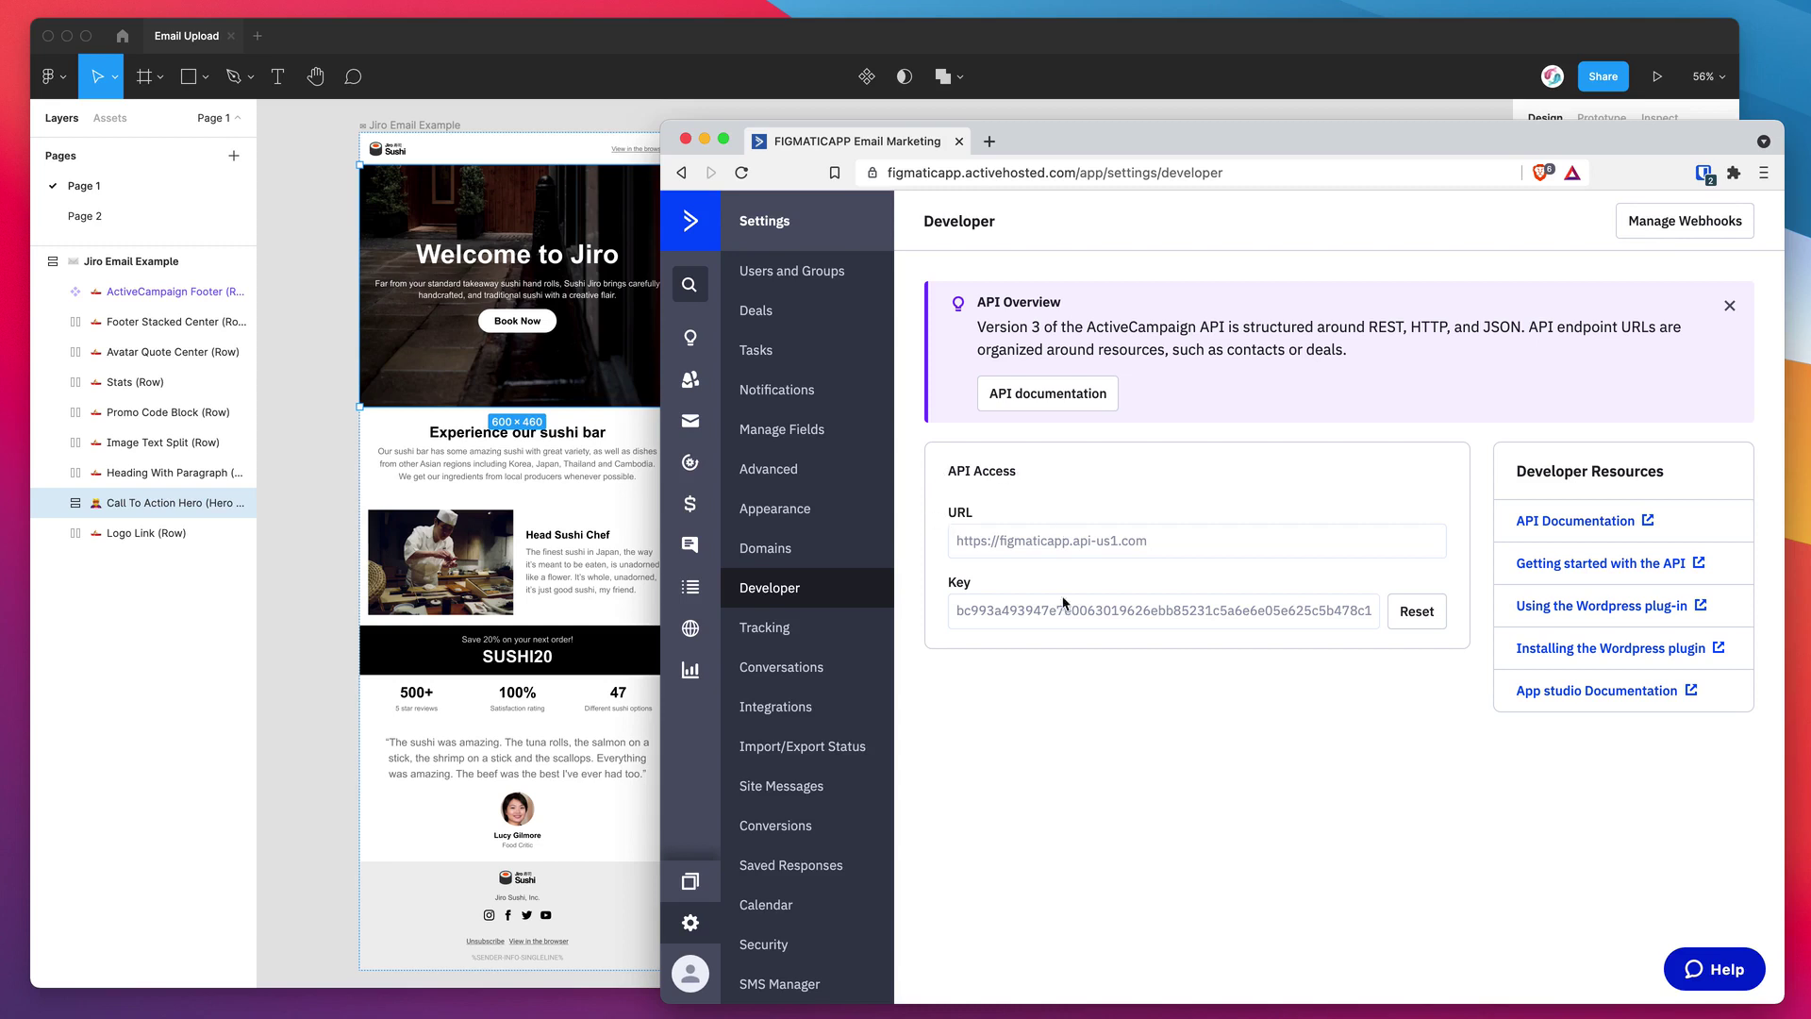
left_click_drag(1150, 541, 977, 543)
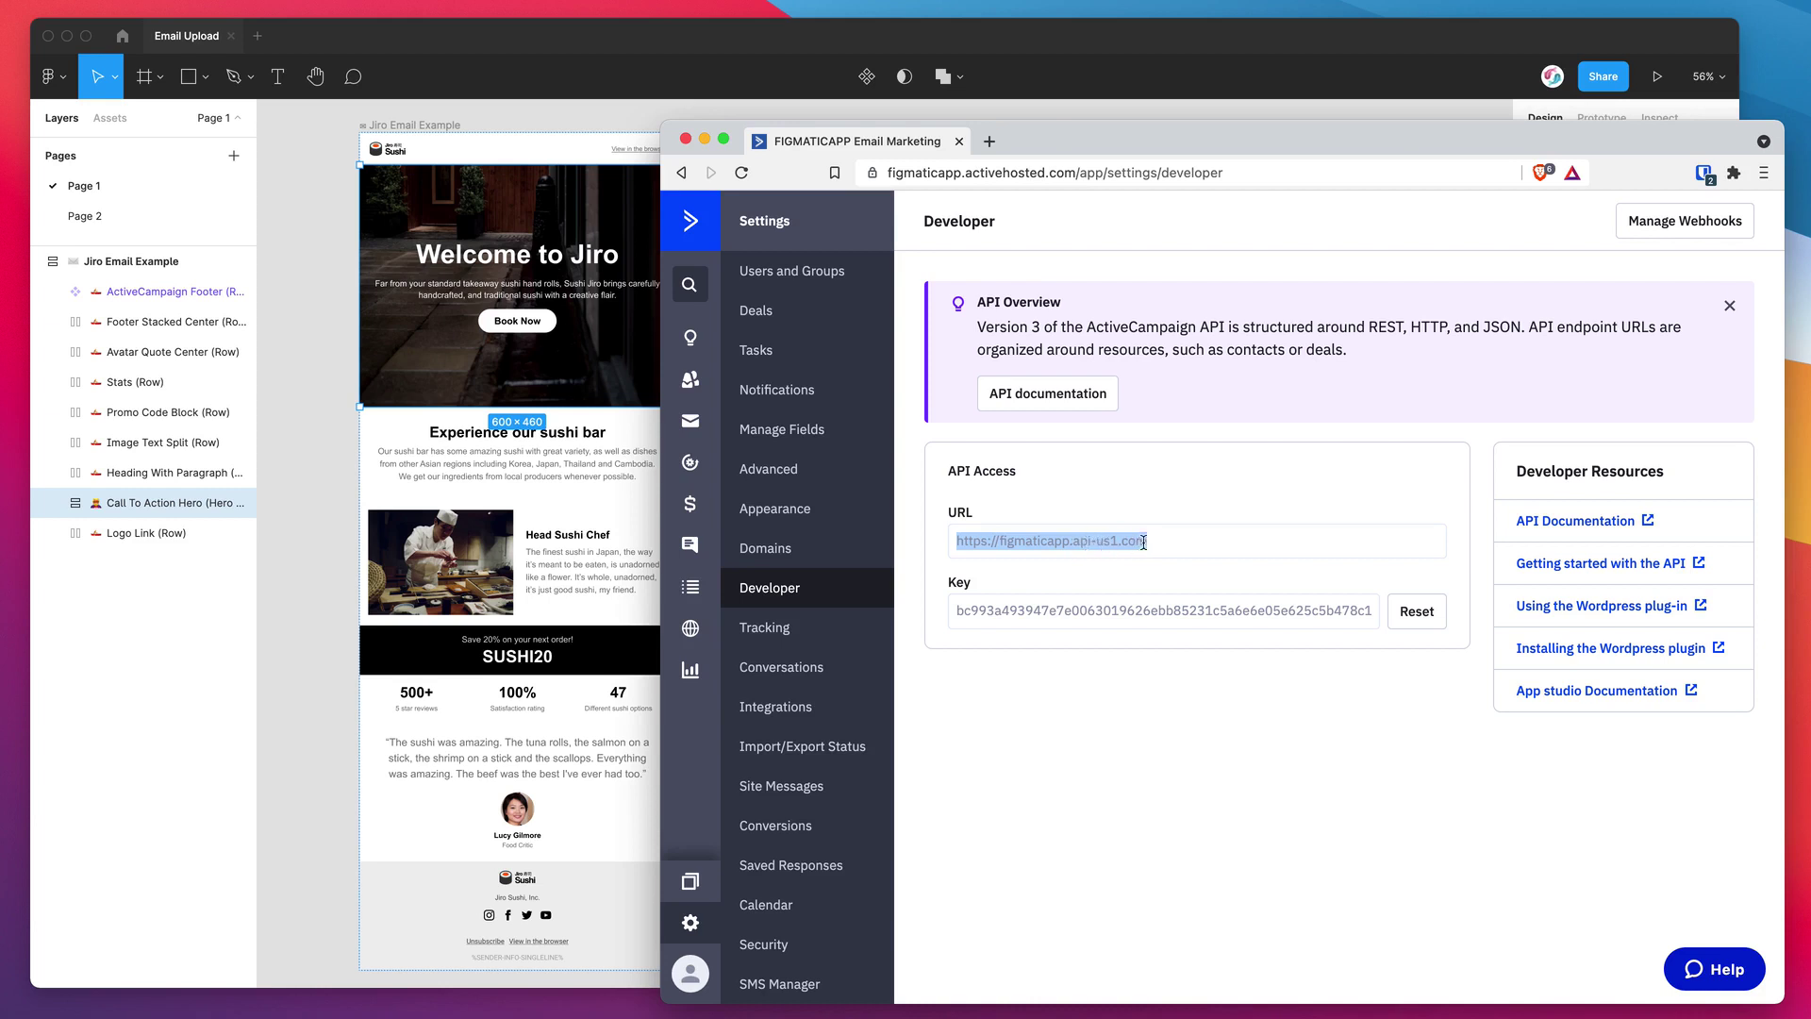
left_click(645, 501)
left_click(902, 301)
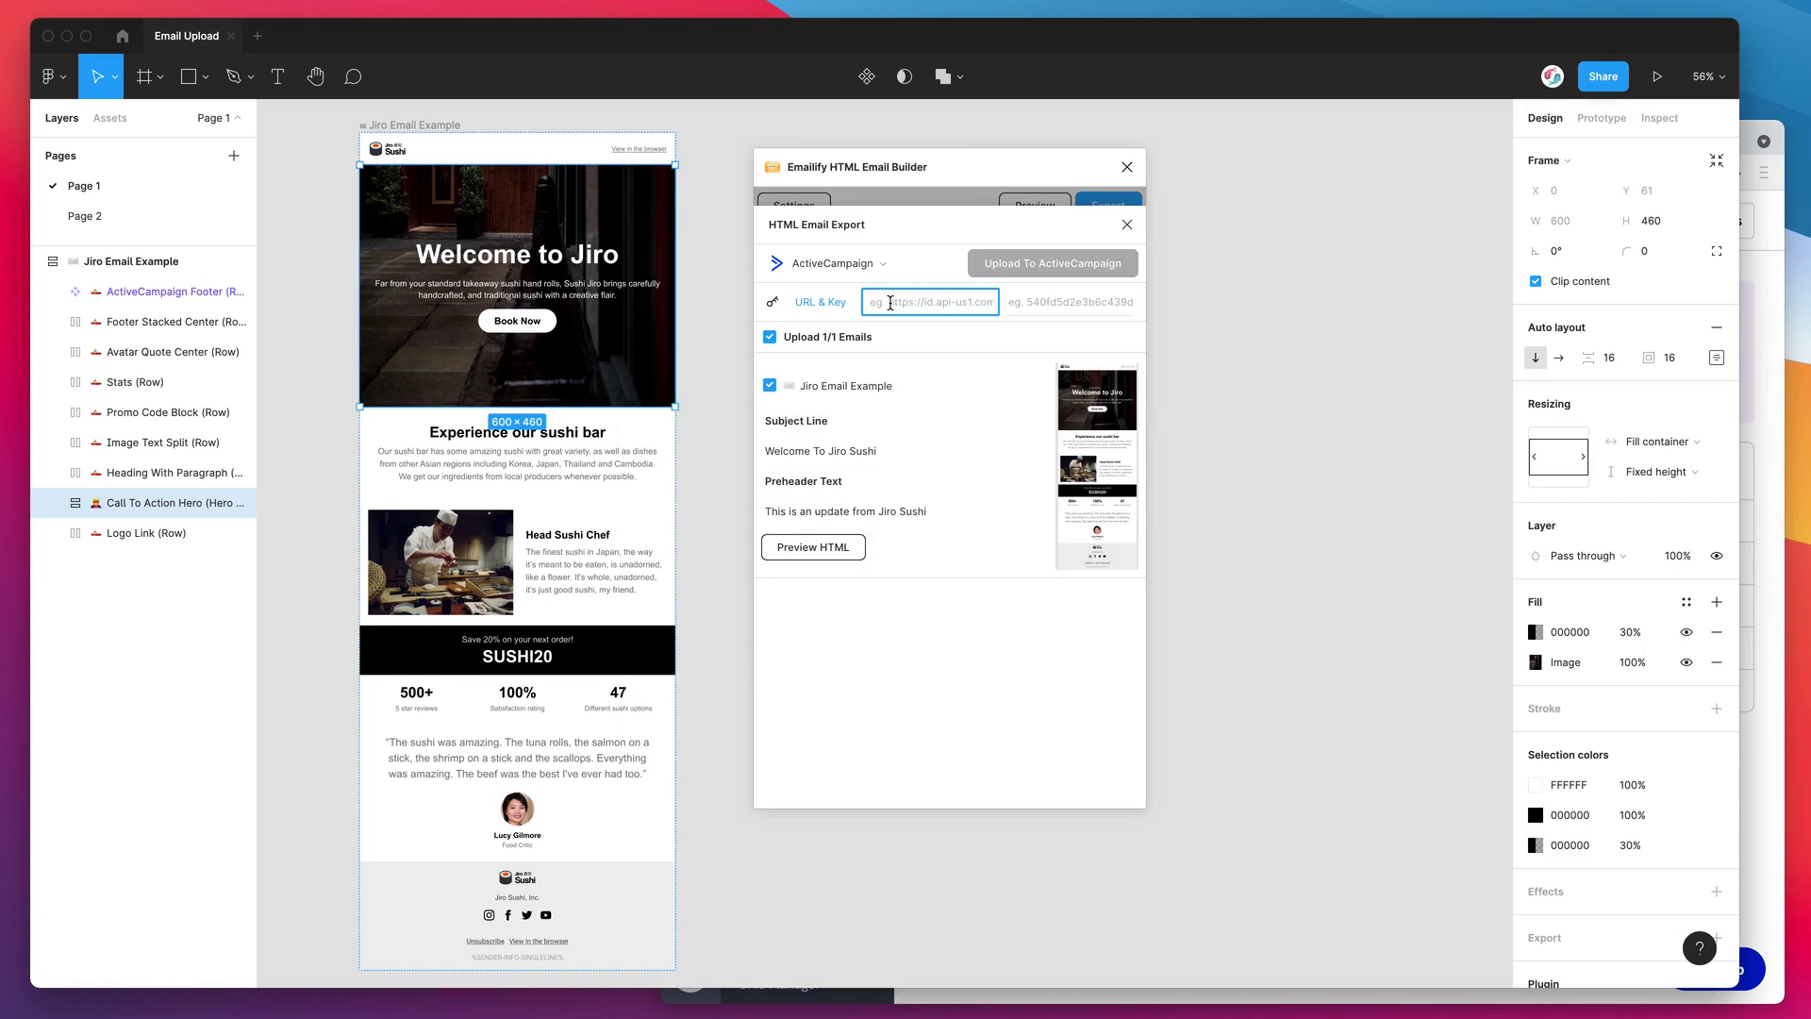
- Paste the API URL into Emailify and select the API key in ActiveCampaign's Developer settings
key("super+v")
left_click(1174, 998)
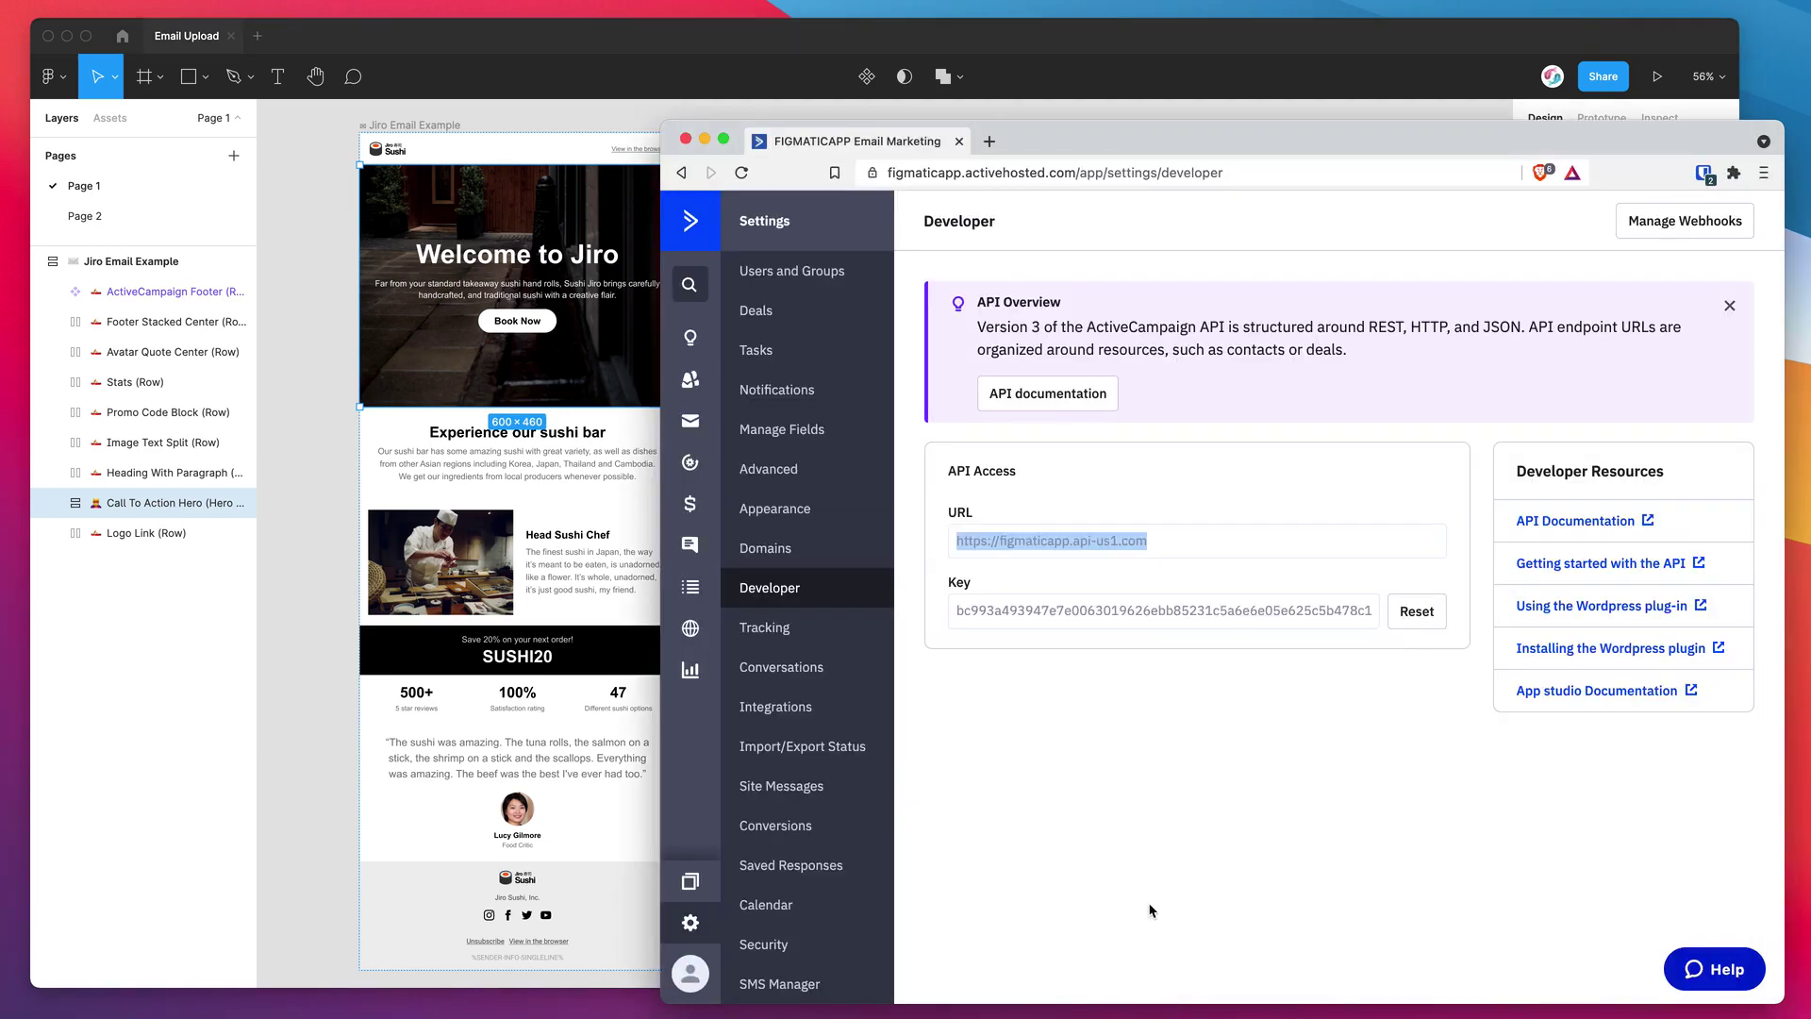
left_click(1150, 571)
left_click_drag(956, 610, 1364, 611)
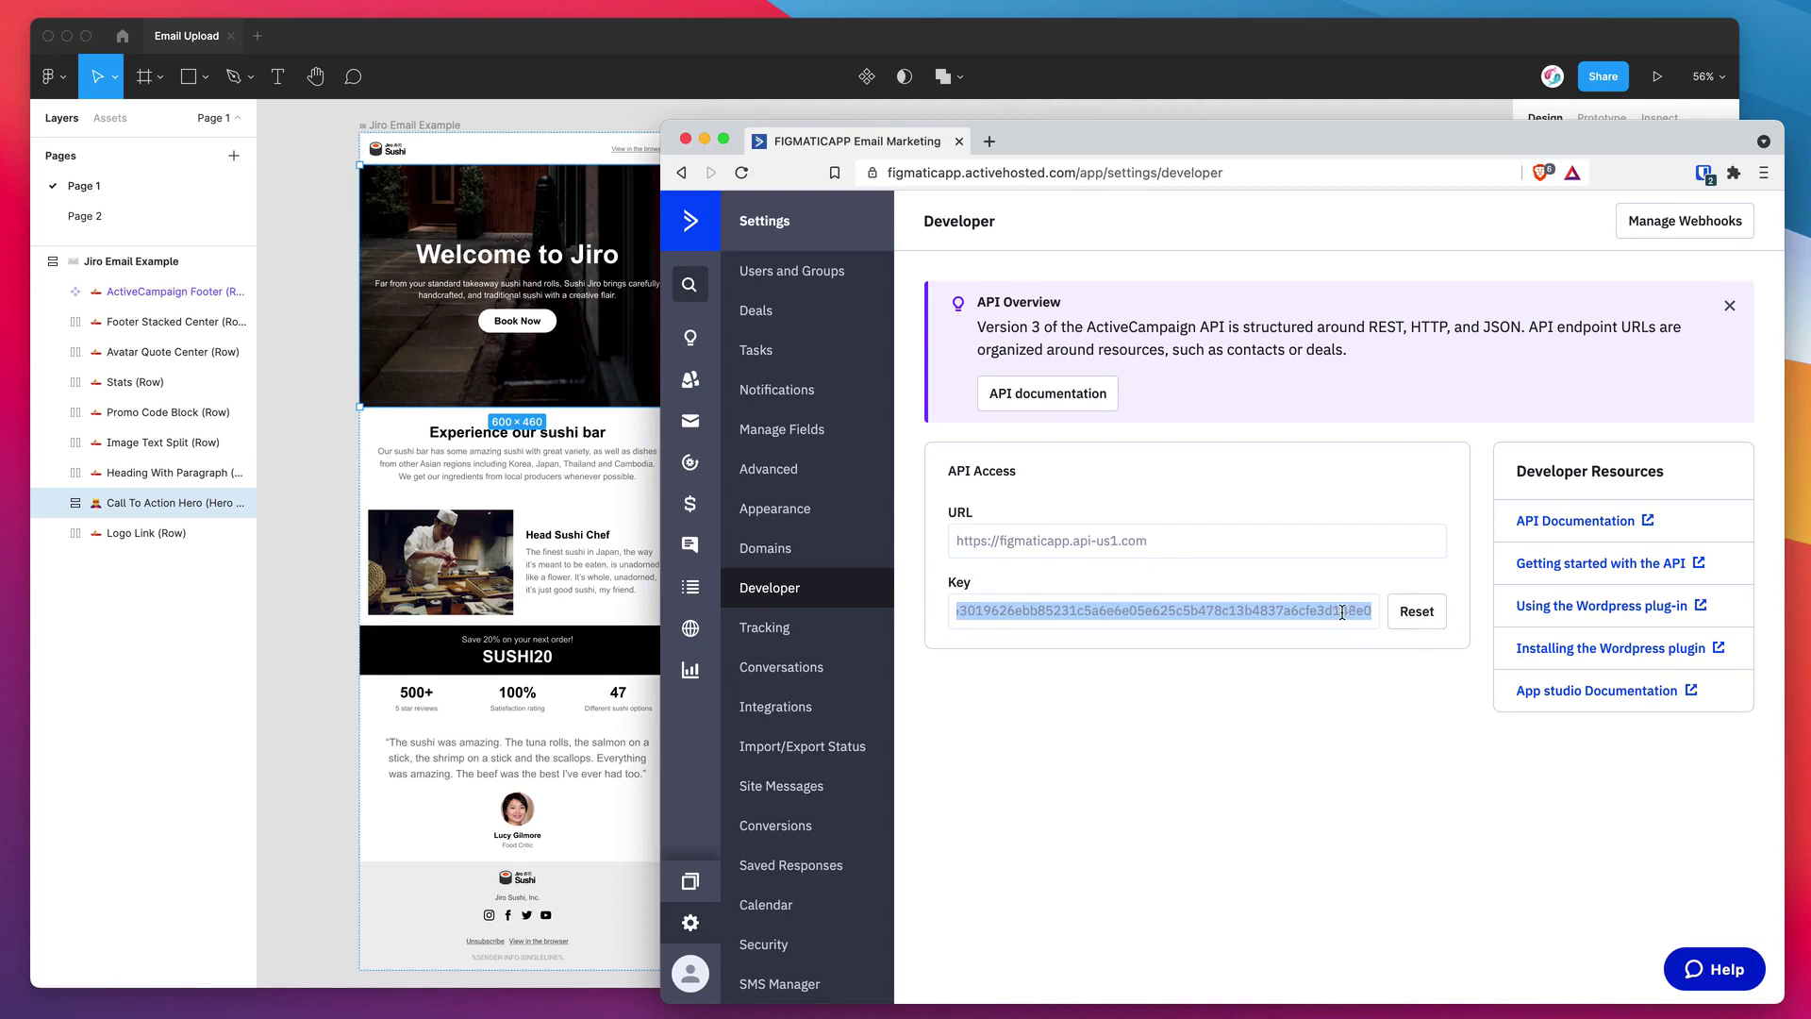
key("super+Tab")
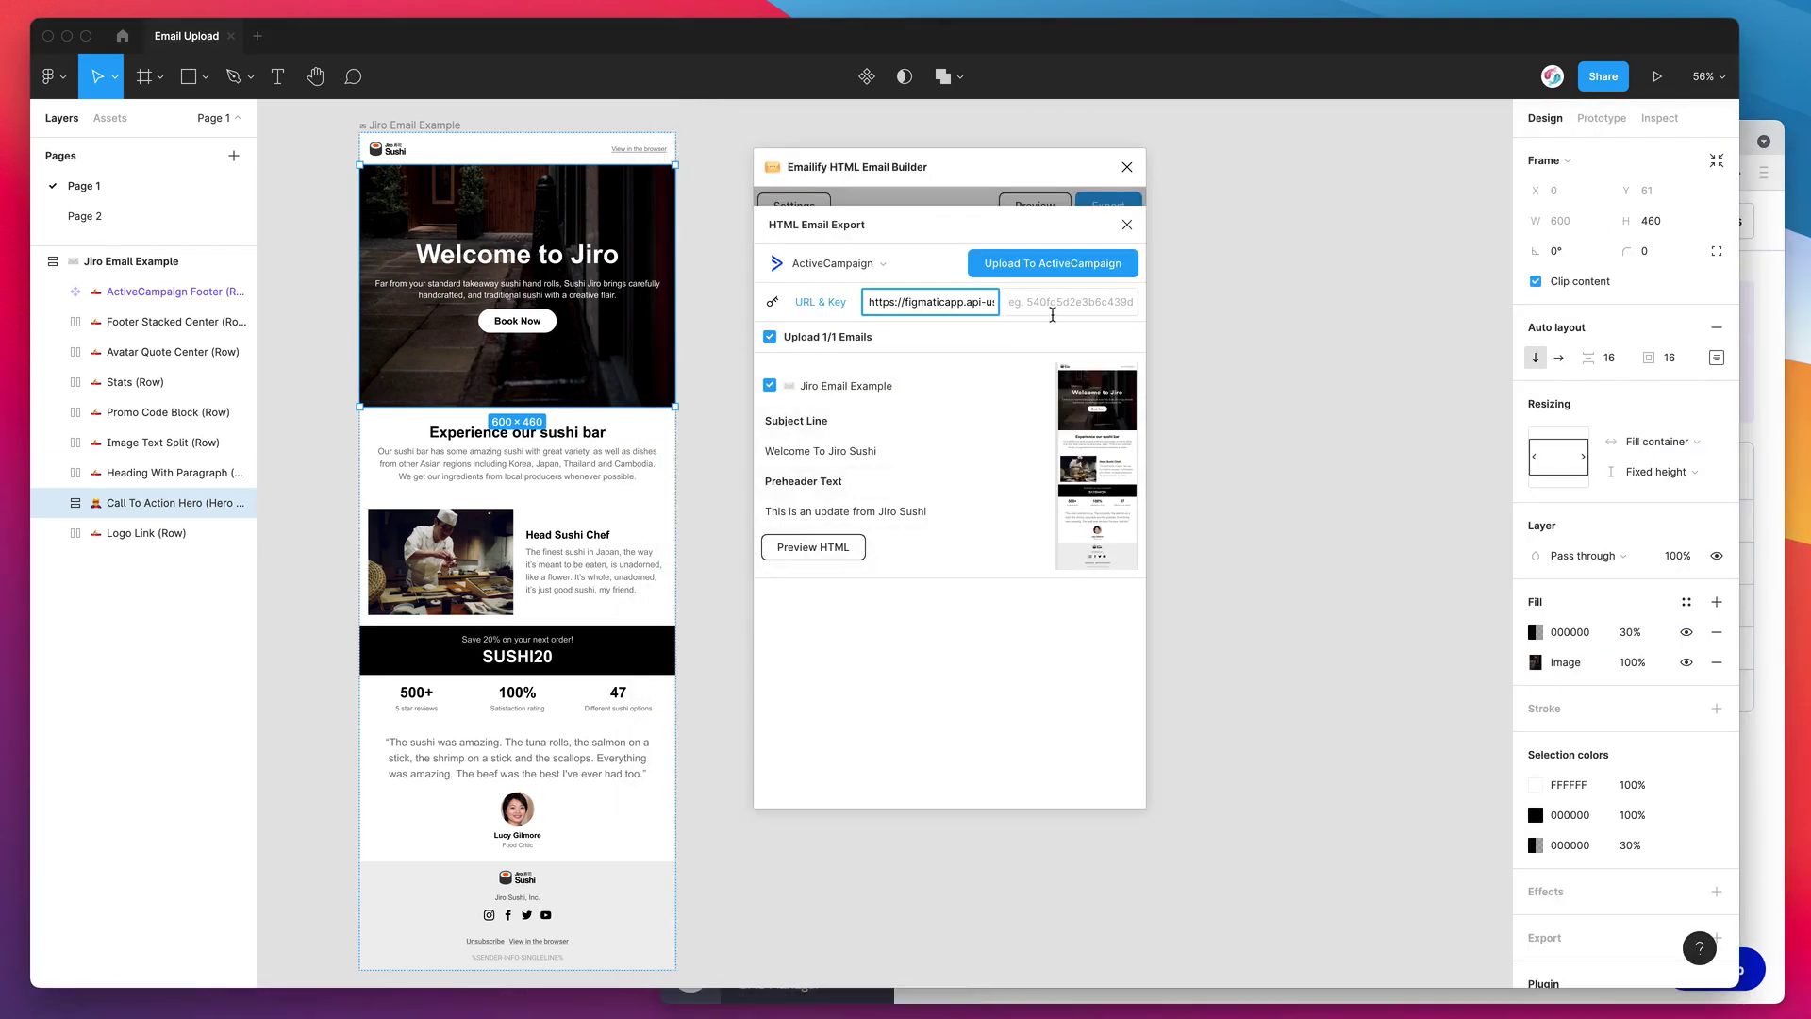
- Paste the ActiveCampaign API key into Emailify's API Key field and check both entries
left_click(1047, 301)
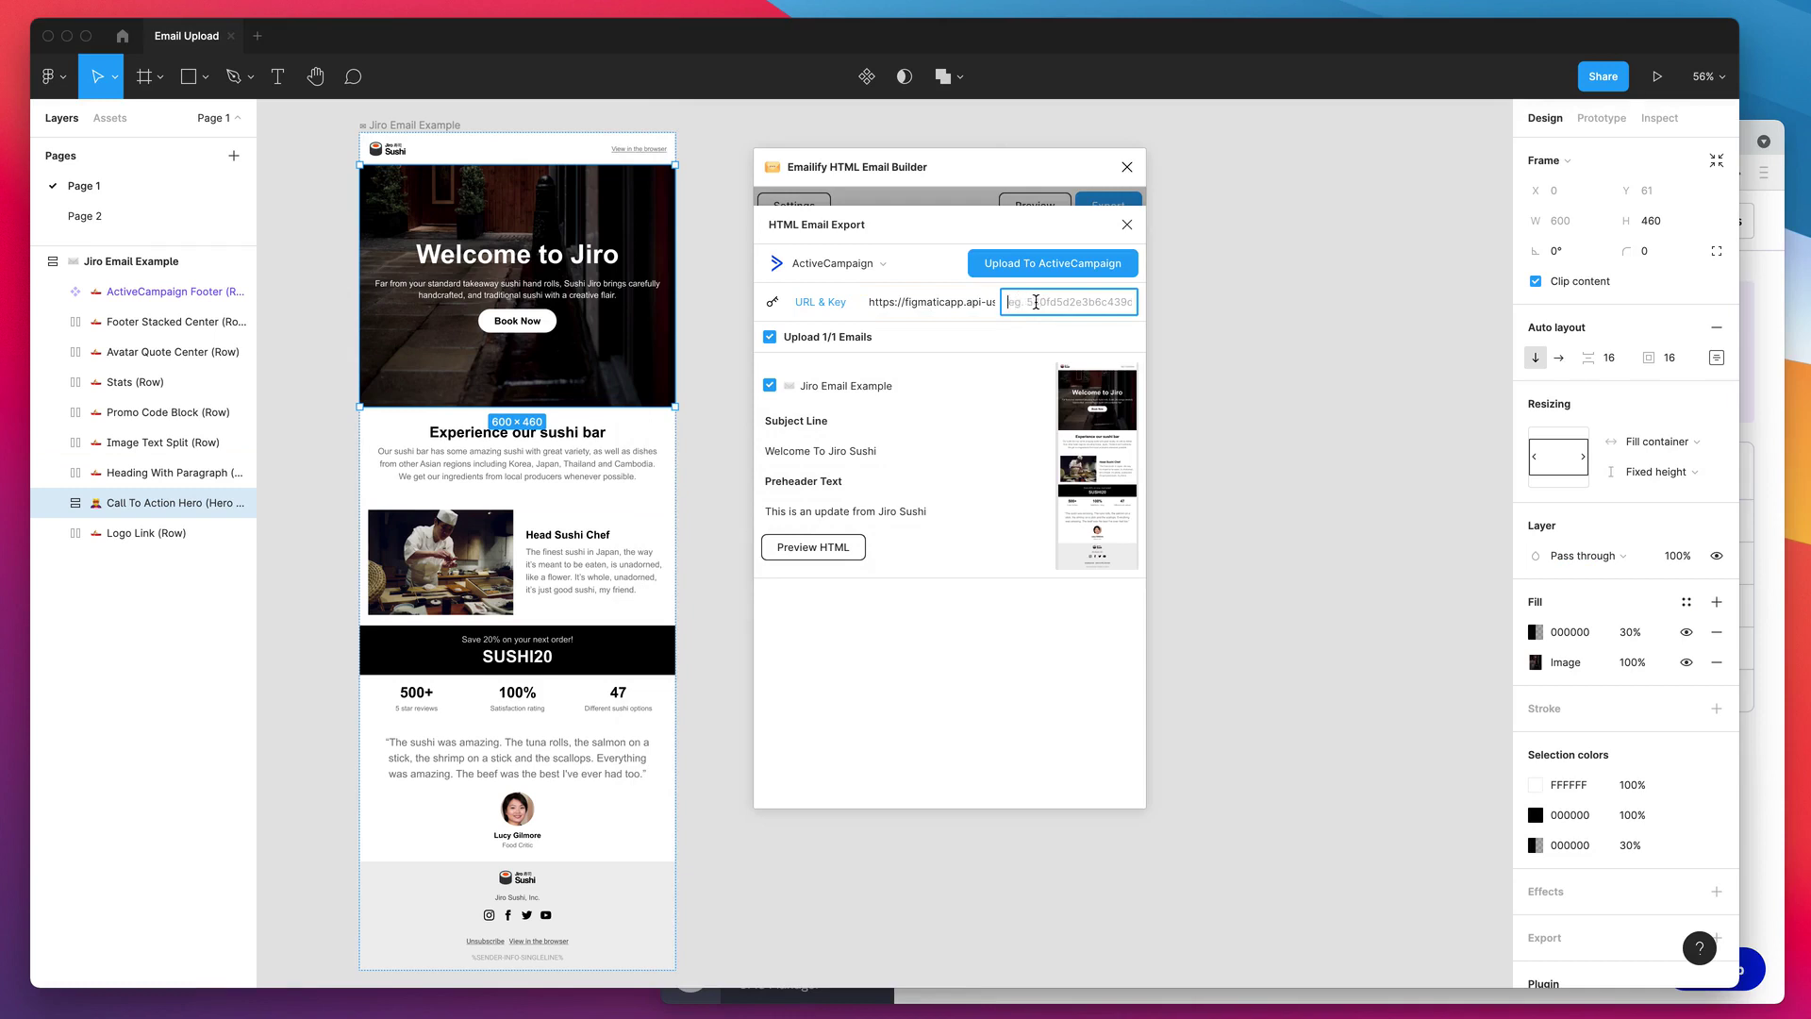
key("super+v")
left_click(1001, 321)
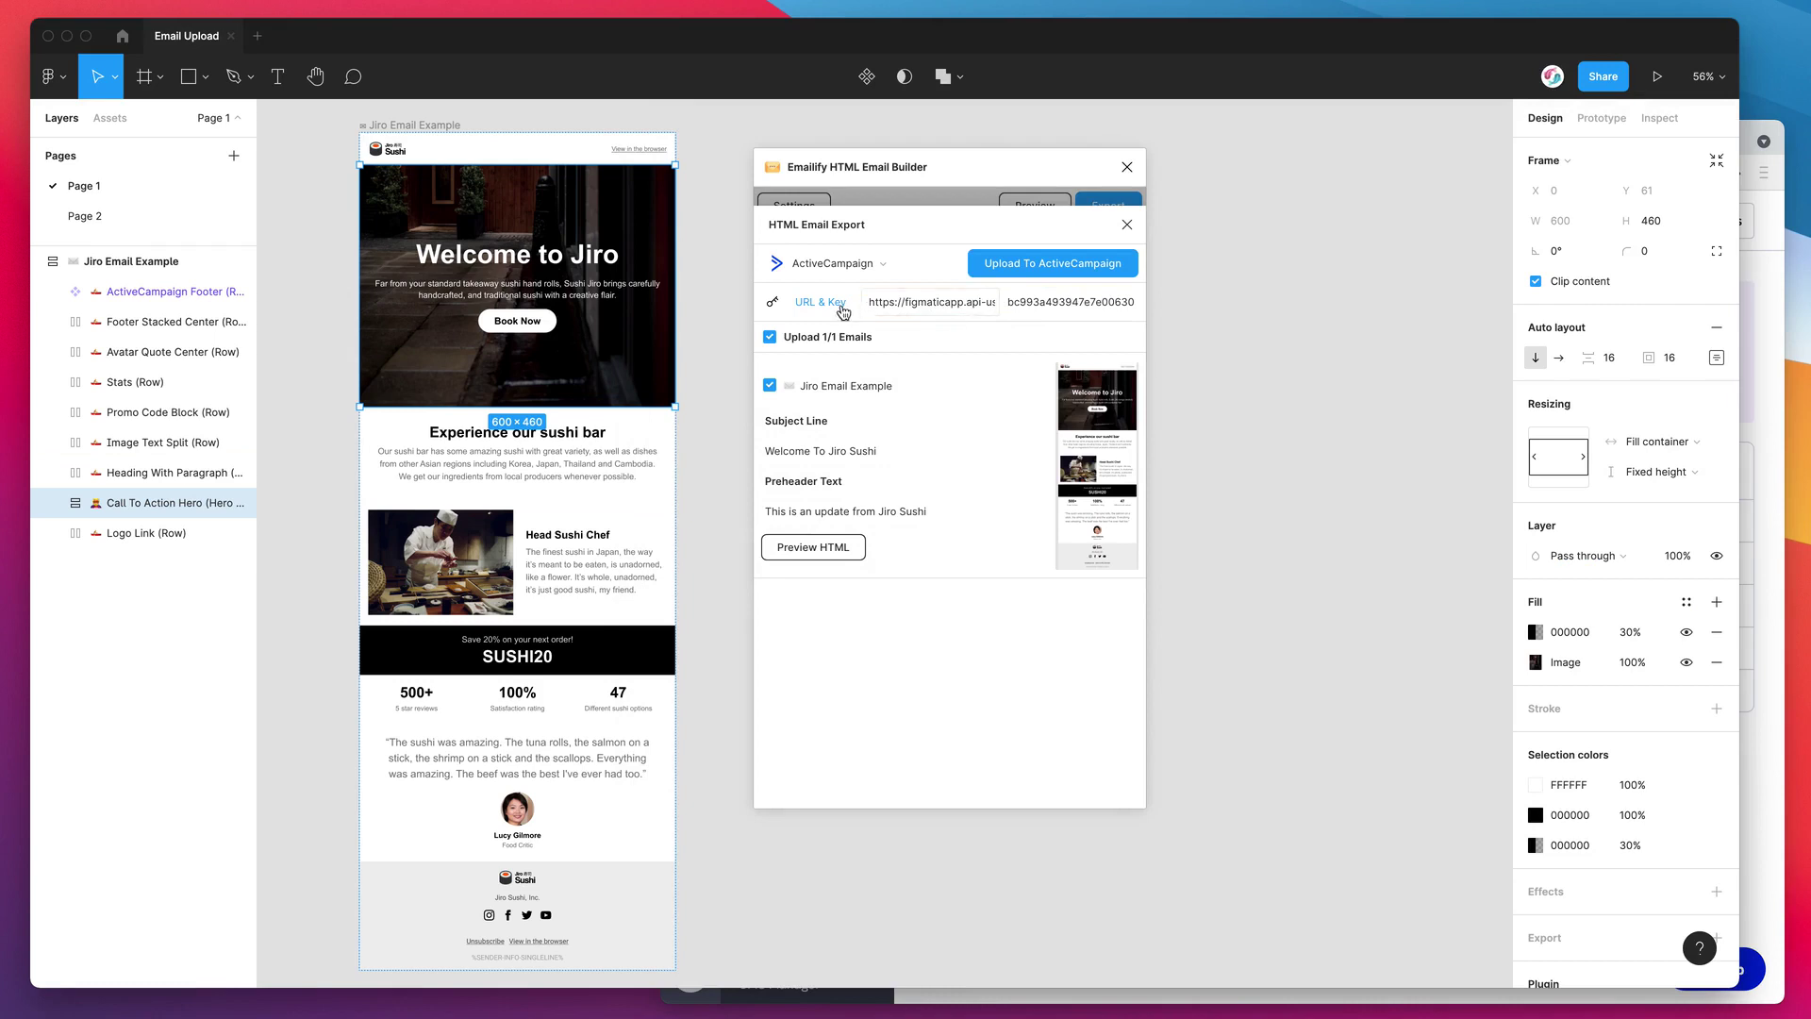
left_click(880, 300)
left_click(931, 302)
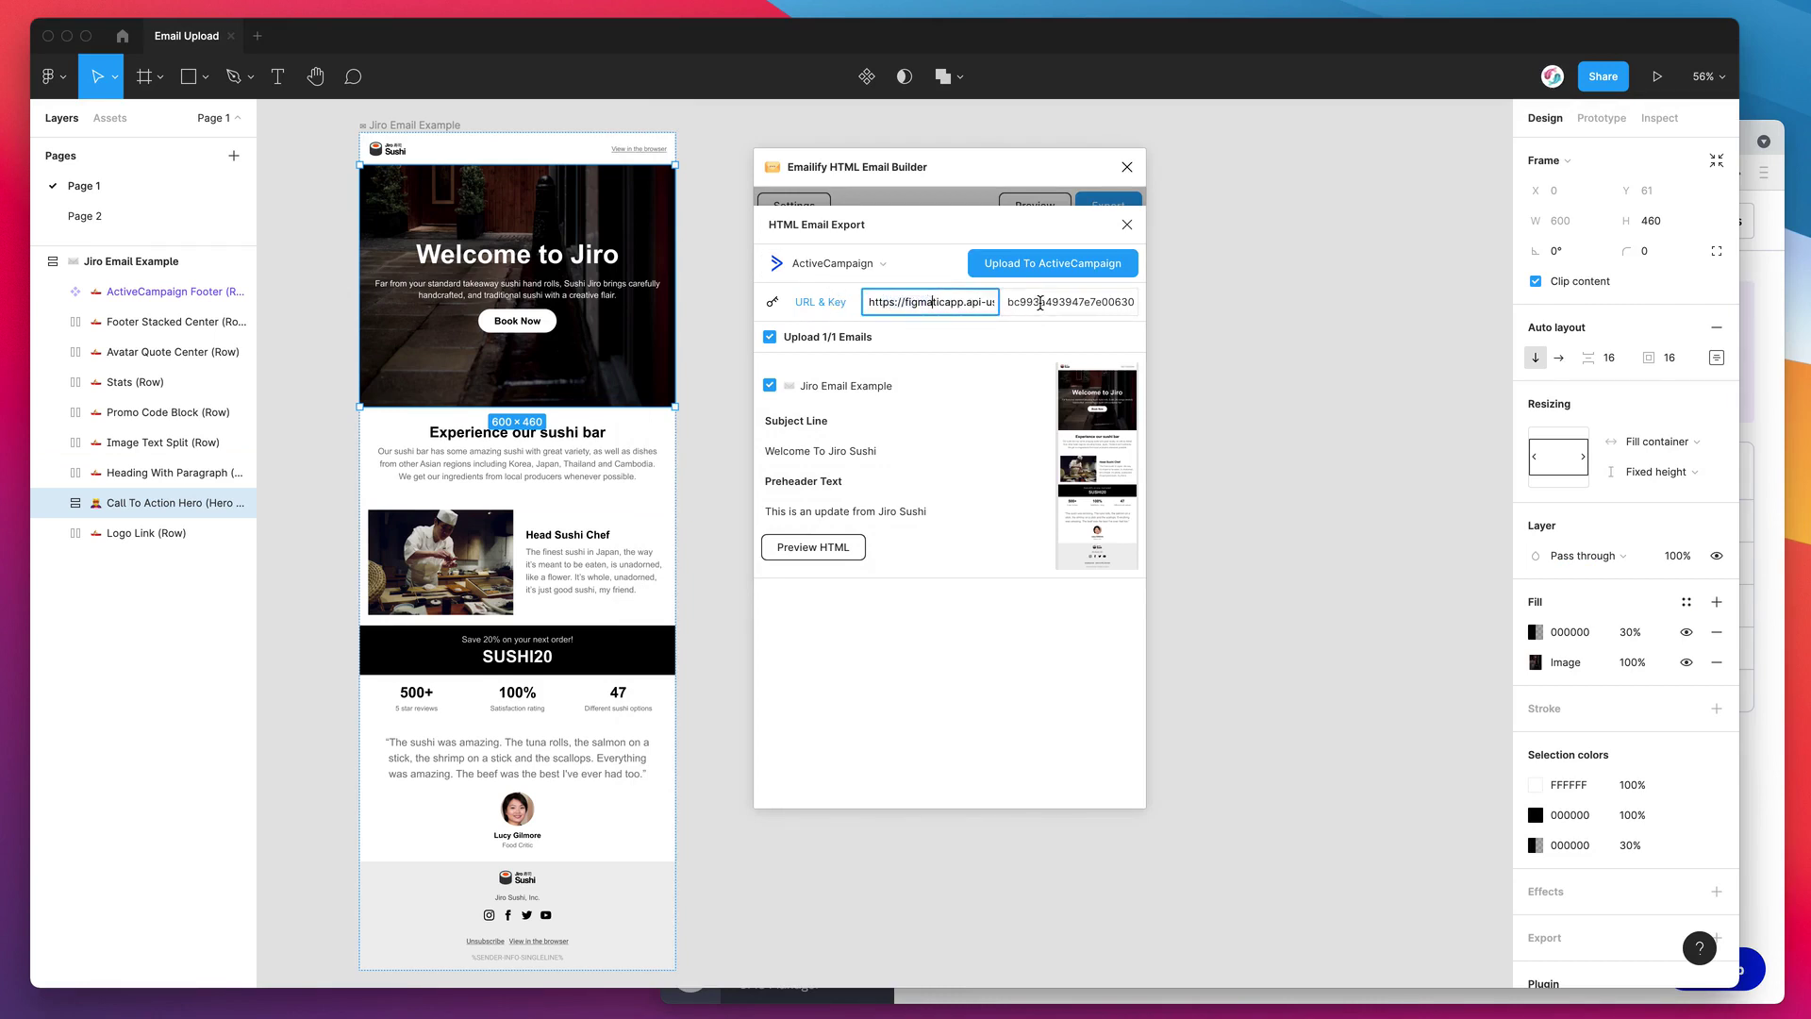
left_click_drag(1007, 303, 1084, 302)
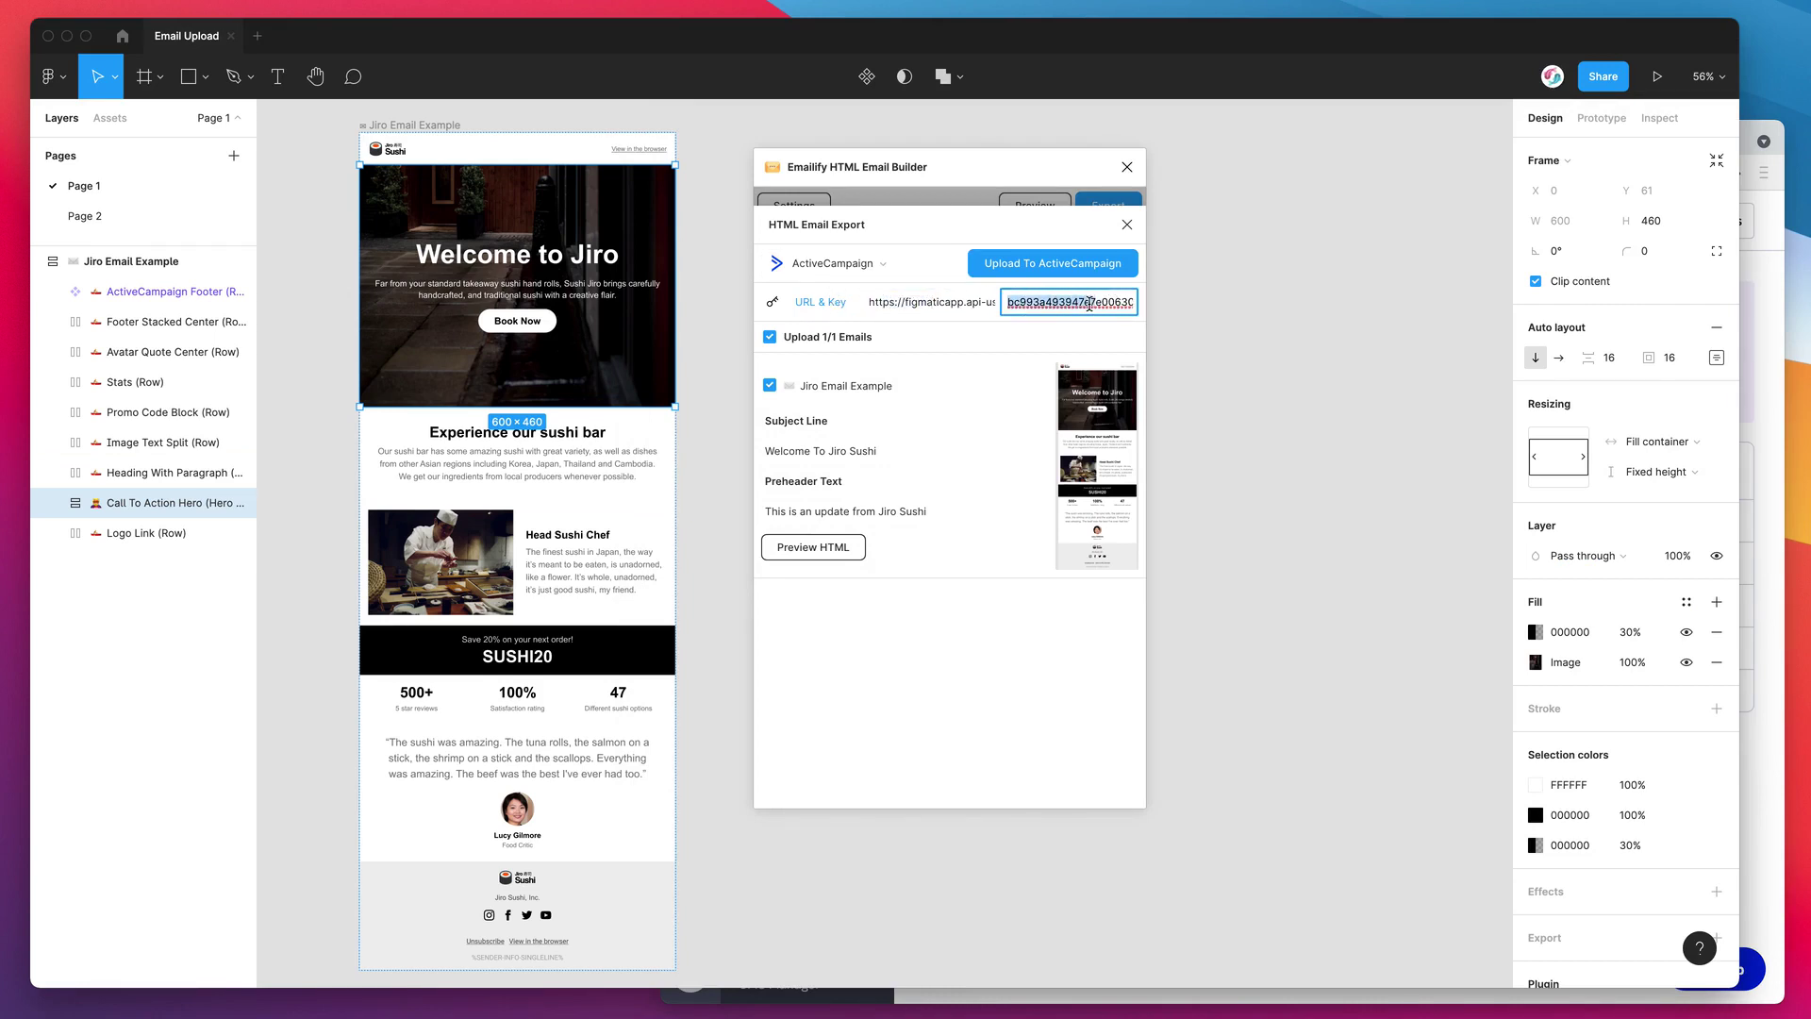
left_click(1075, 329)
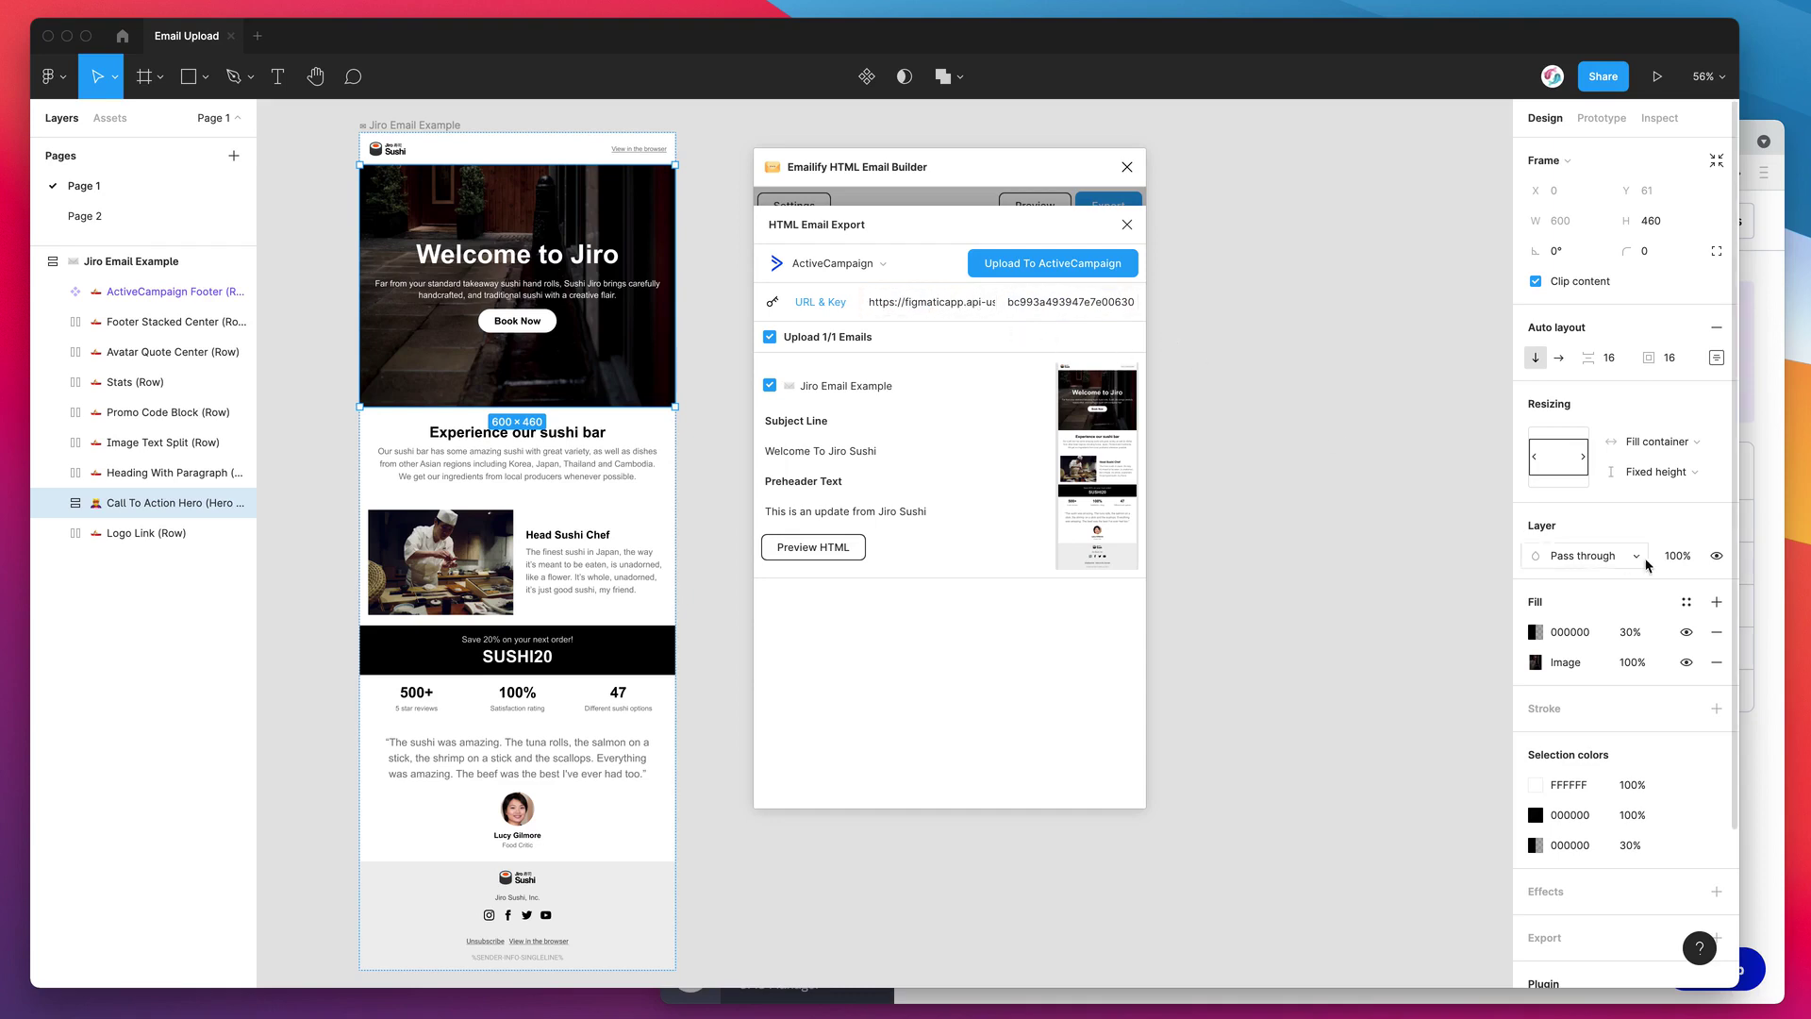
left_click(1750, 445)
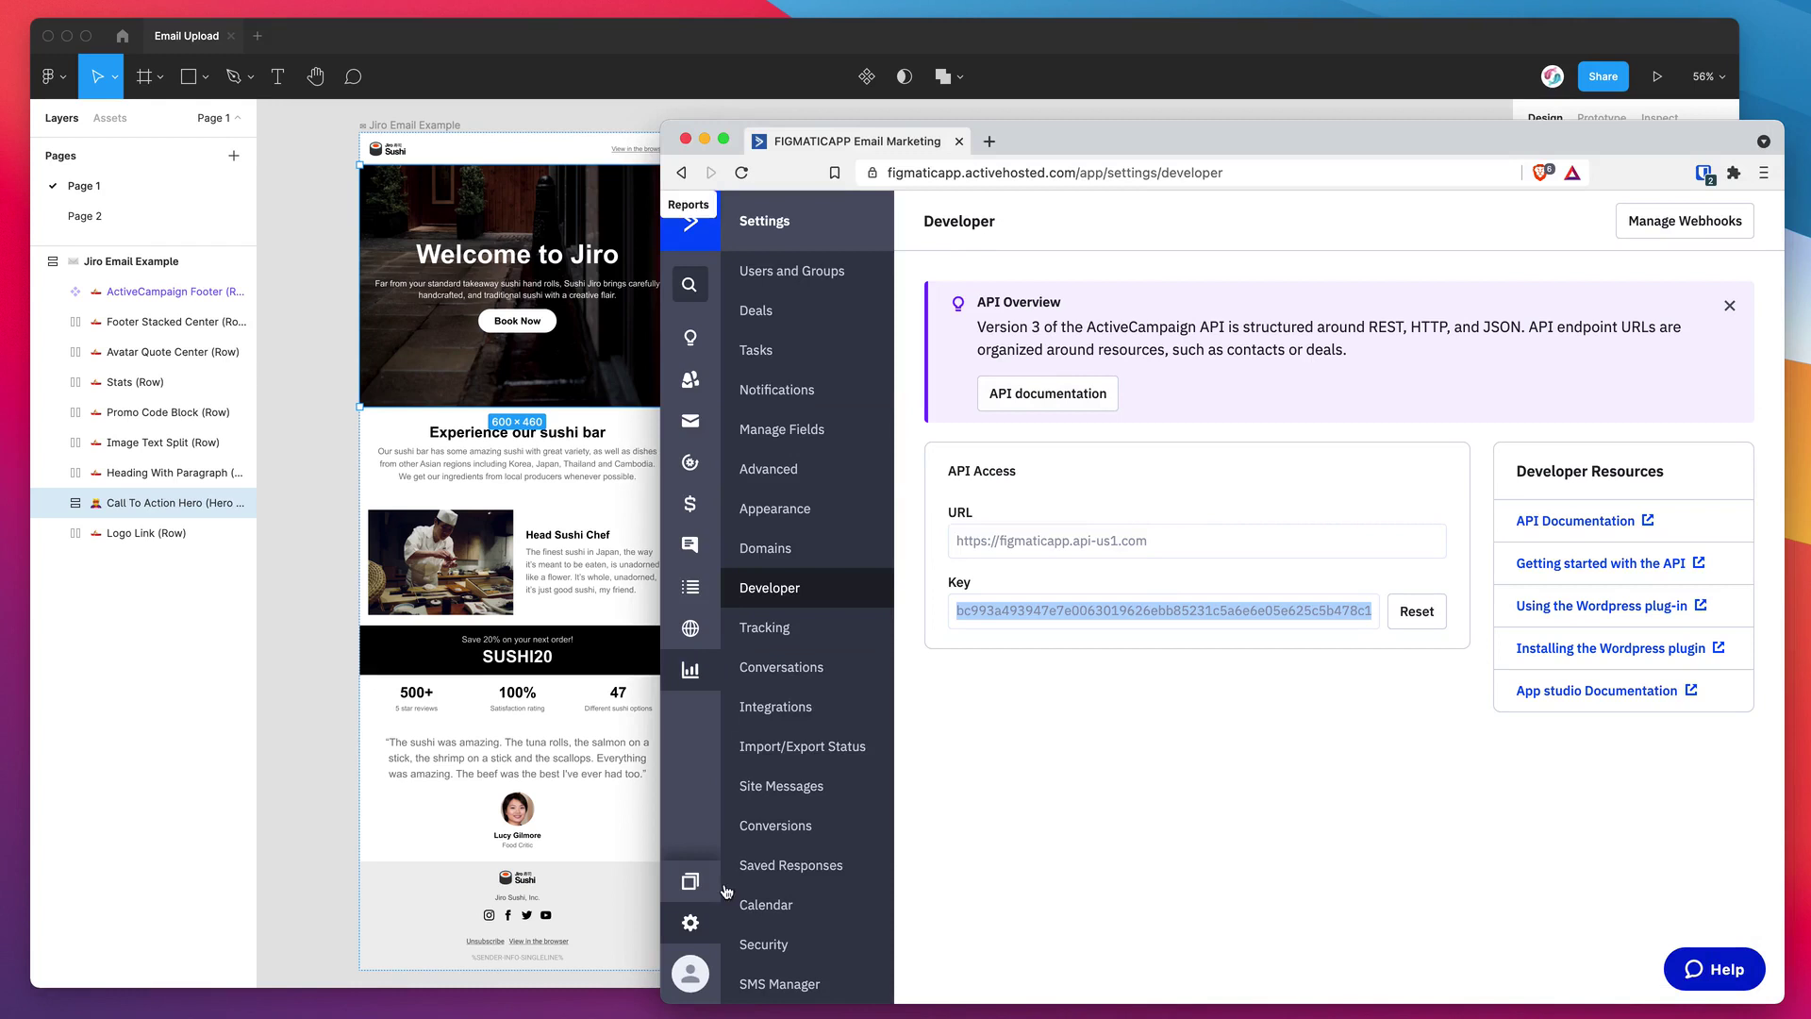
left_click(808, 387)
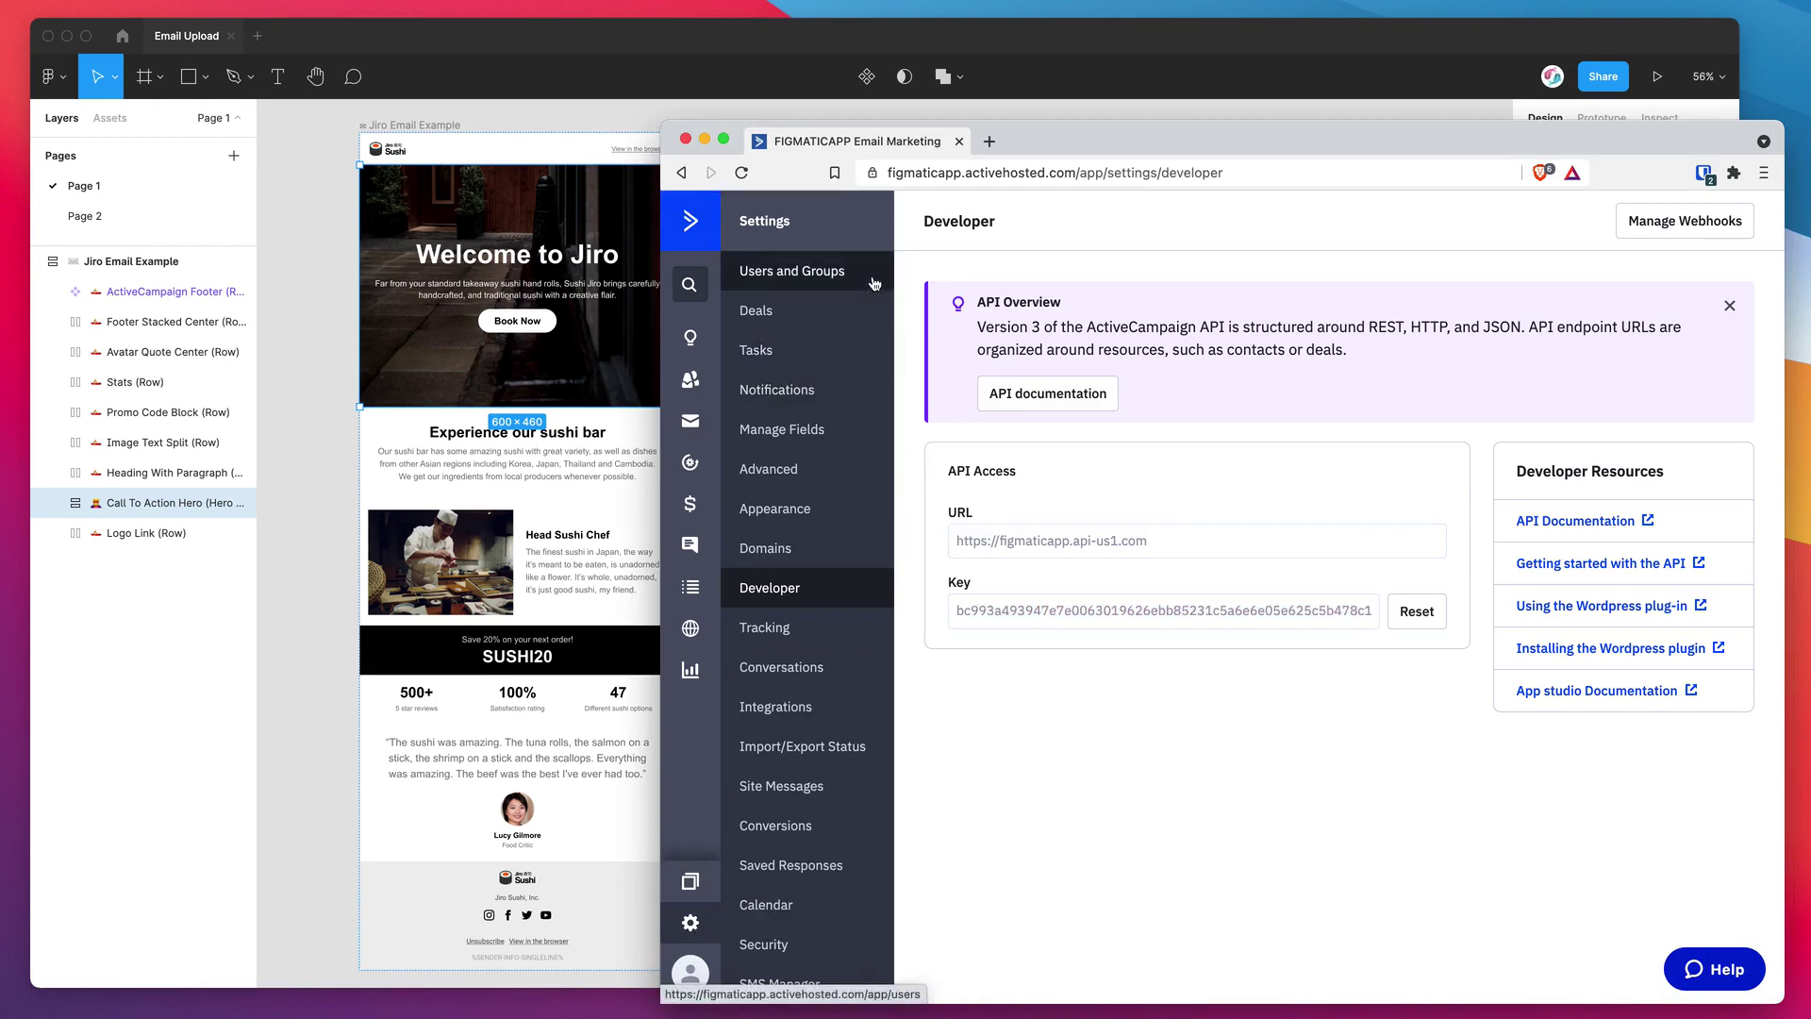
left_click(1065, 108)
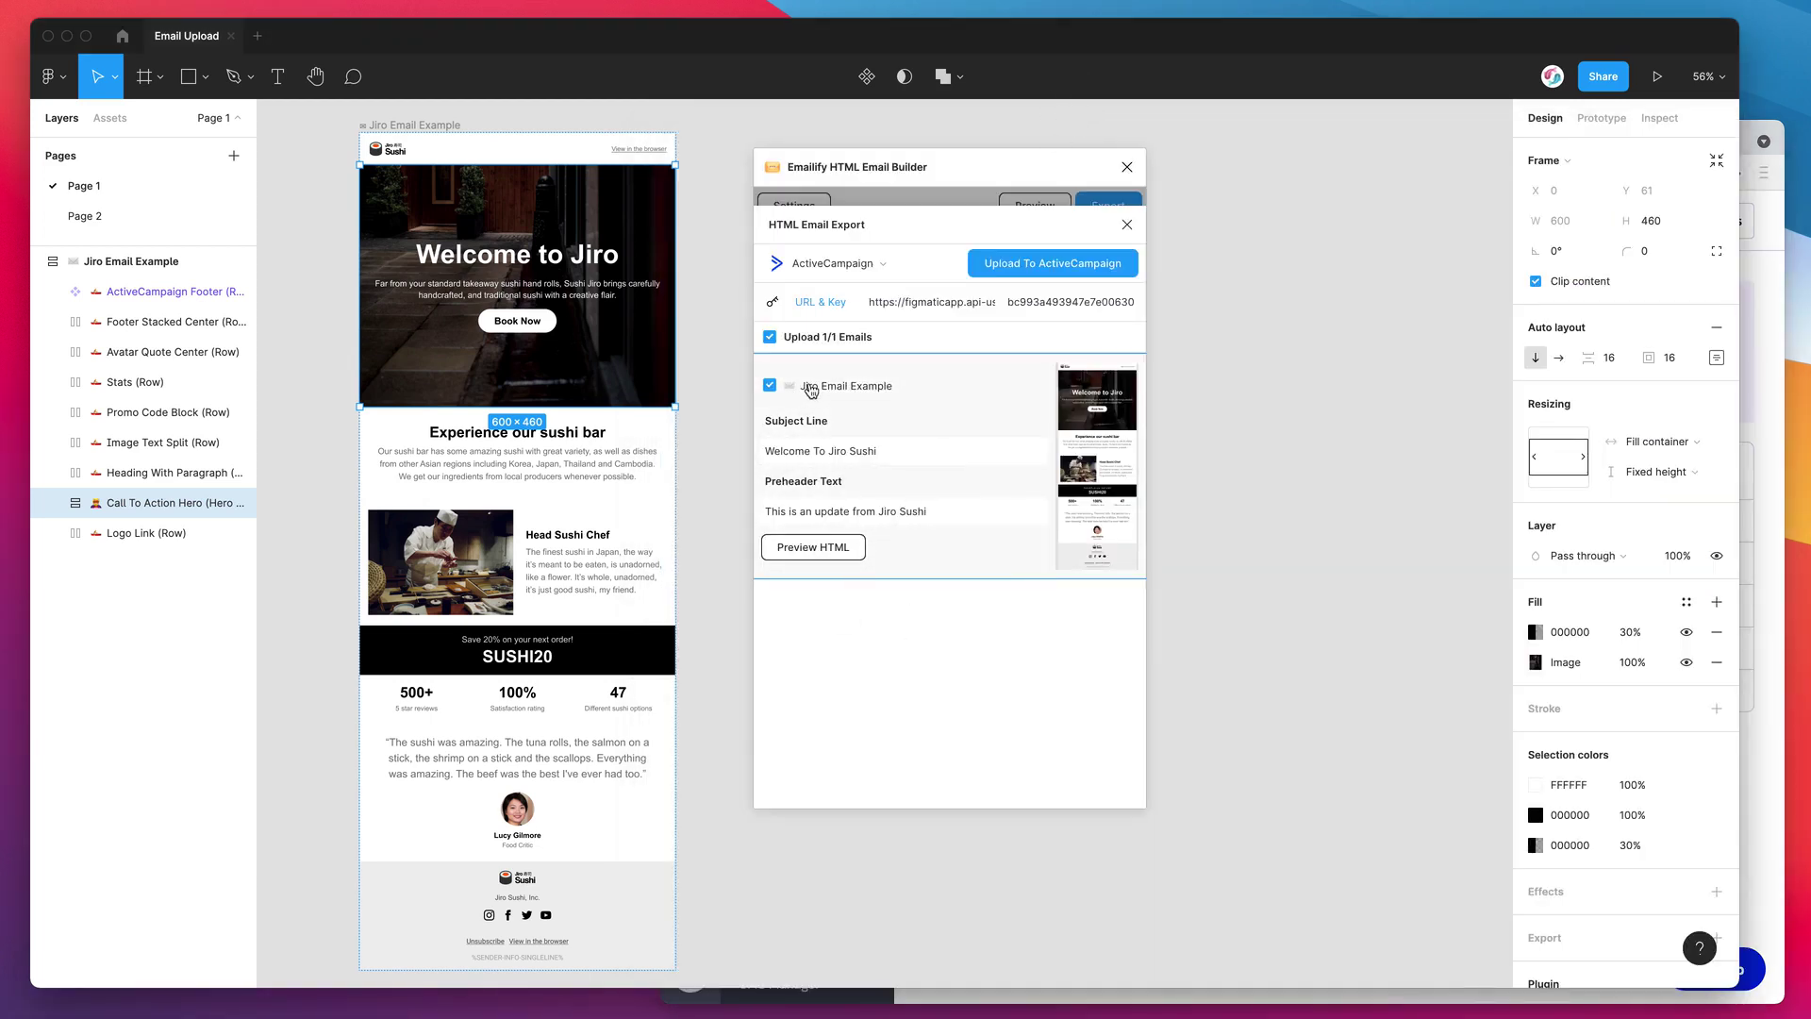
left_click(888, 454)
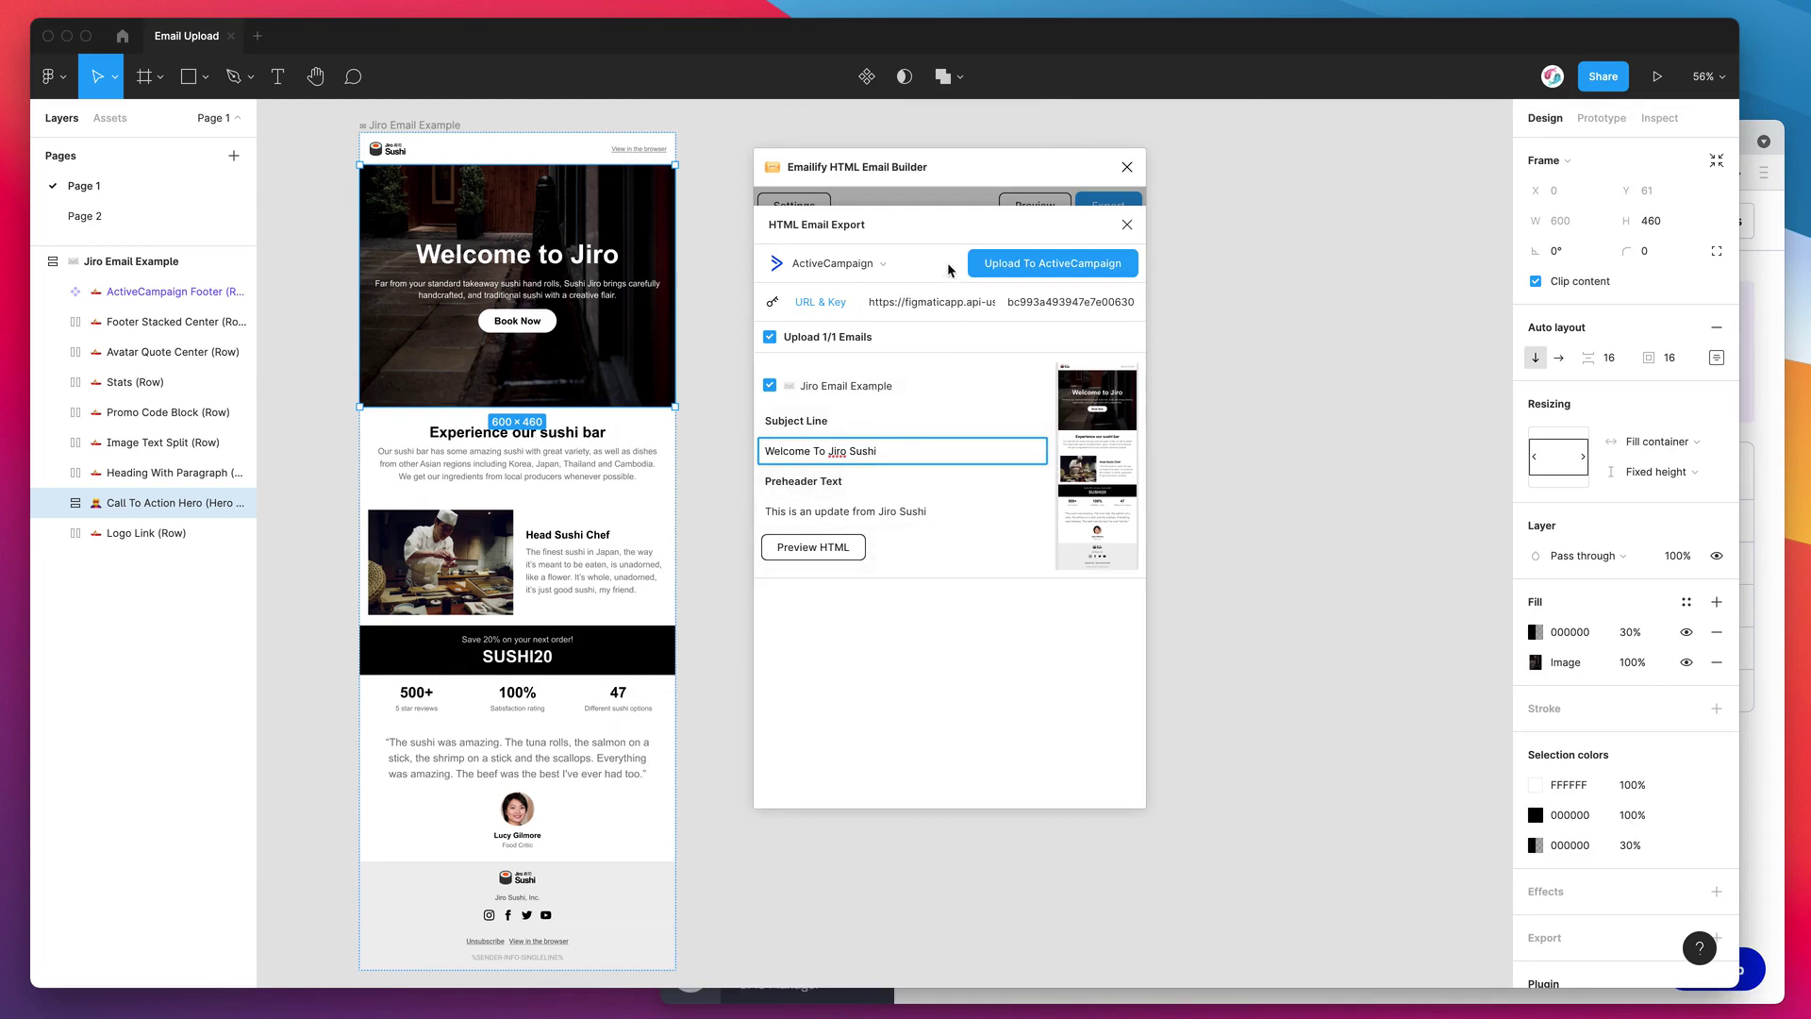
- Upload Jiro Email Example to ActiveCampaign as a template, then switch back to the browser
left_click(1053, 268)
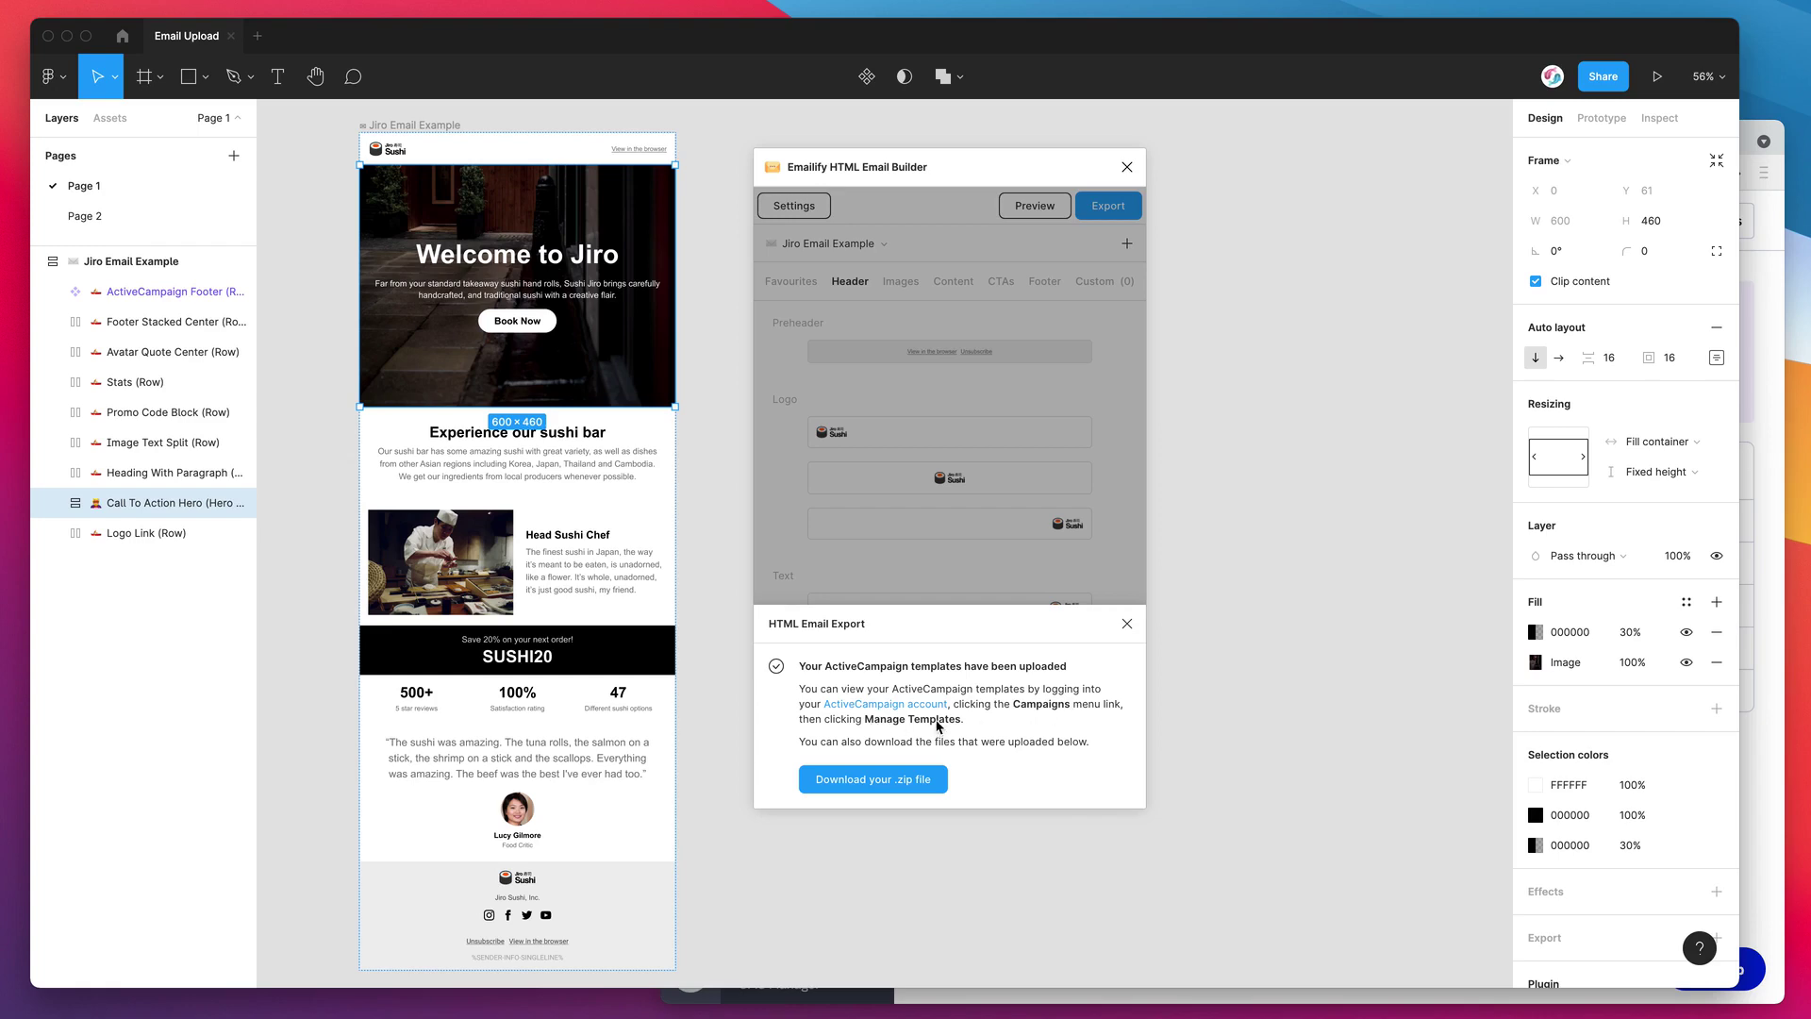
left_click(1754, 771)
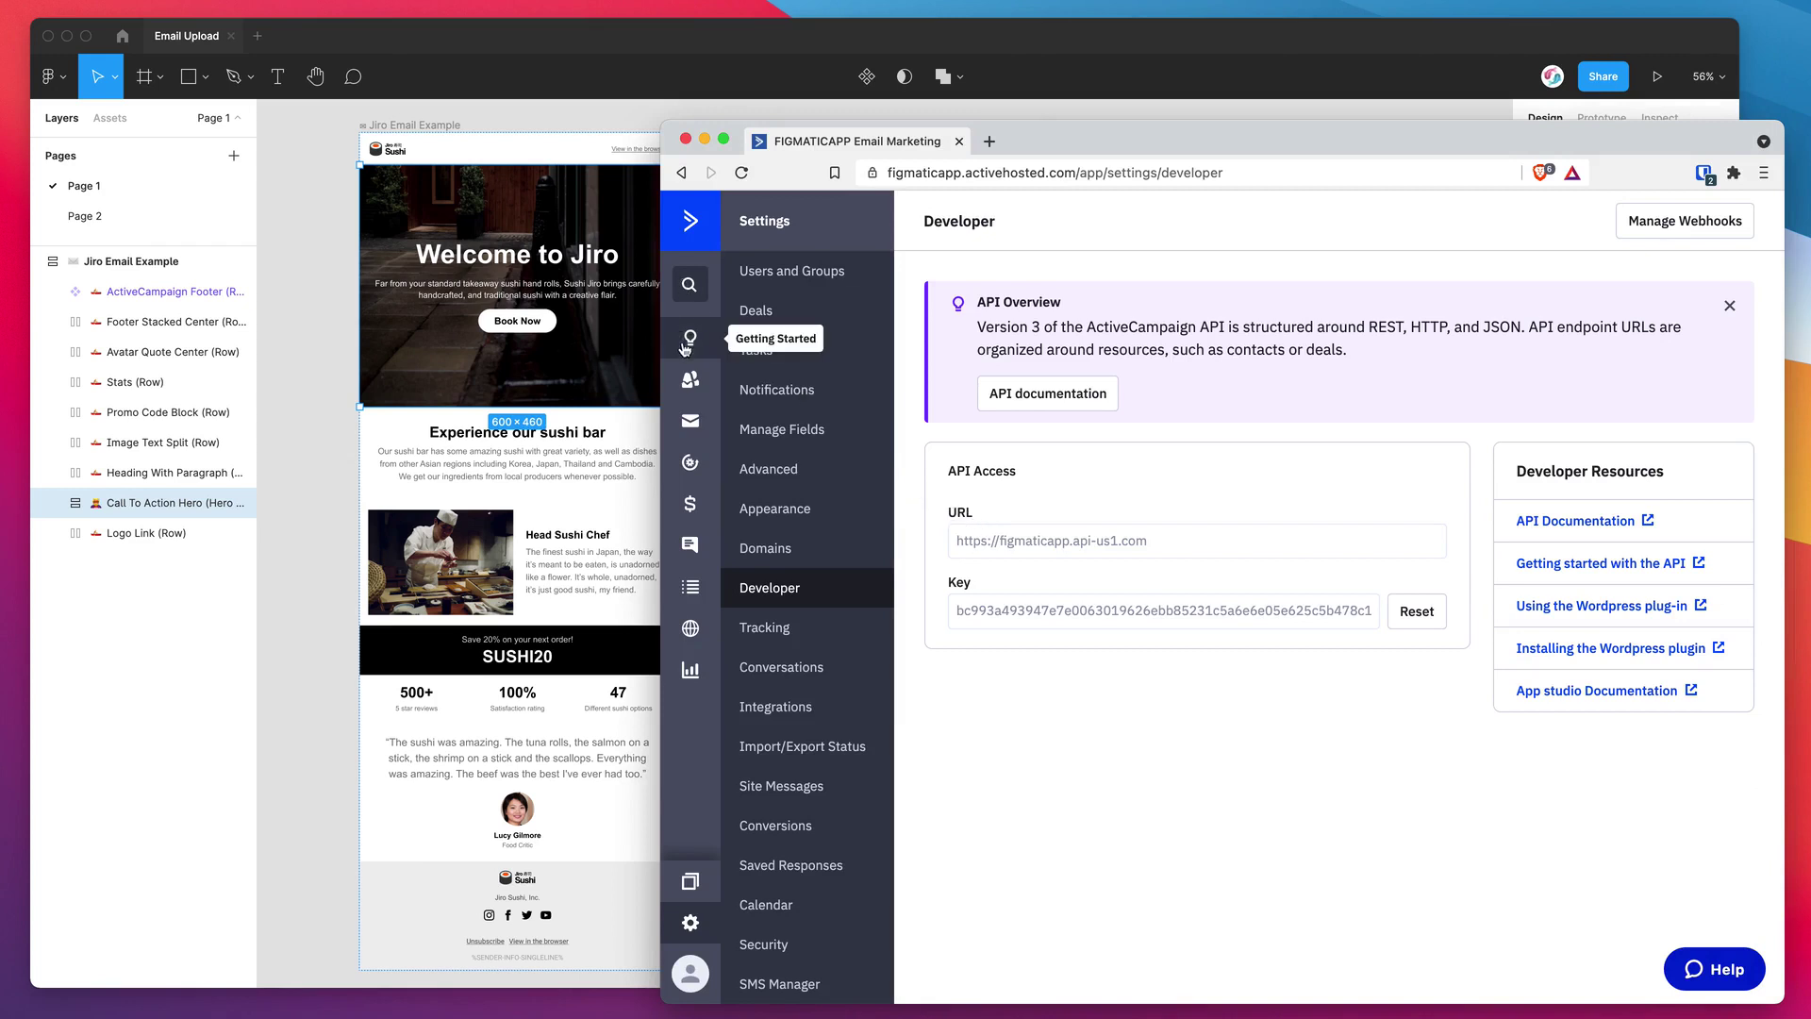
left_click(691, 427)
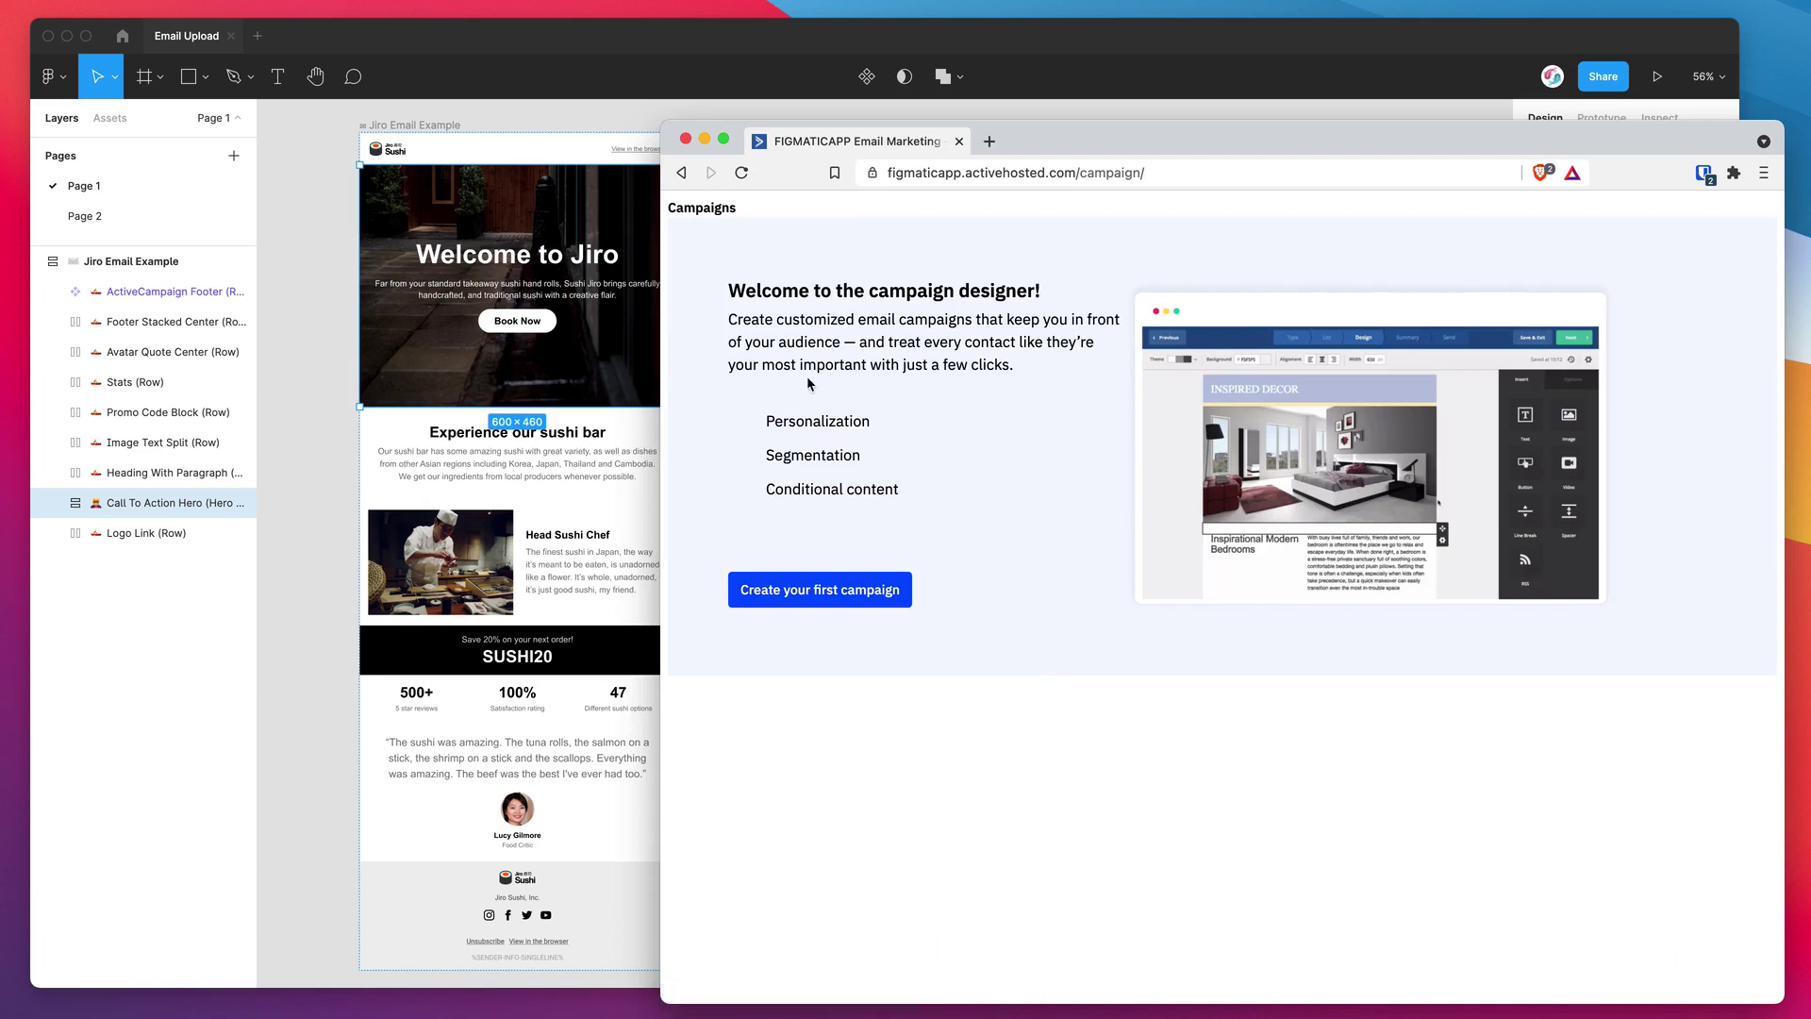
left_click_drag(660, 356, 631, 355)
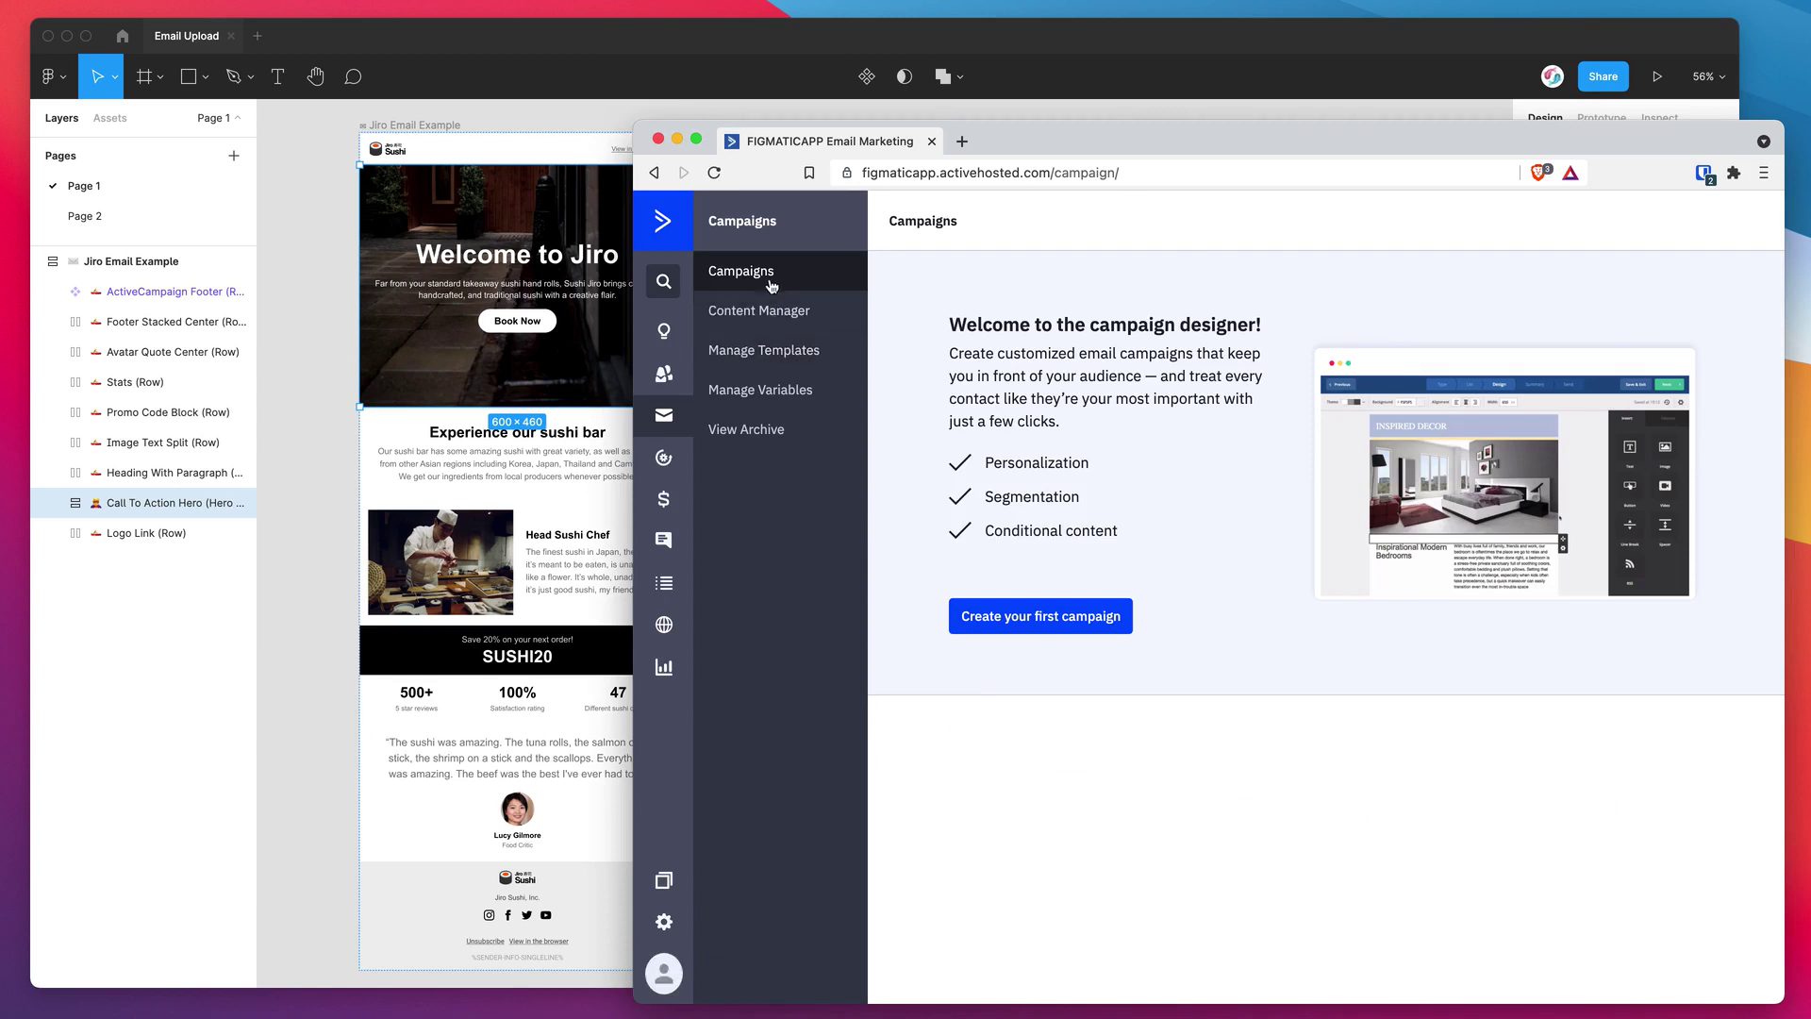
left_click(746, 357)
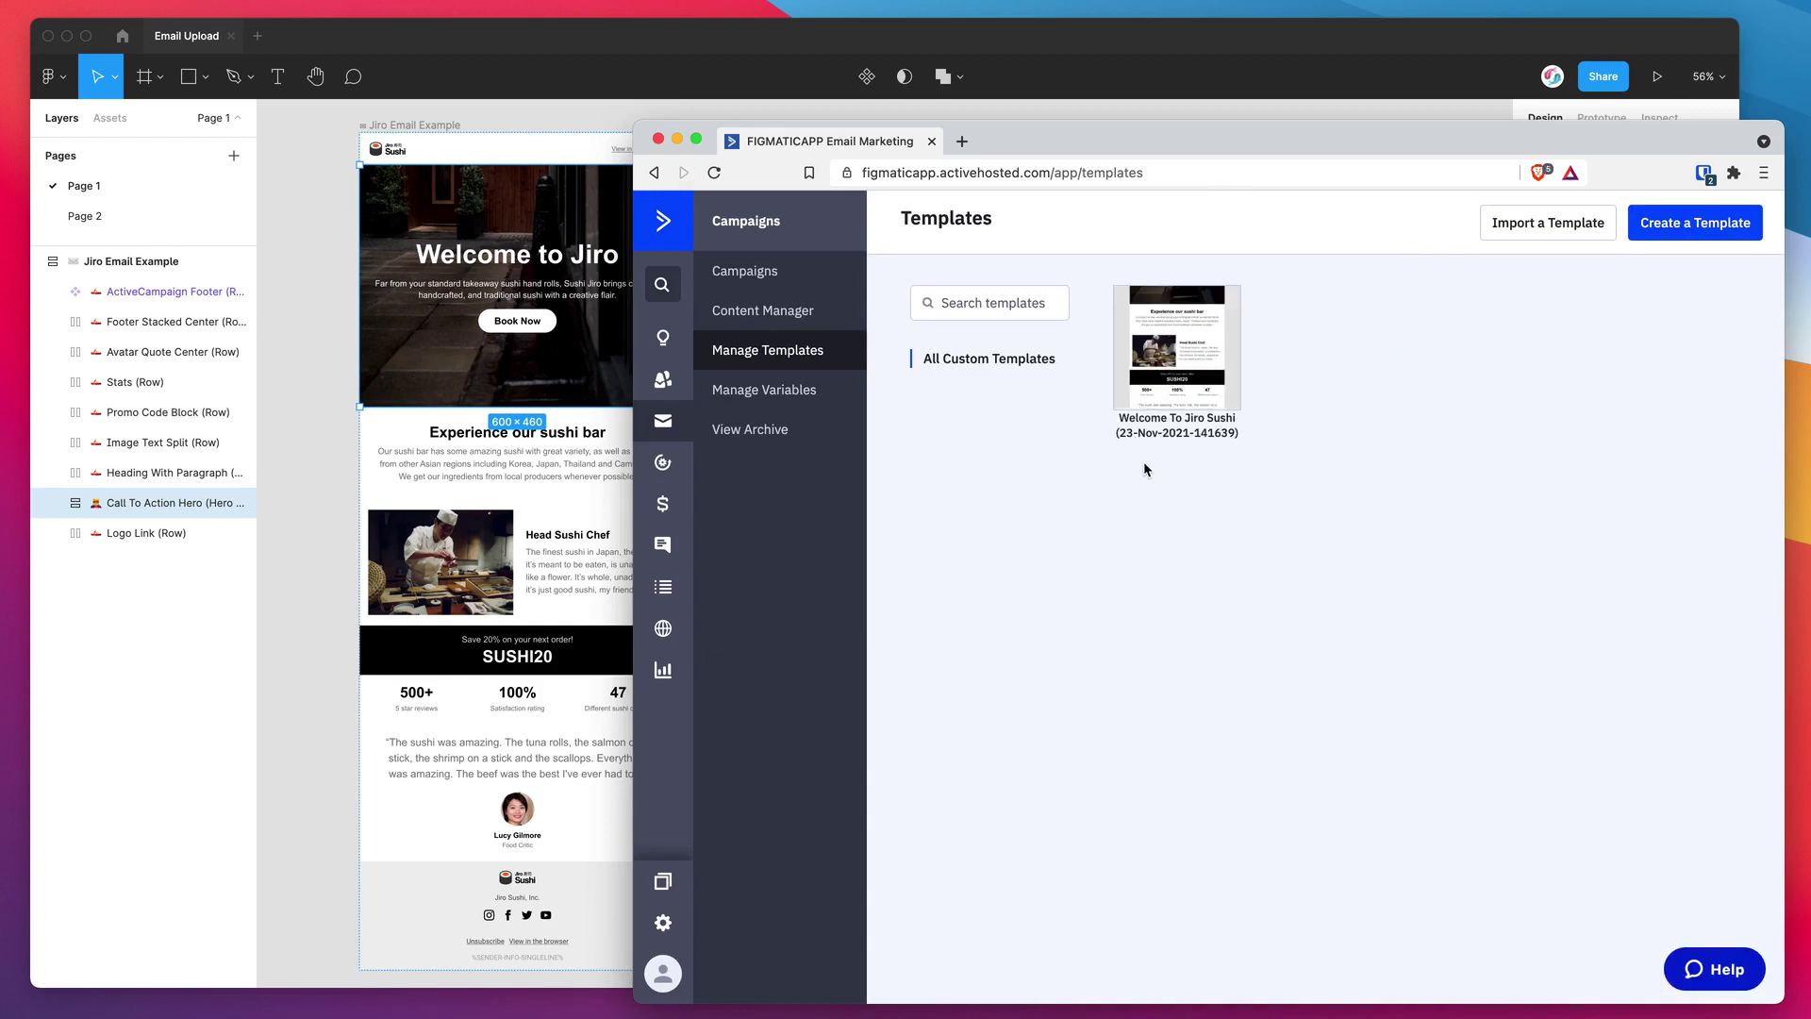
mouse_move(1179, 353)
mouse_move(1190, 390)
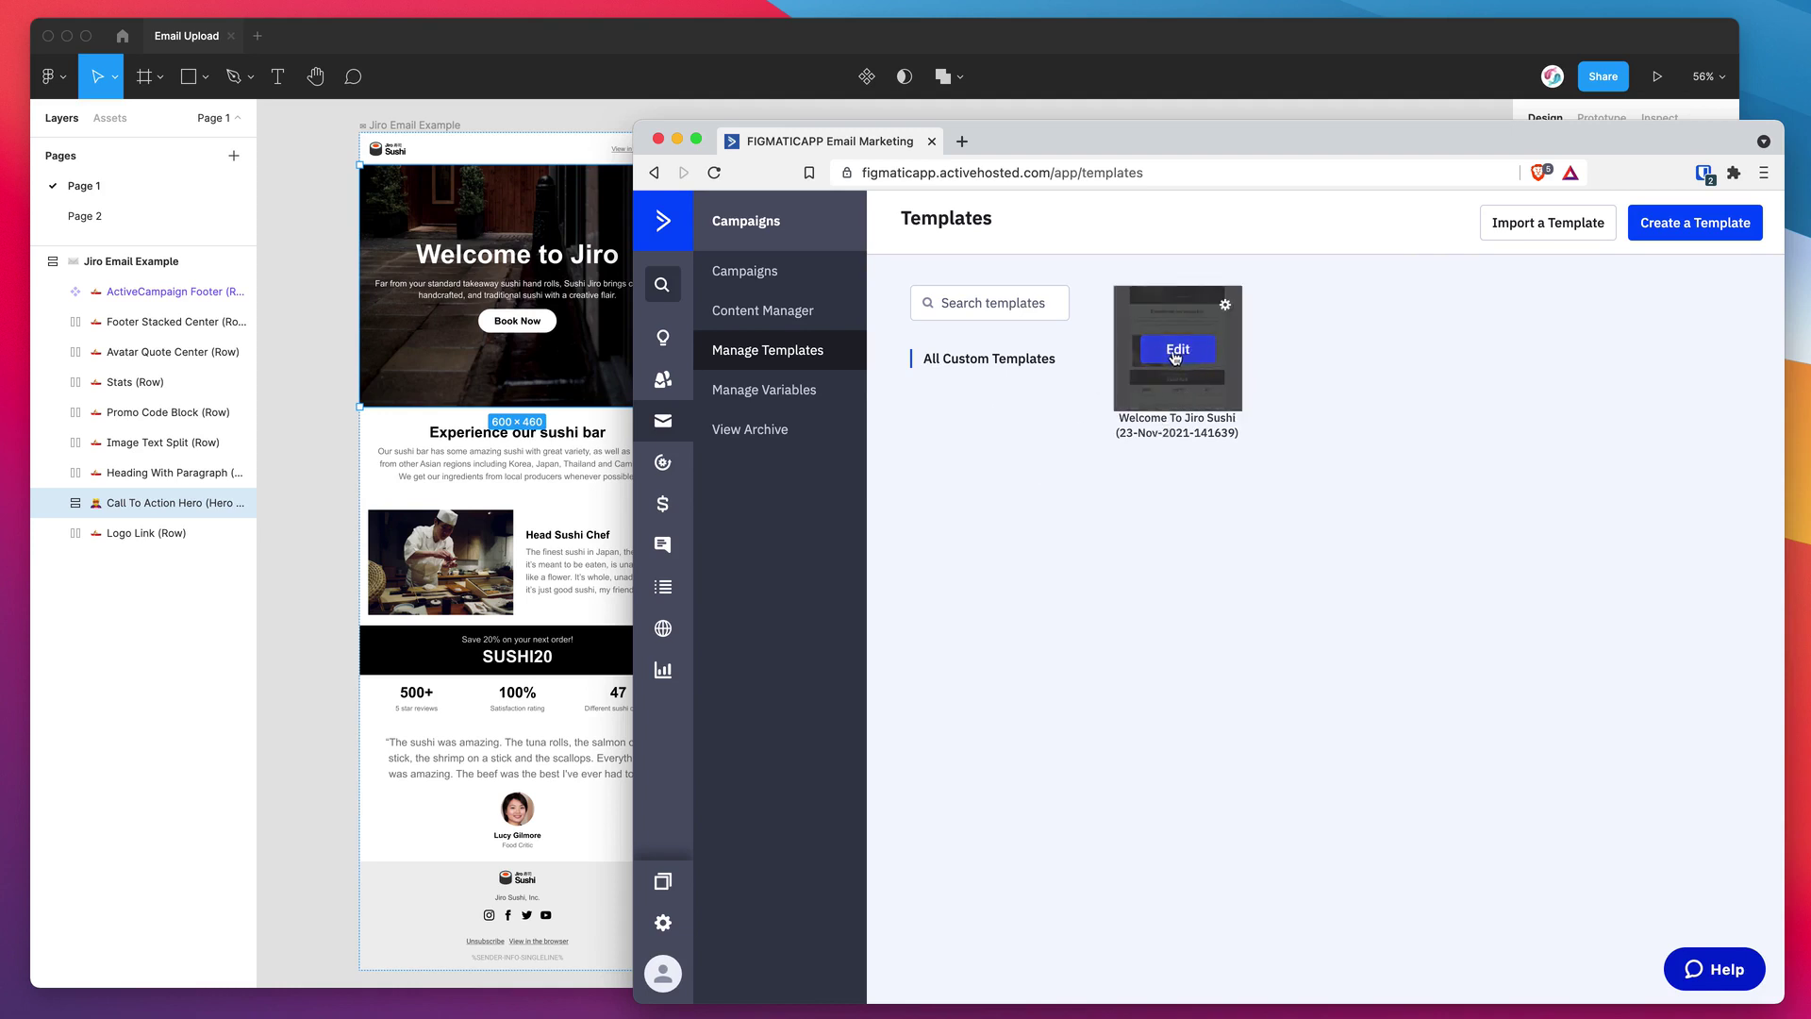
left_click(1191, 353)
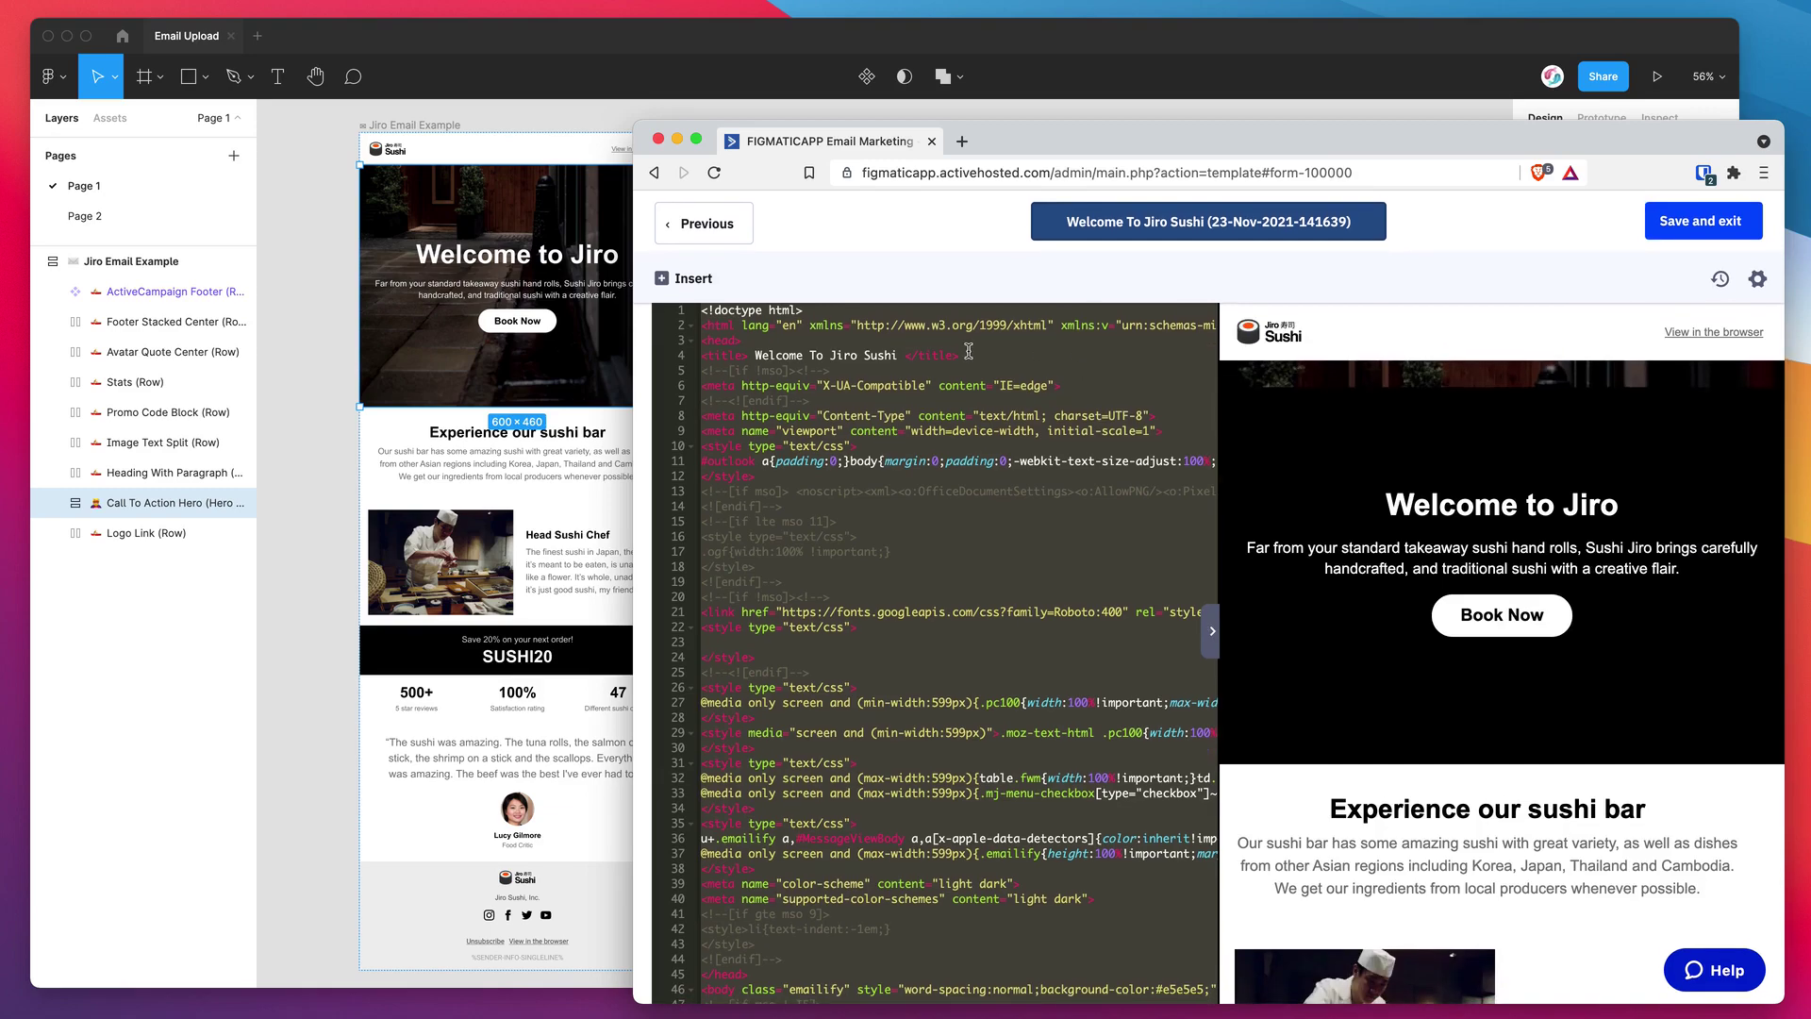
scroll(827, 374, "down", 20)
scroll(962, 497, "up", 20)
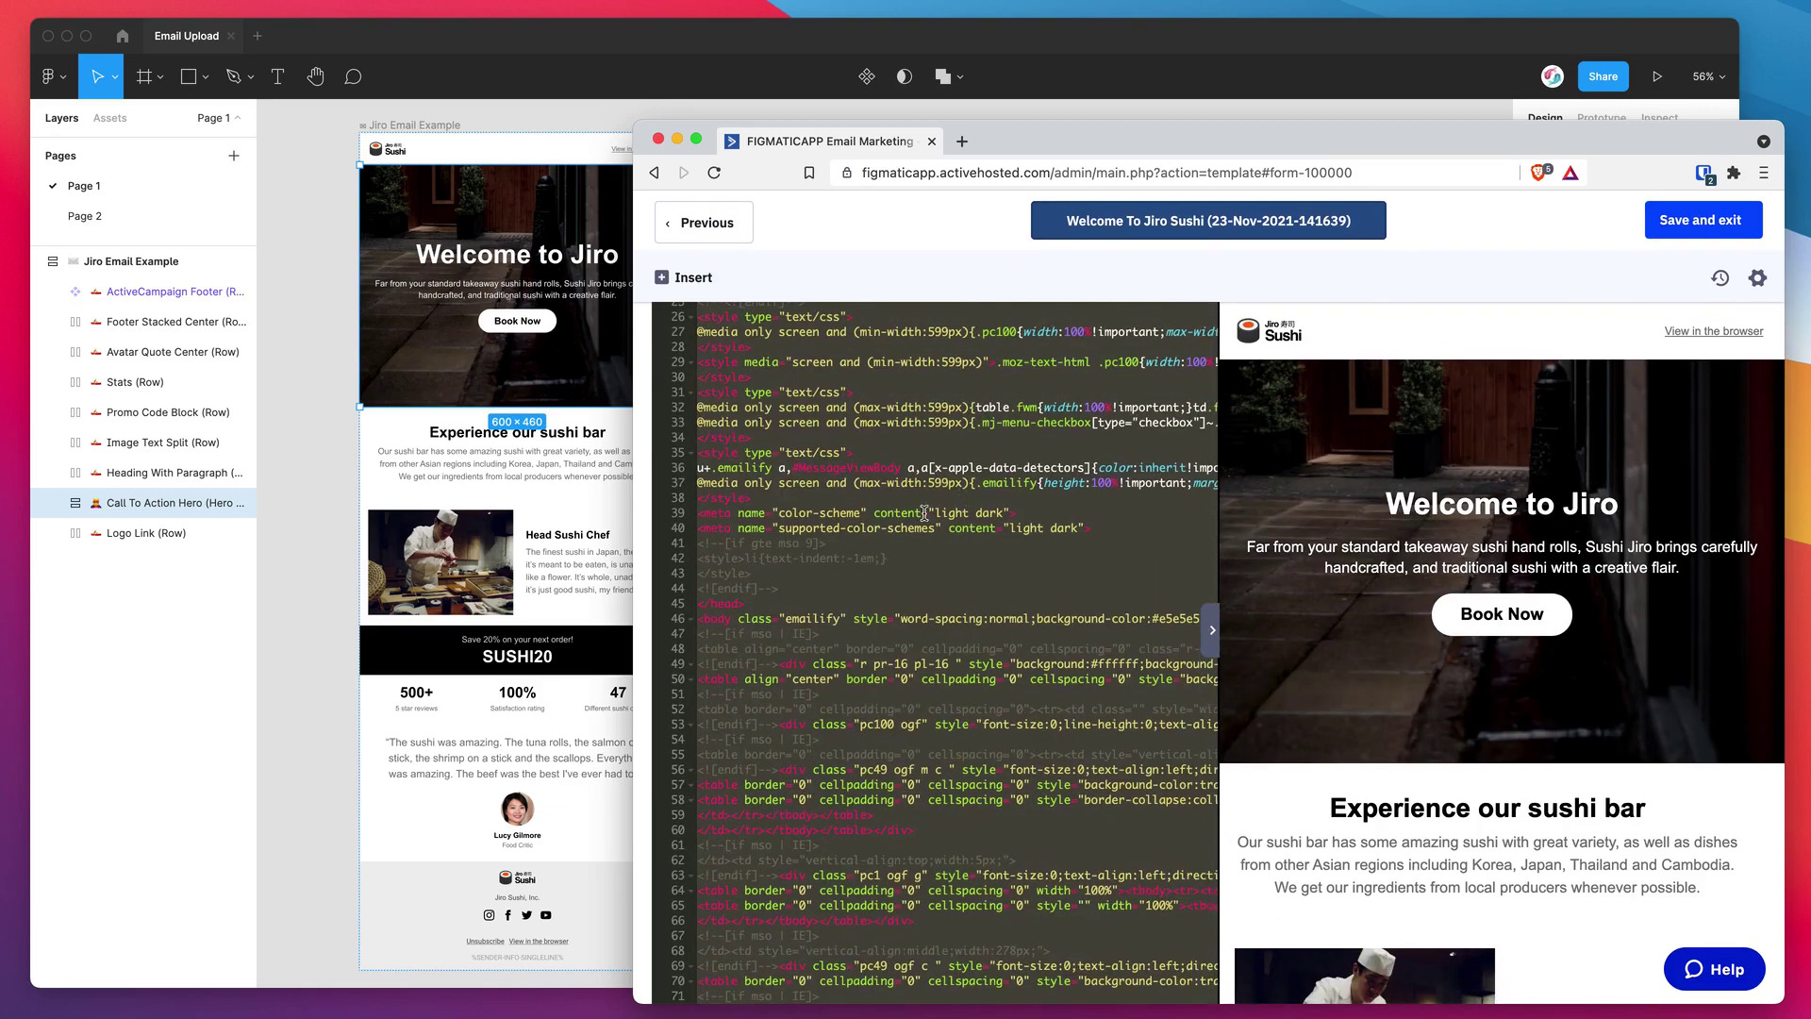
scroll(930, 513, "up", 5)
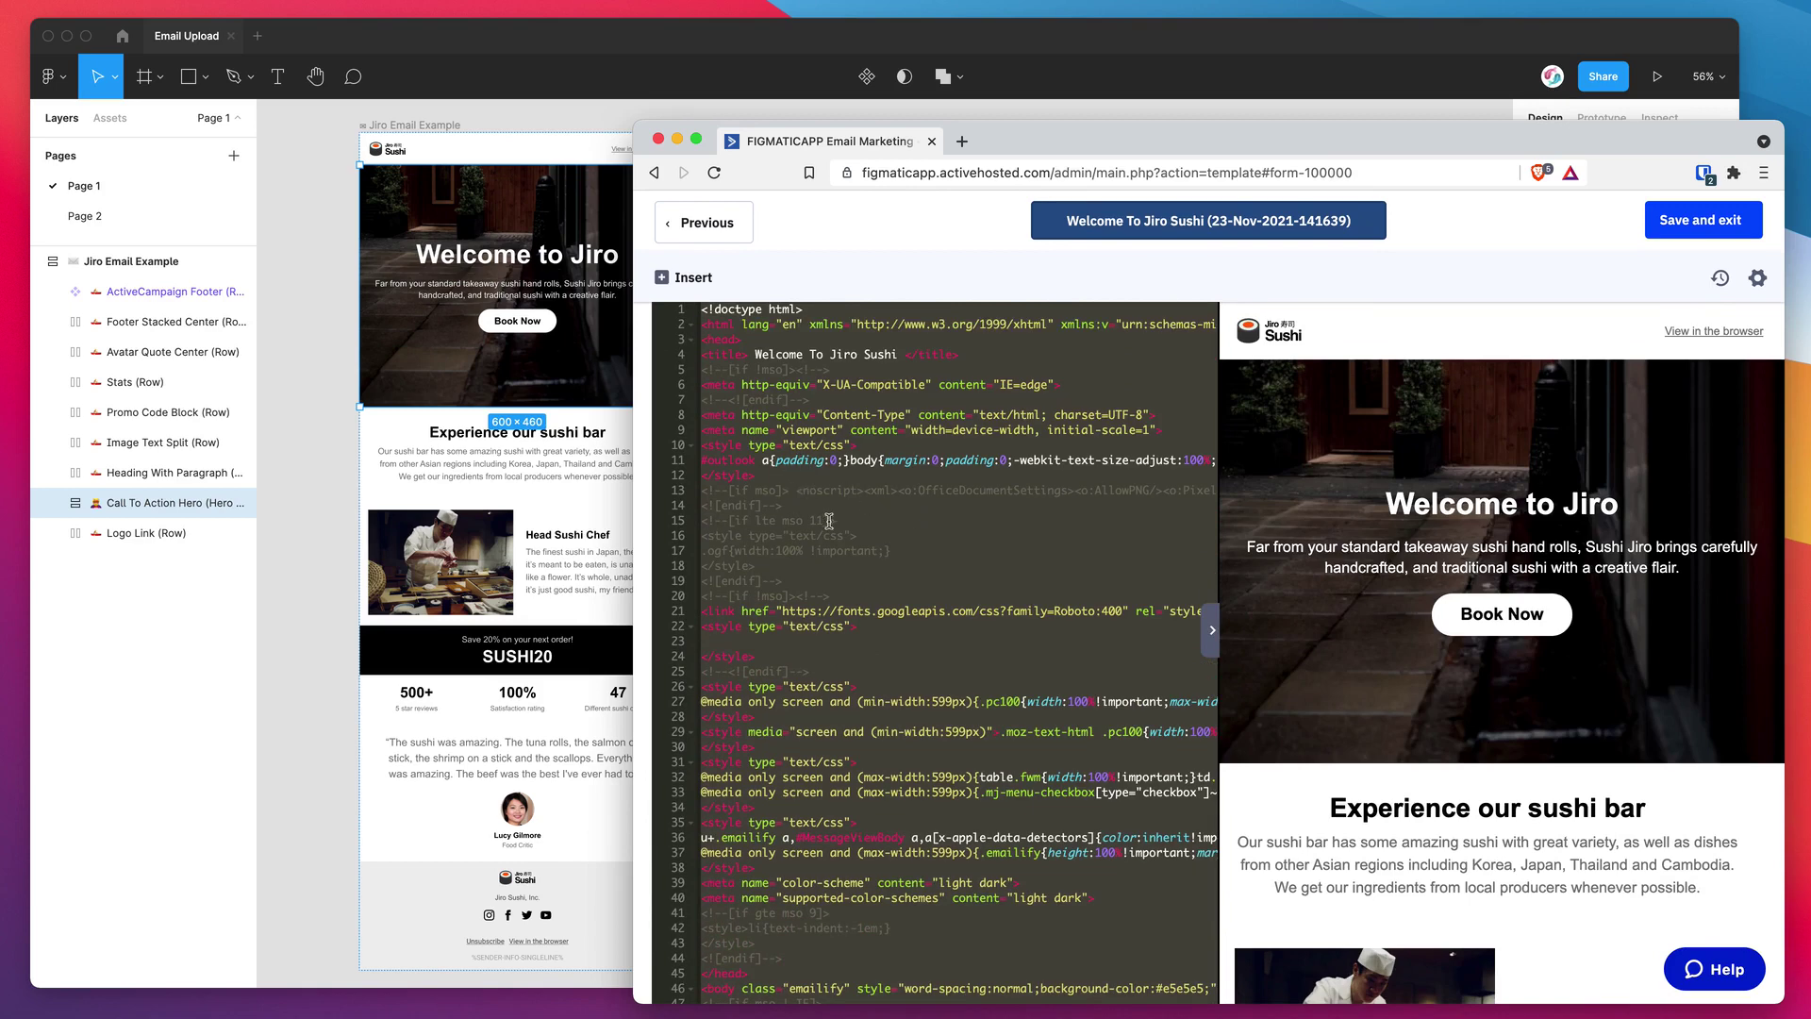
scroll(829, 520, "down", 14)
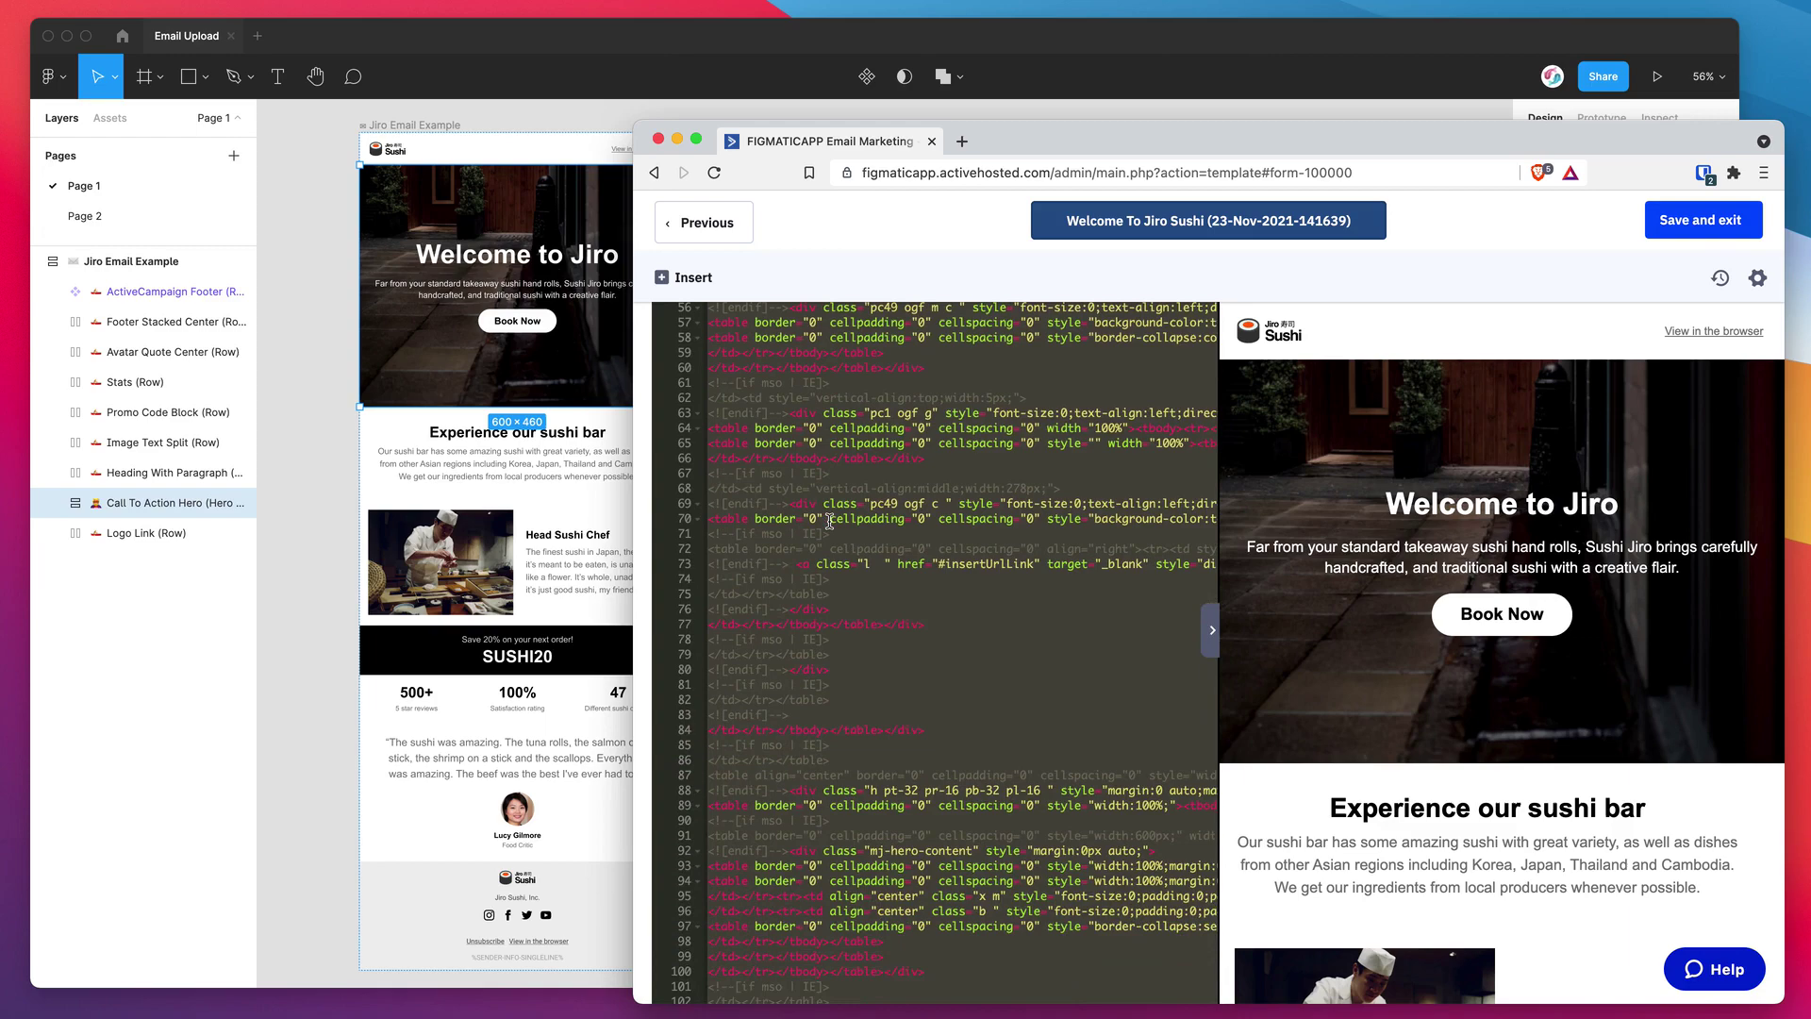
scroll(829, 521, "down", 12)
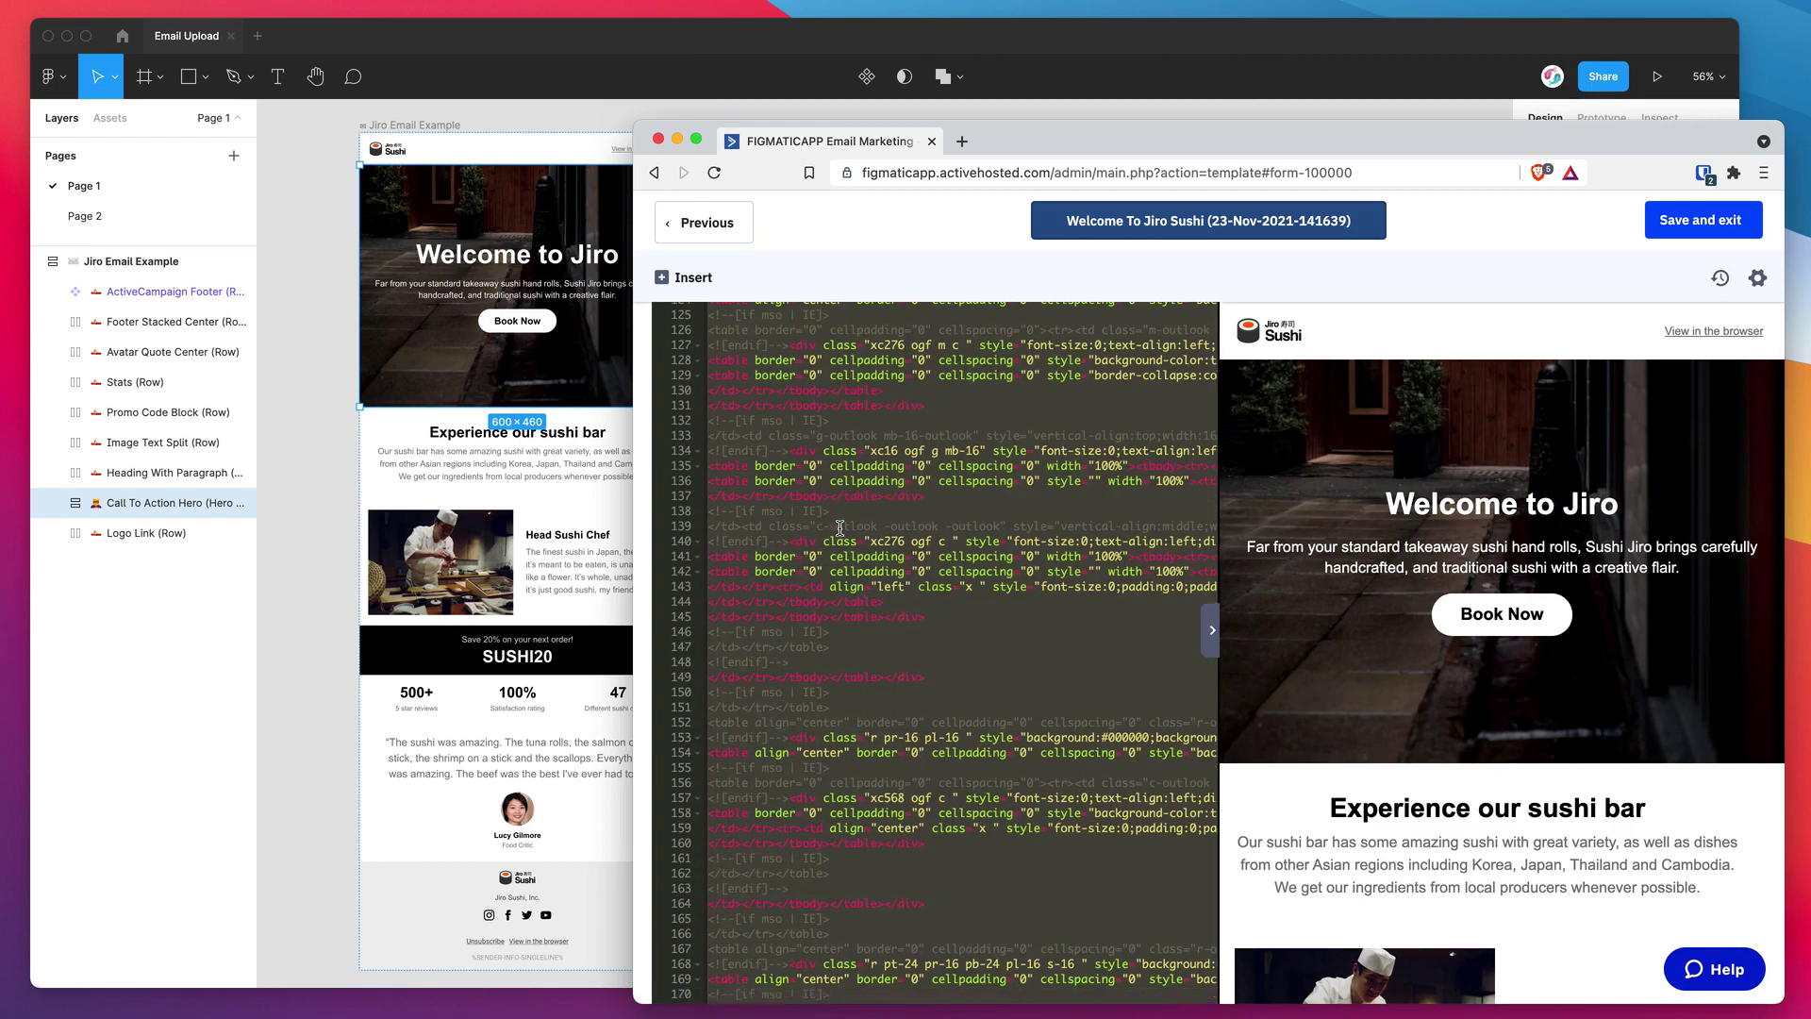
scroll(842, 528, "down", 15)
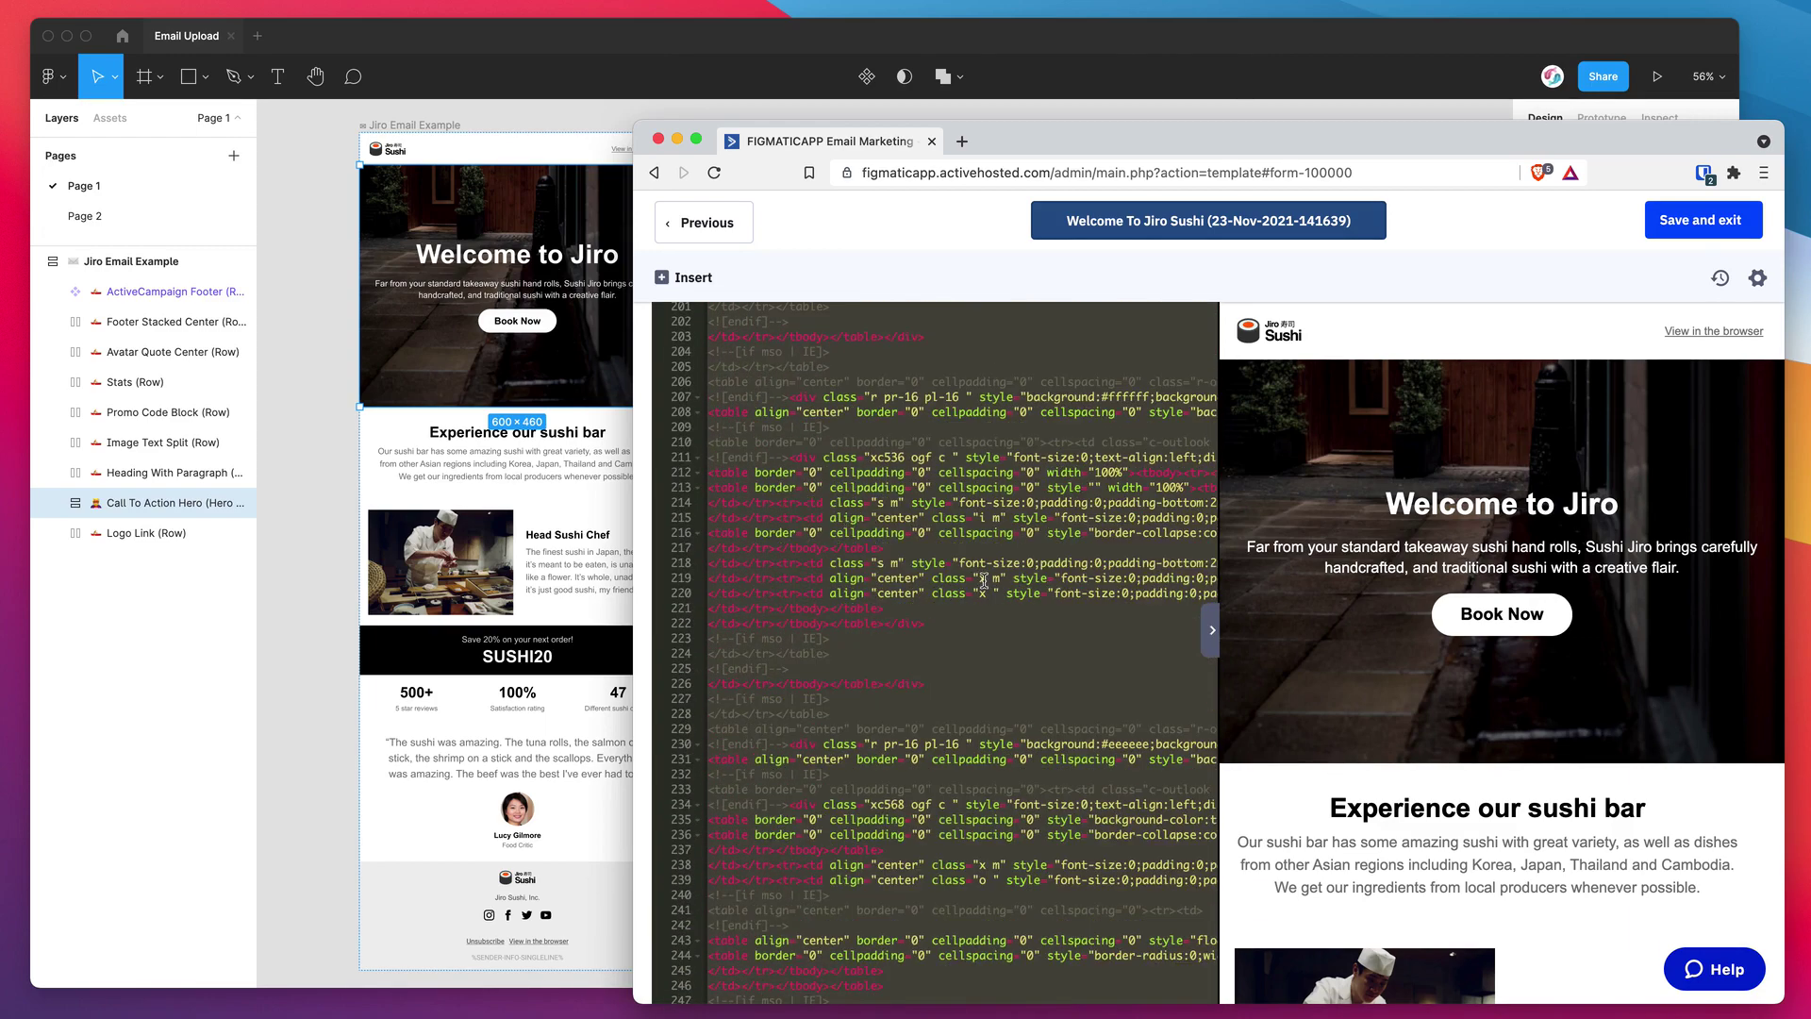
scroll(1388, 492, "down", 2)
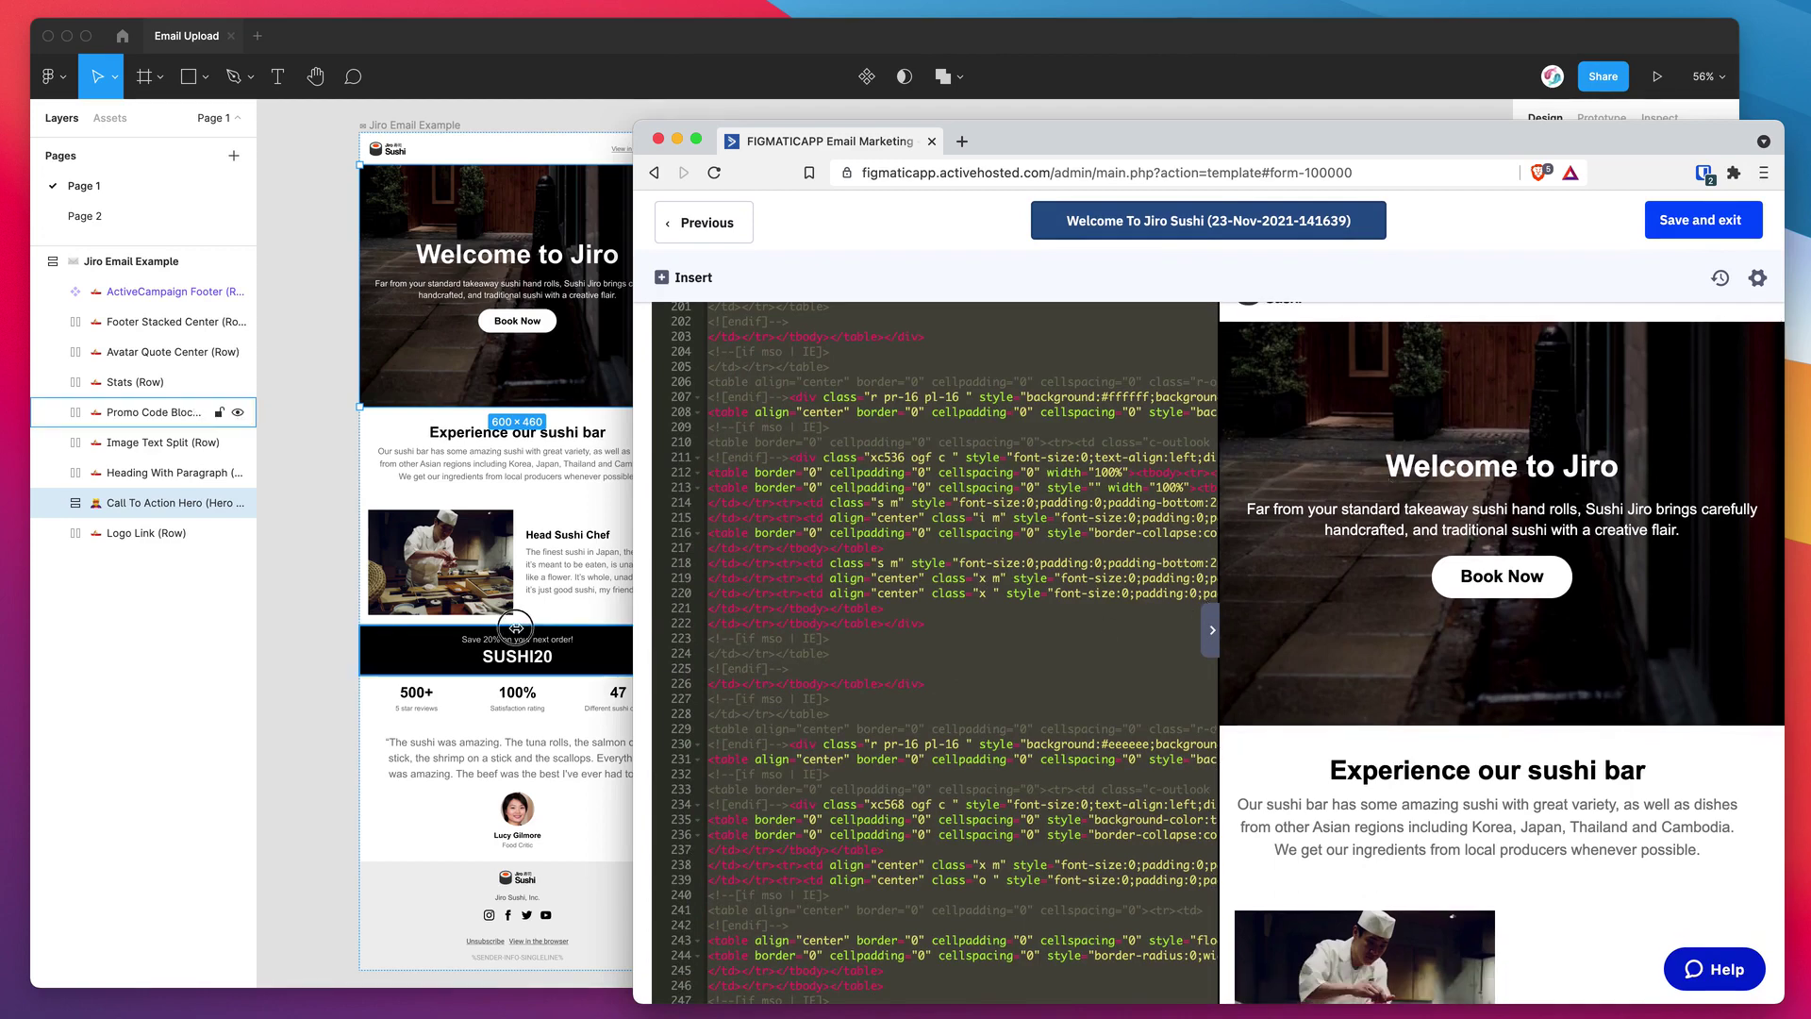
left_click_drag(632, 627, 393, 627)
scroll(1221, 575, "up", 3)
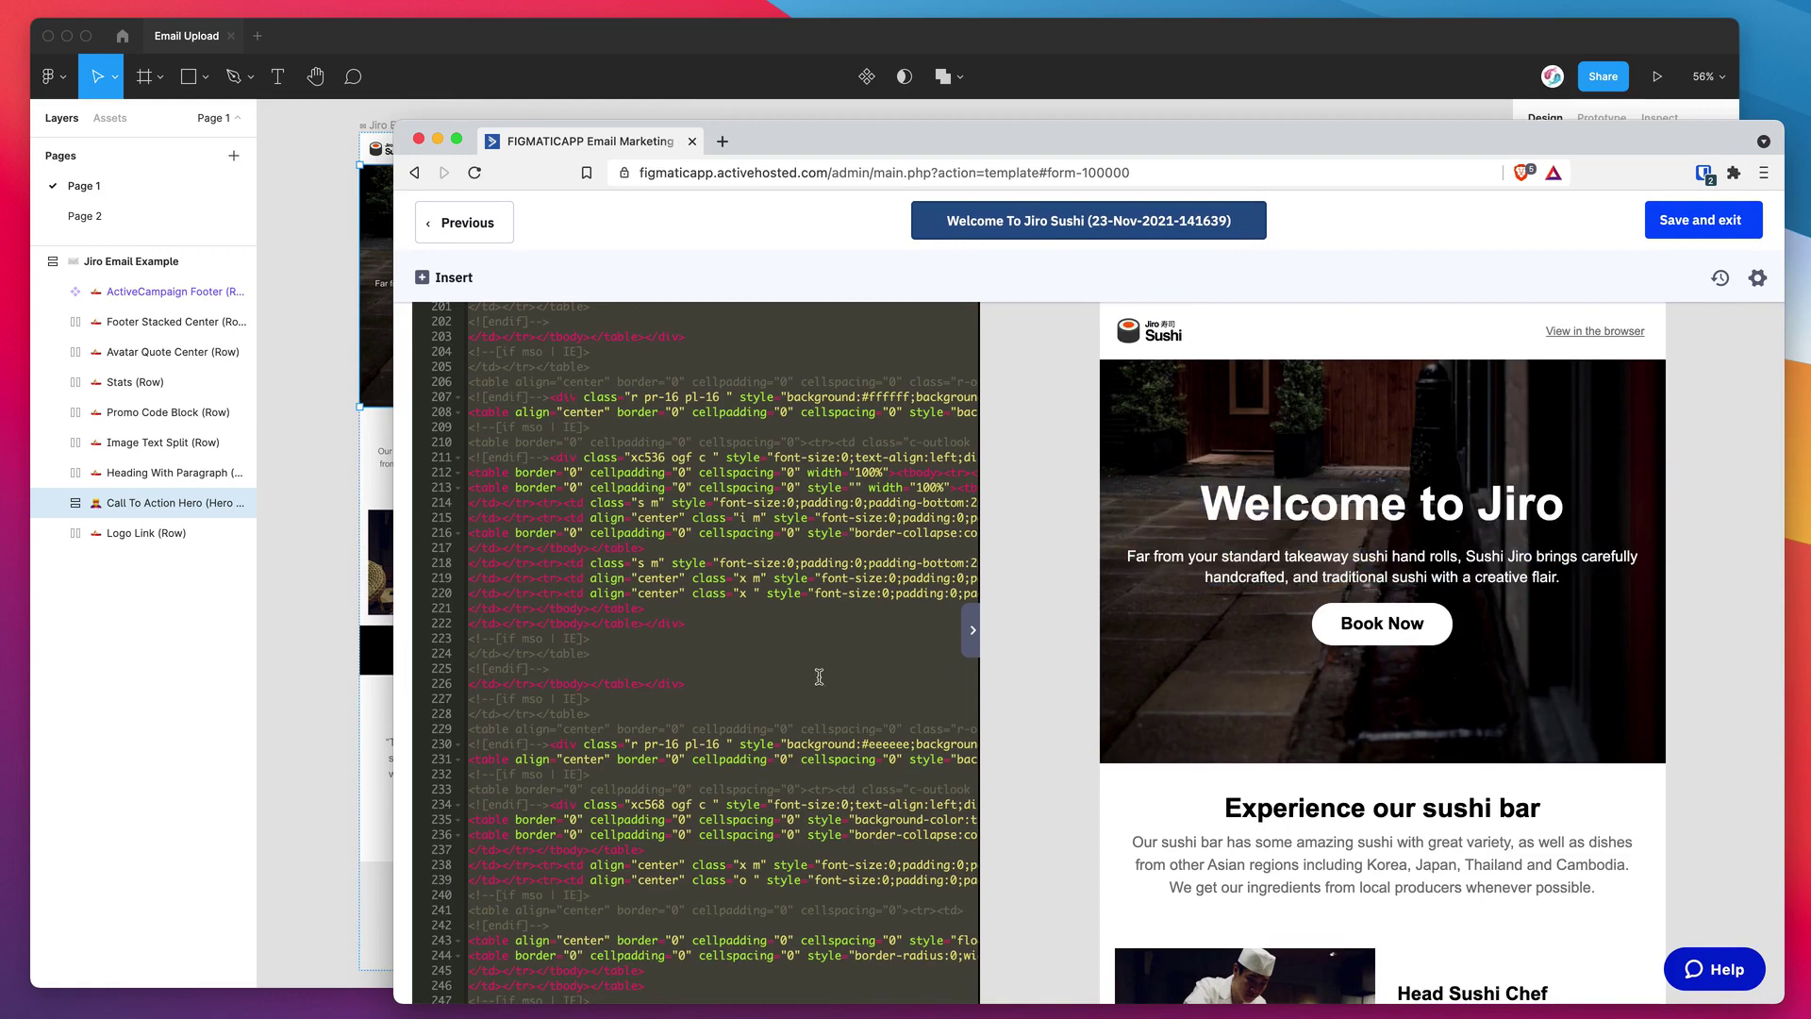
scroll(1322, 594, "down", 5)
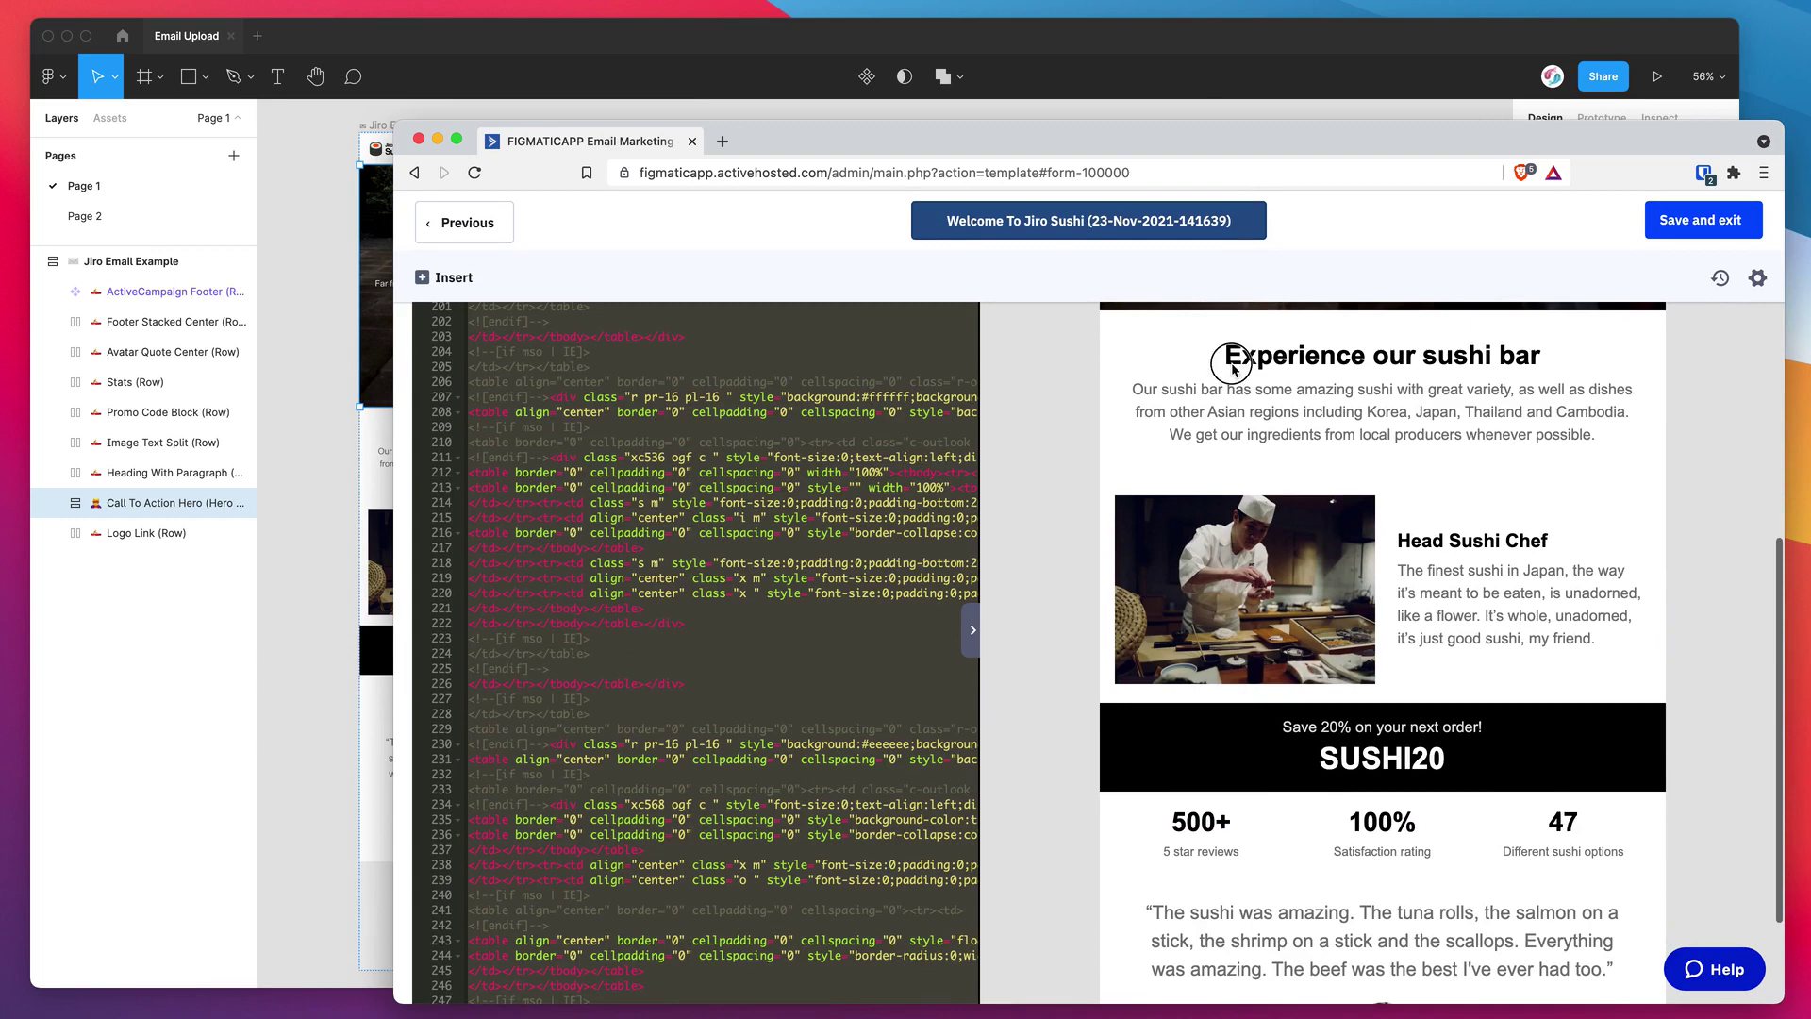
scroll(1487, 590, "down", 3)
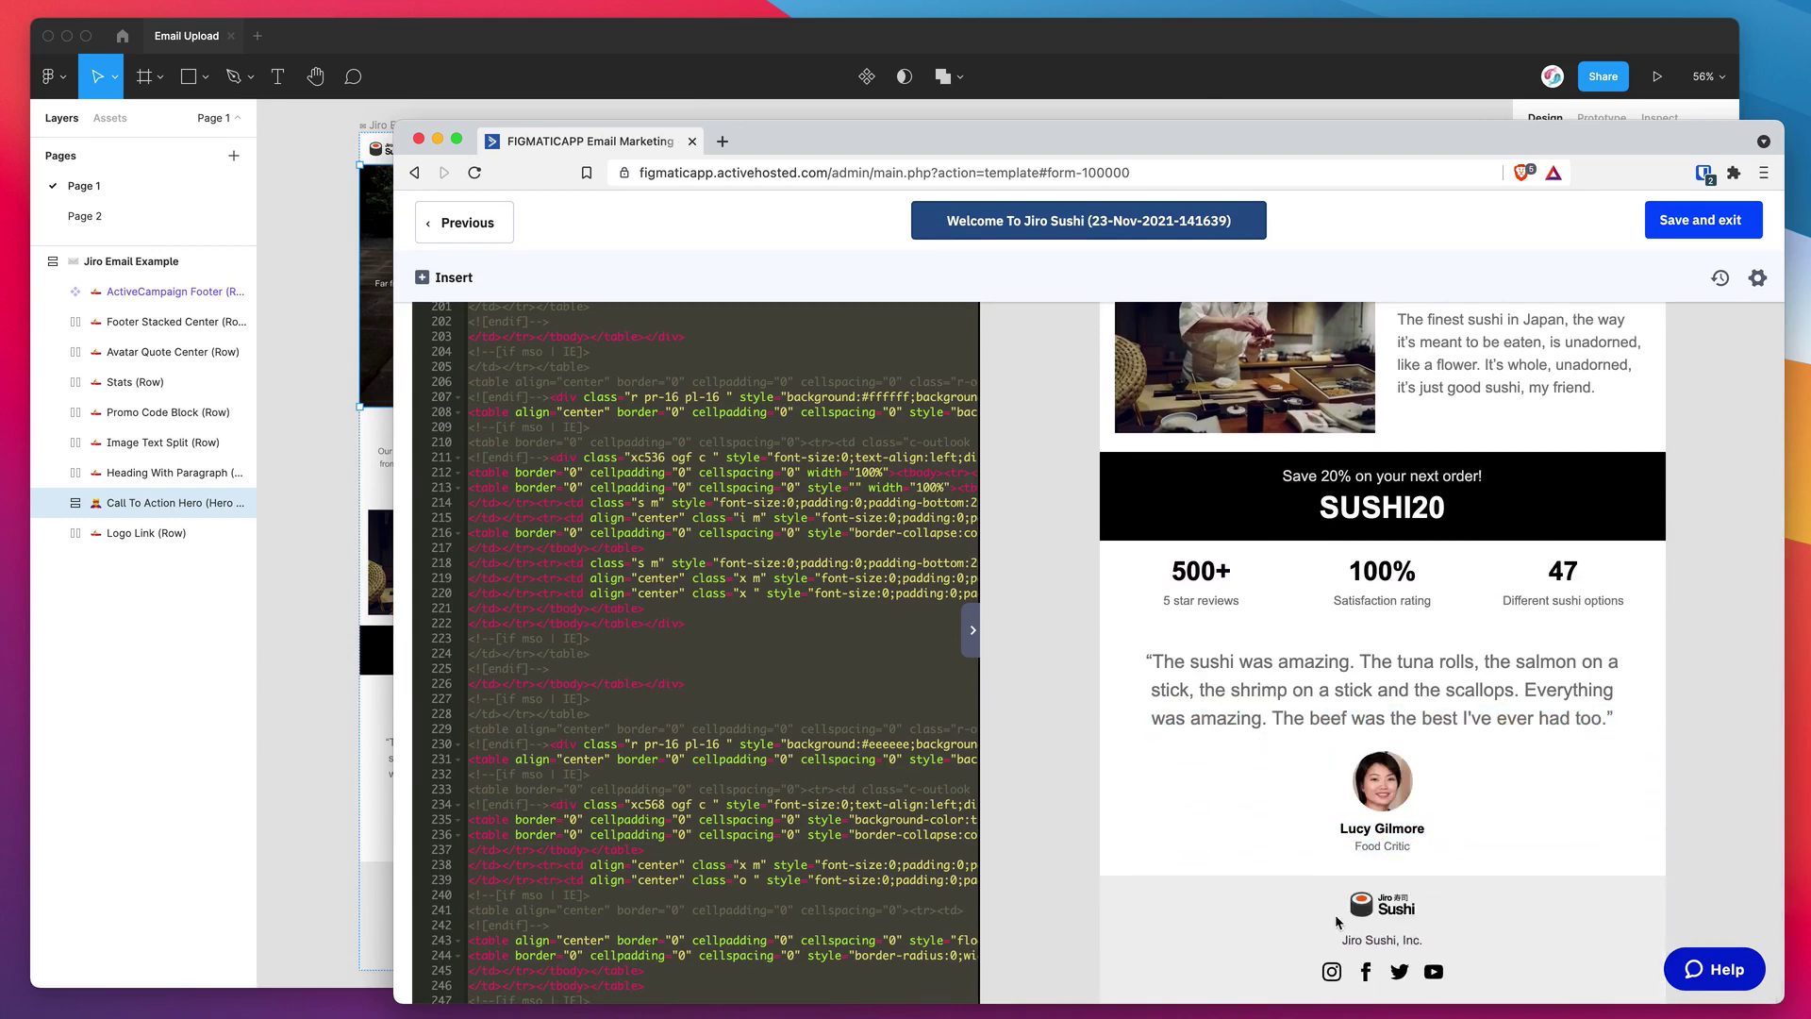
scroll(1424, 971, "up", 1)
left_click_drag(1458, 726, 1111, 658)
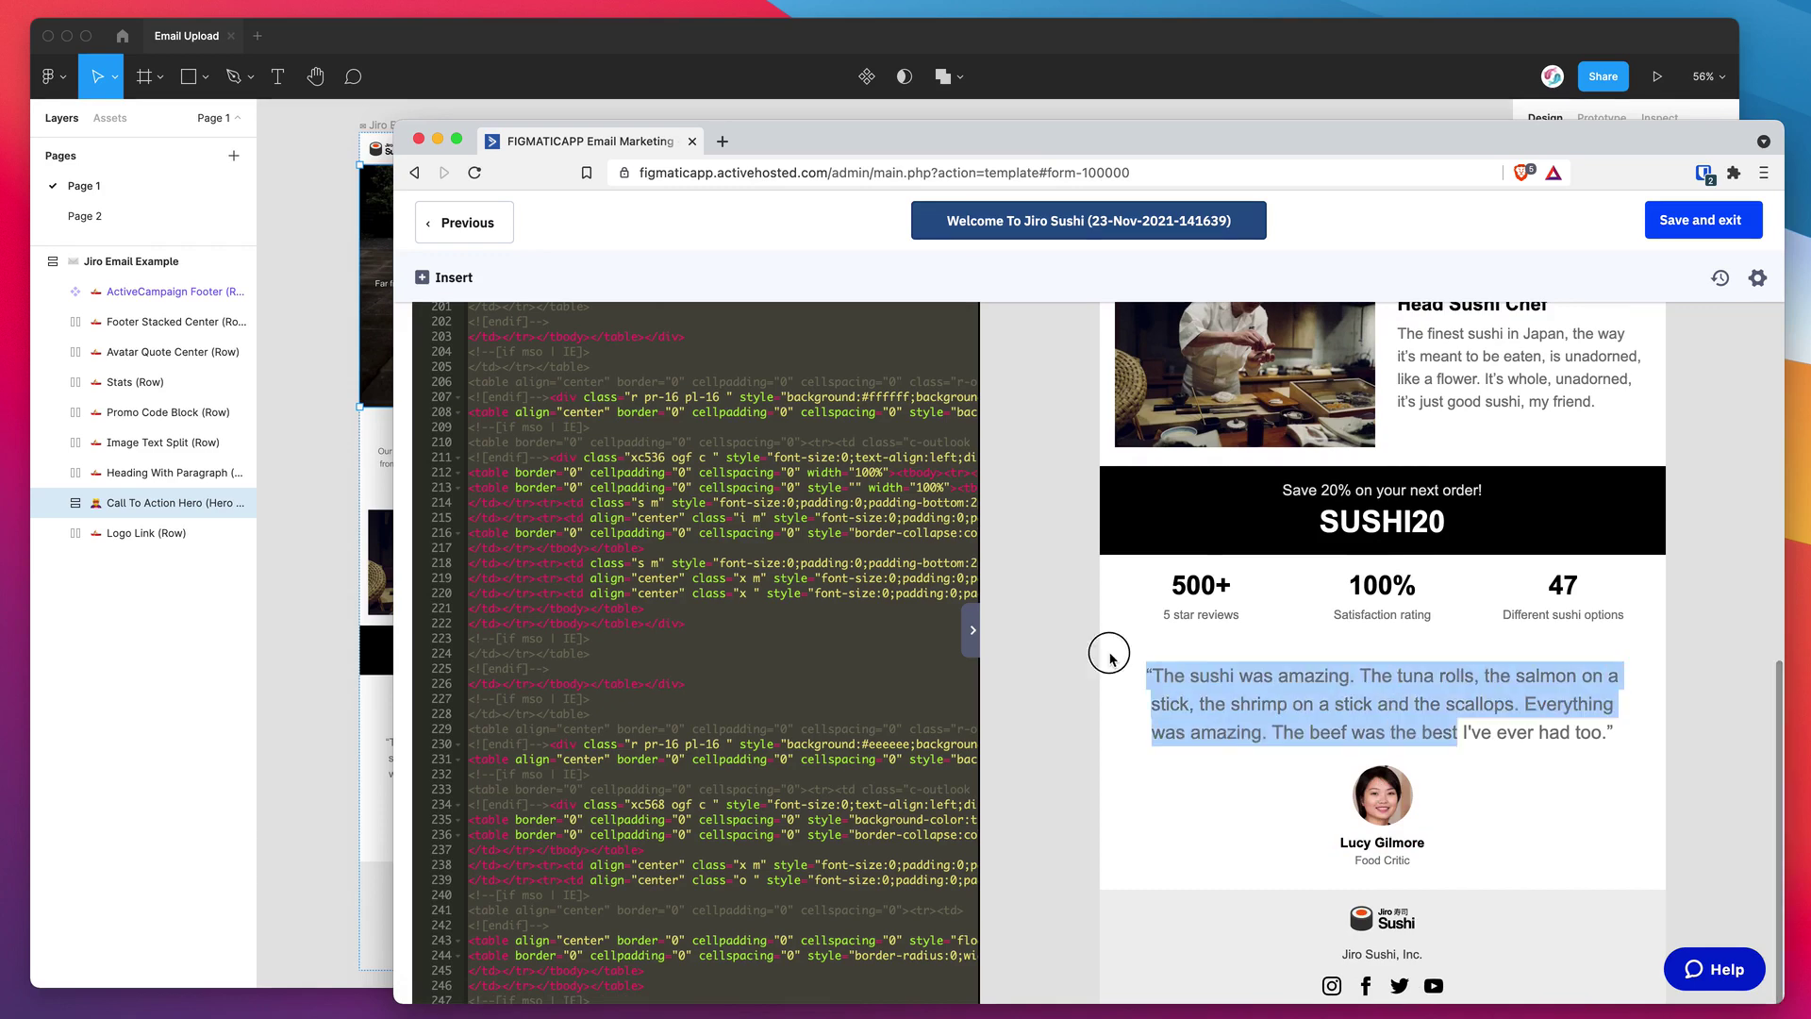
scroll(1111, 657, "up", 10)
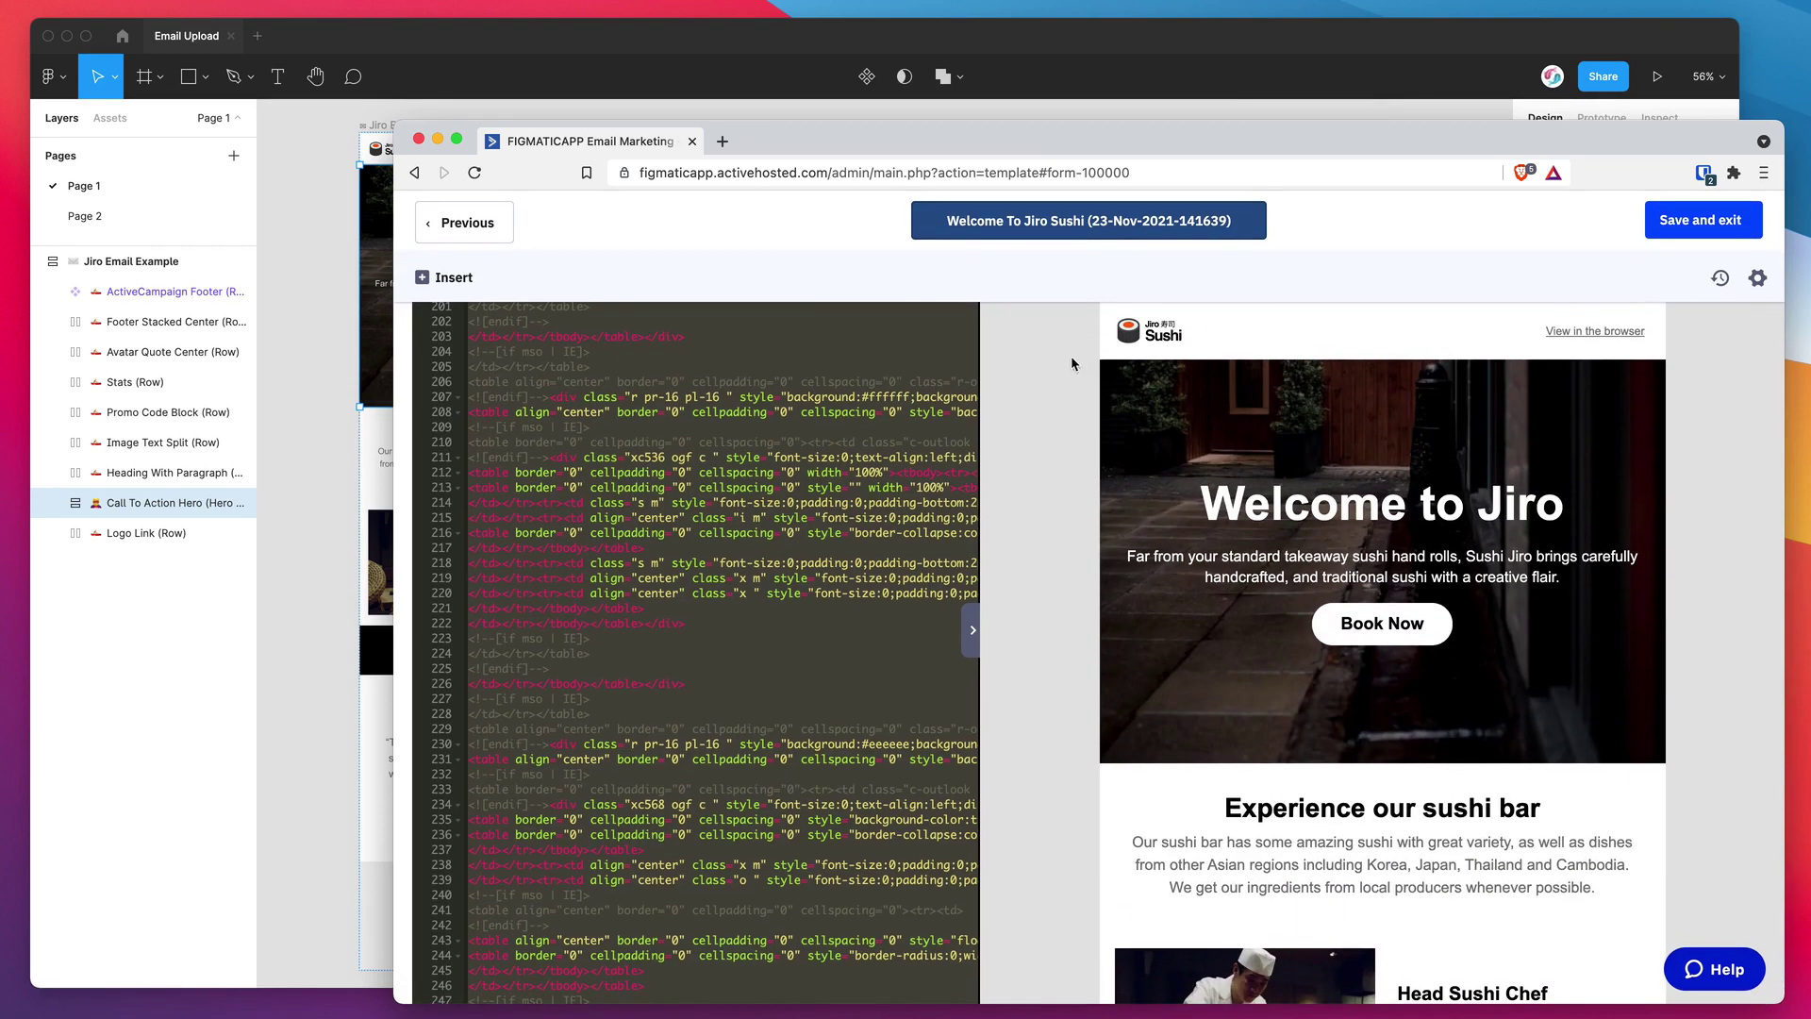
scroll(638, 557, "down", 10)
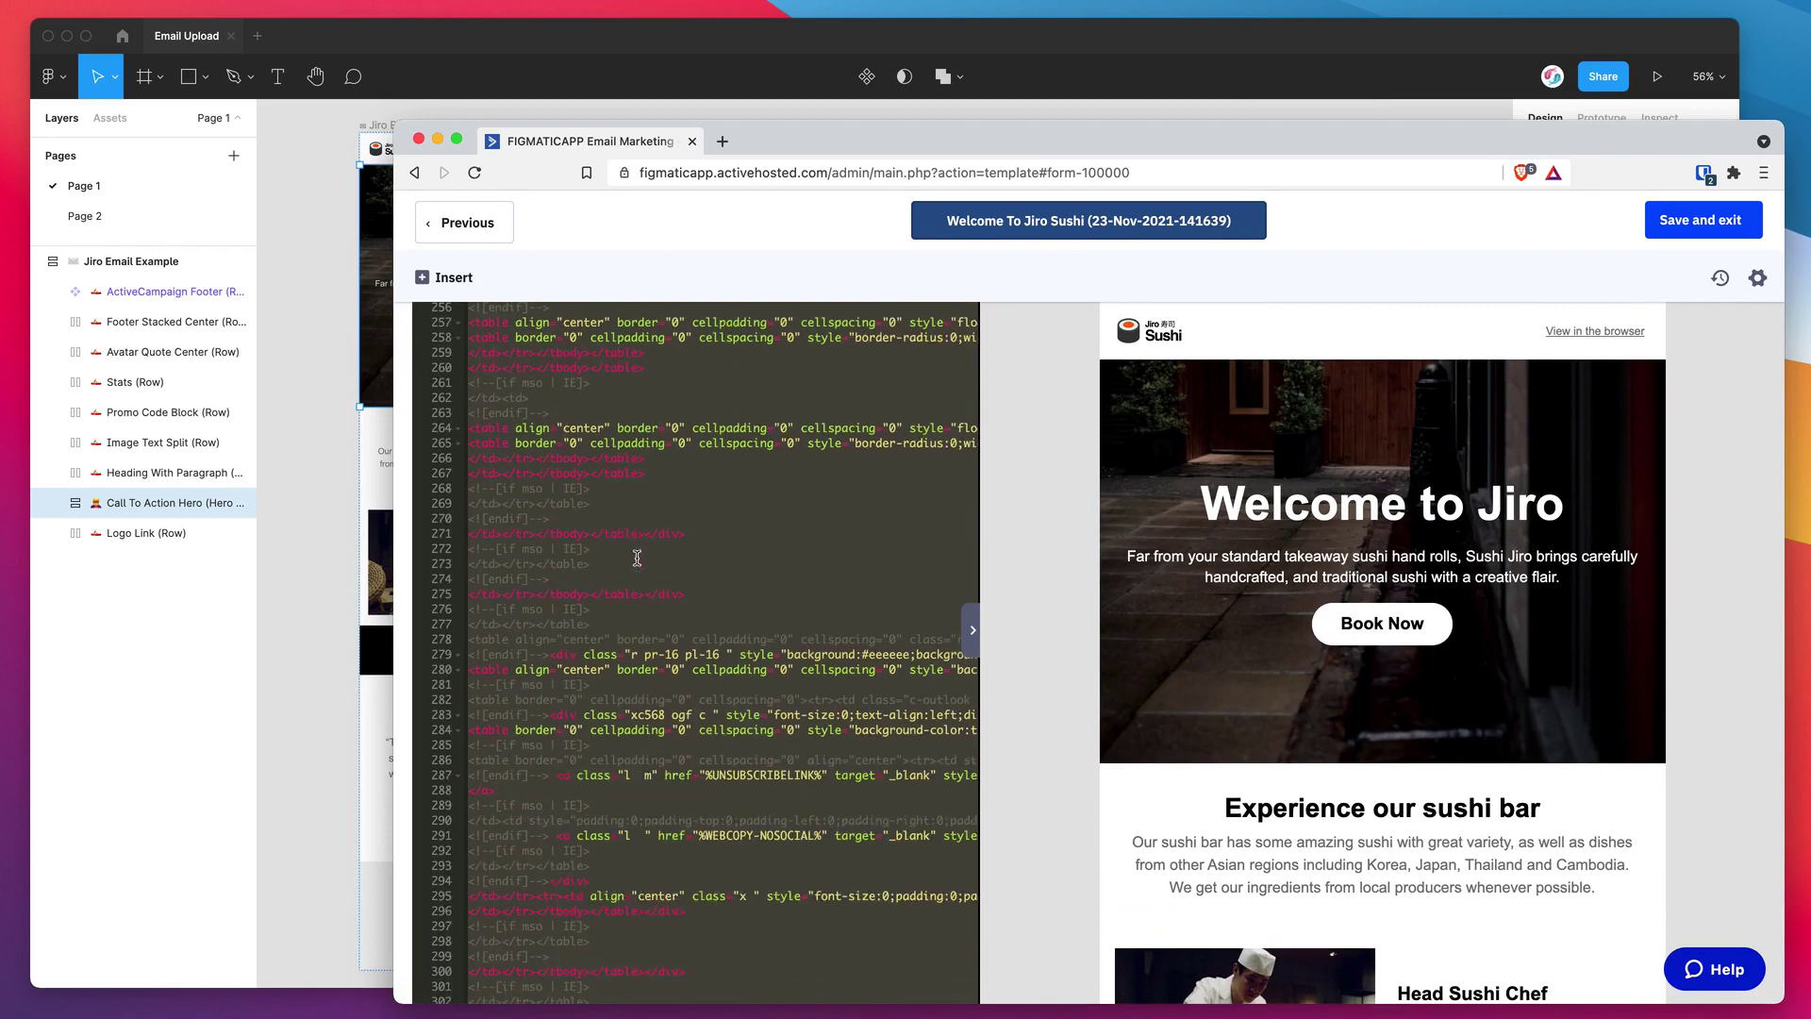
scroll(692, 594, "down", 1)
left_click(692, 589)
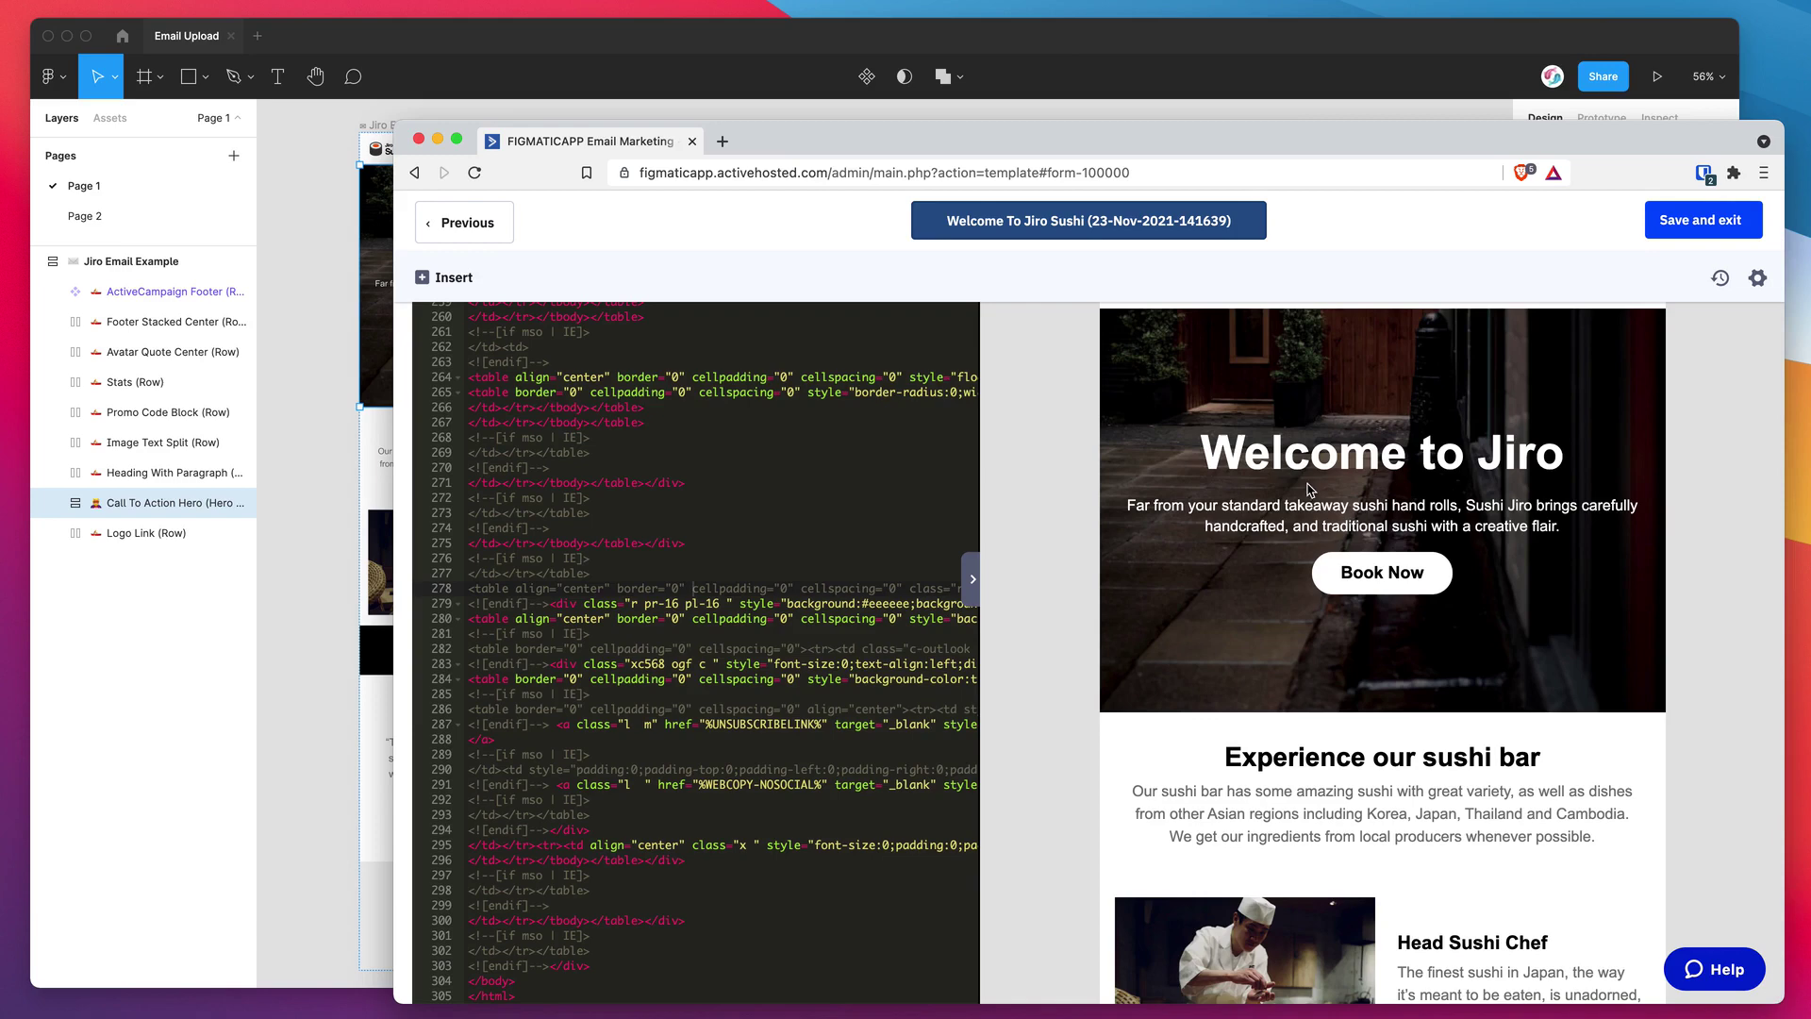
scroll(1309, 488, "up", 1)
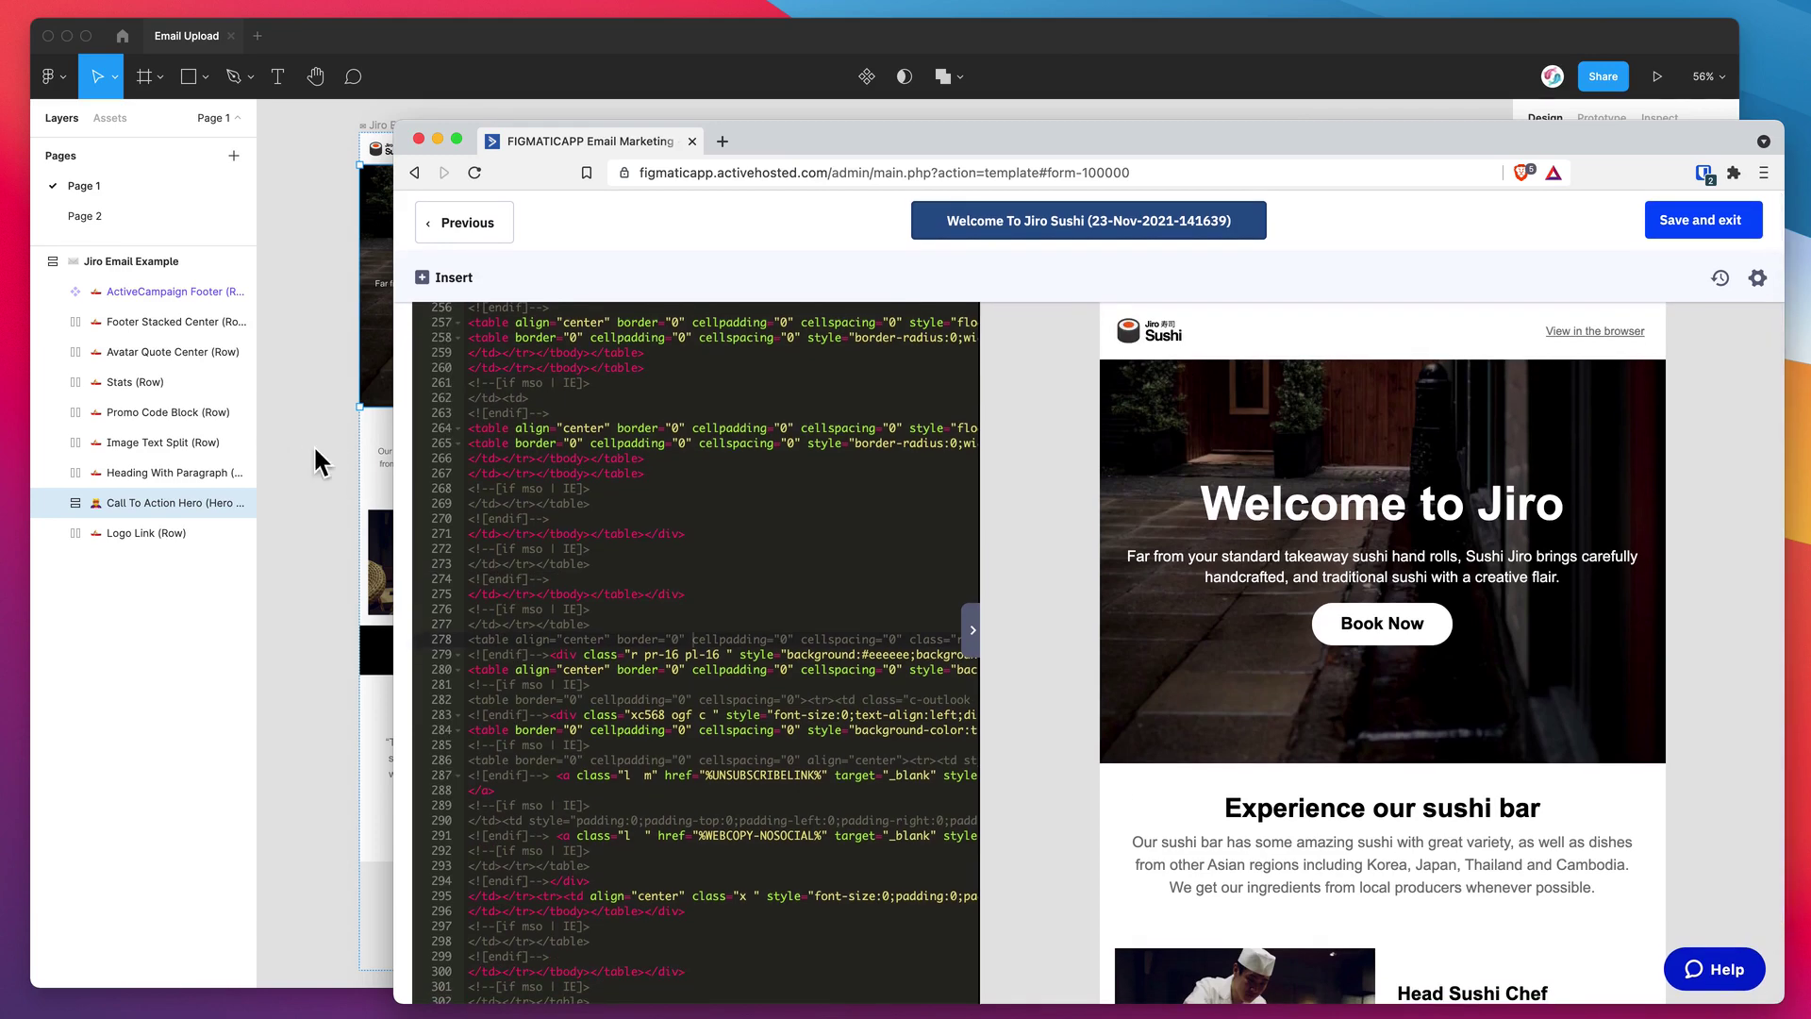
- Exit the template editor with Previous and bring the ActiveCampaign Manage Templates page forward
left_click(316, 453)
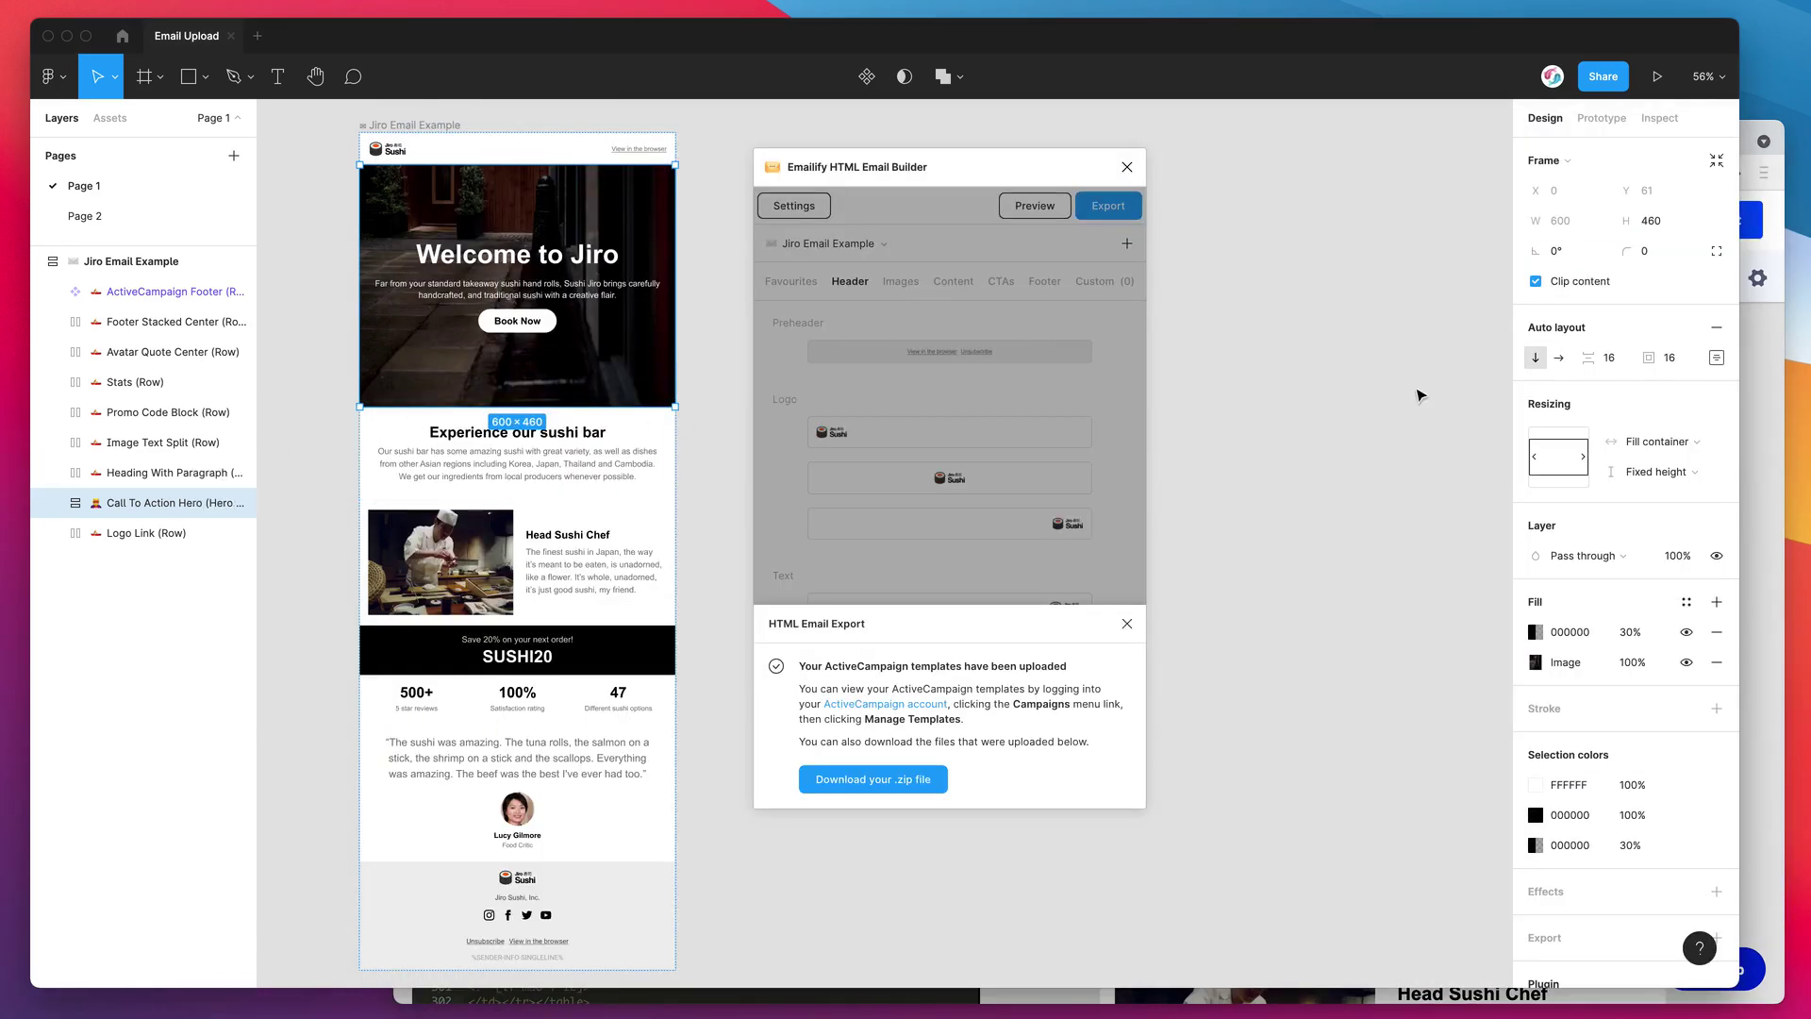
left_click(1762, 434)
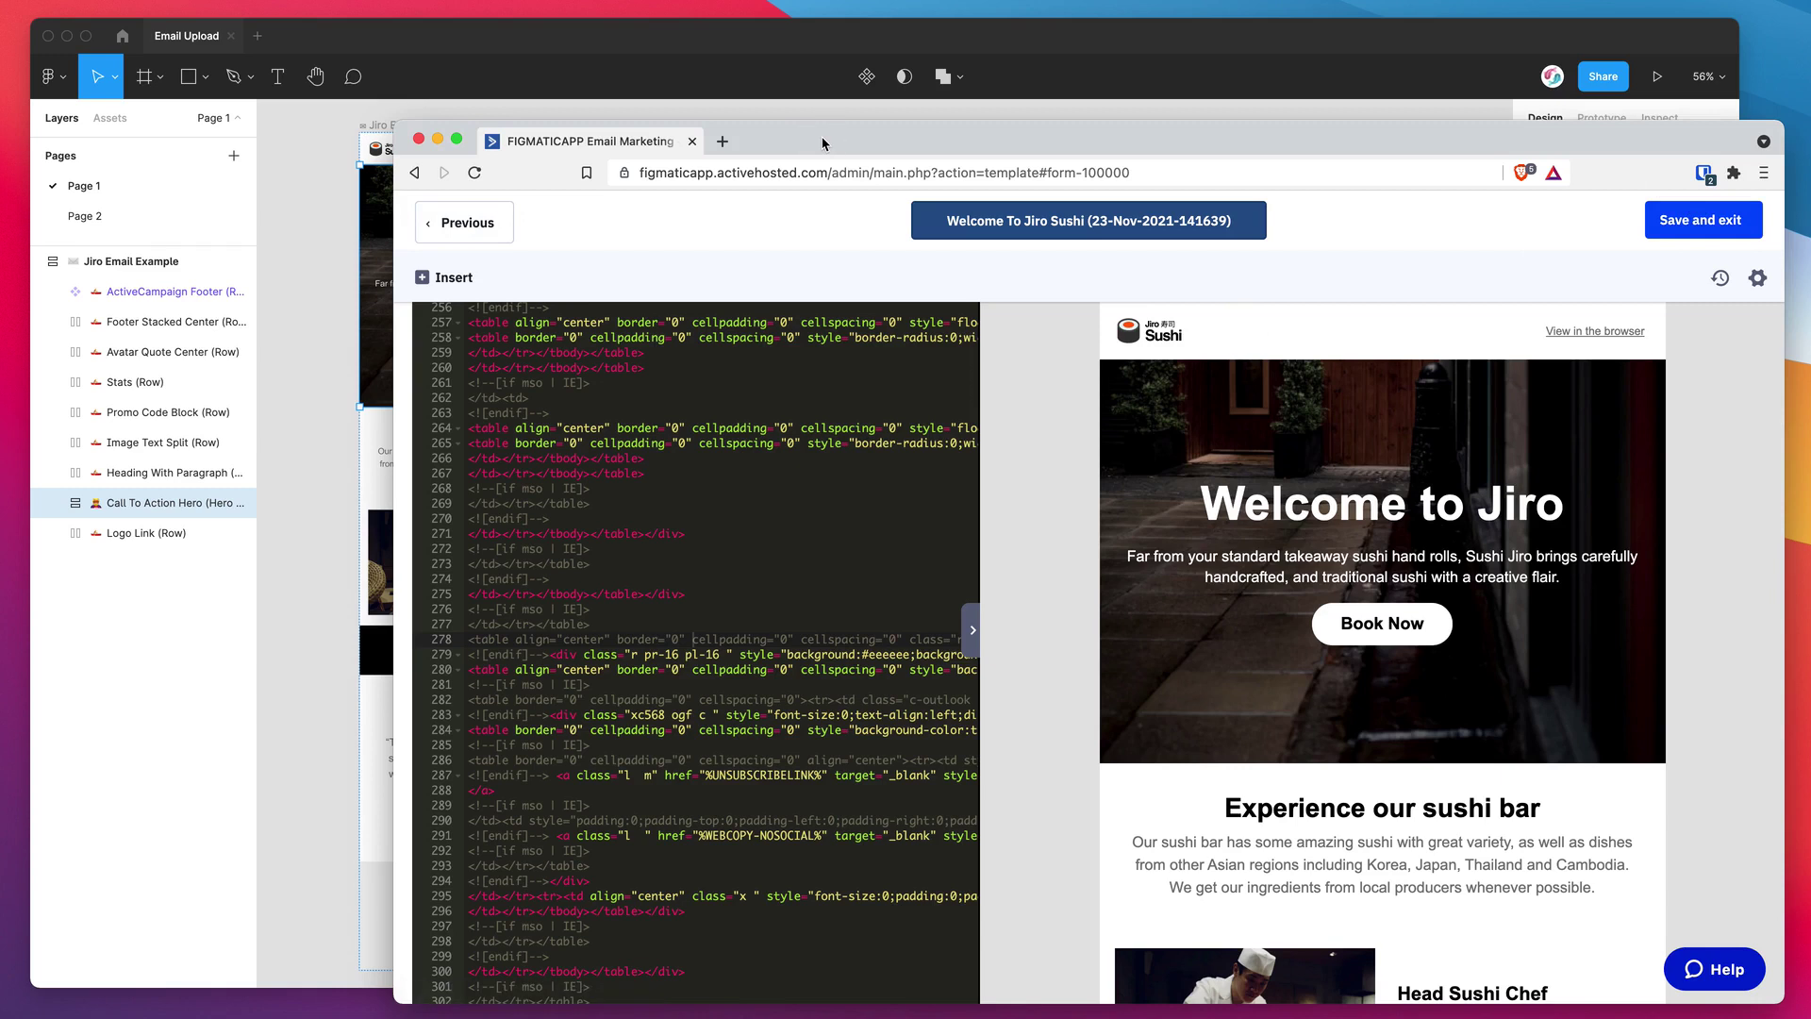
left_click(484, 226)
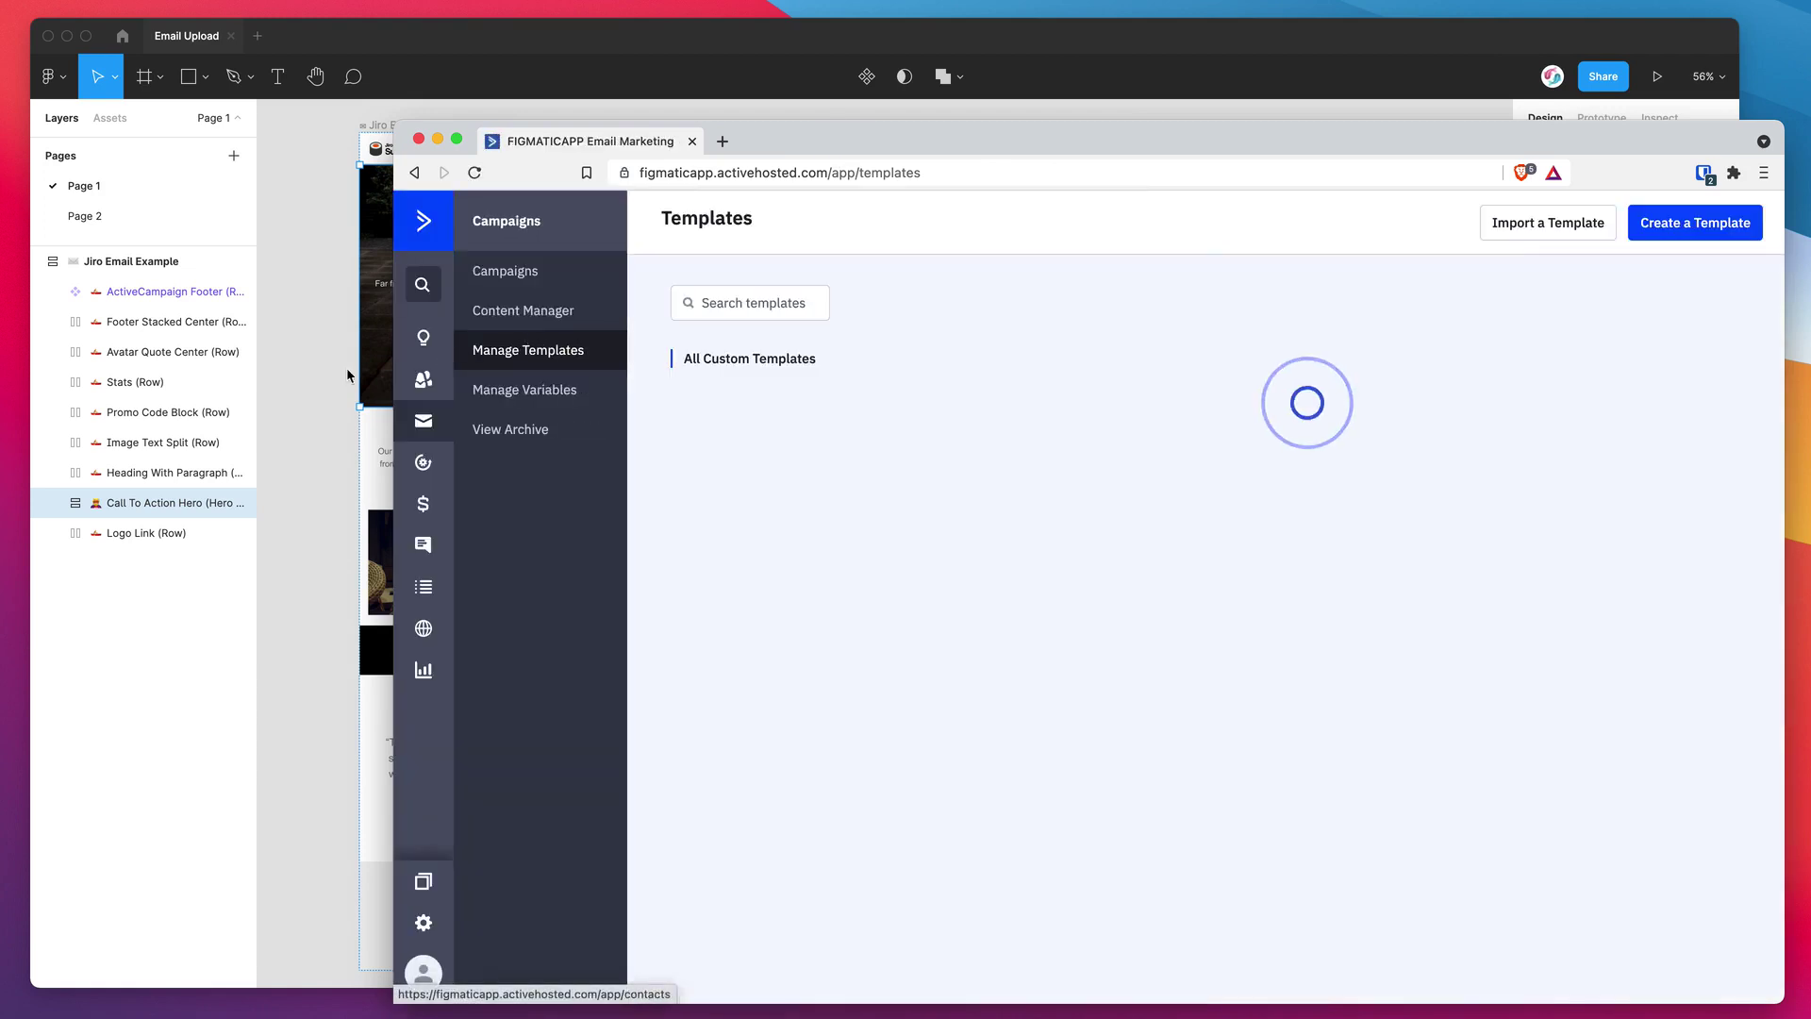
left_click(319, 371)
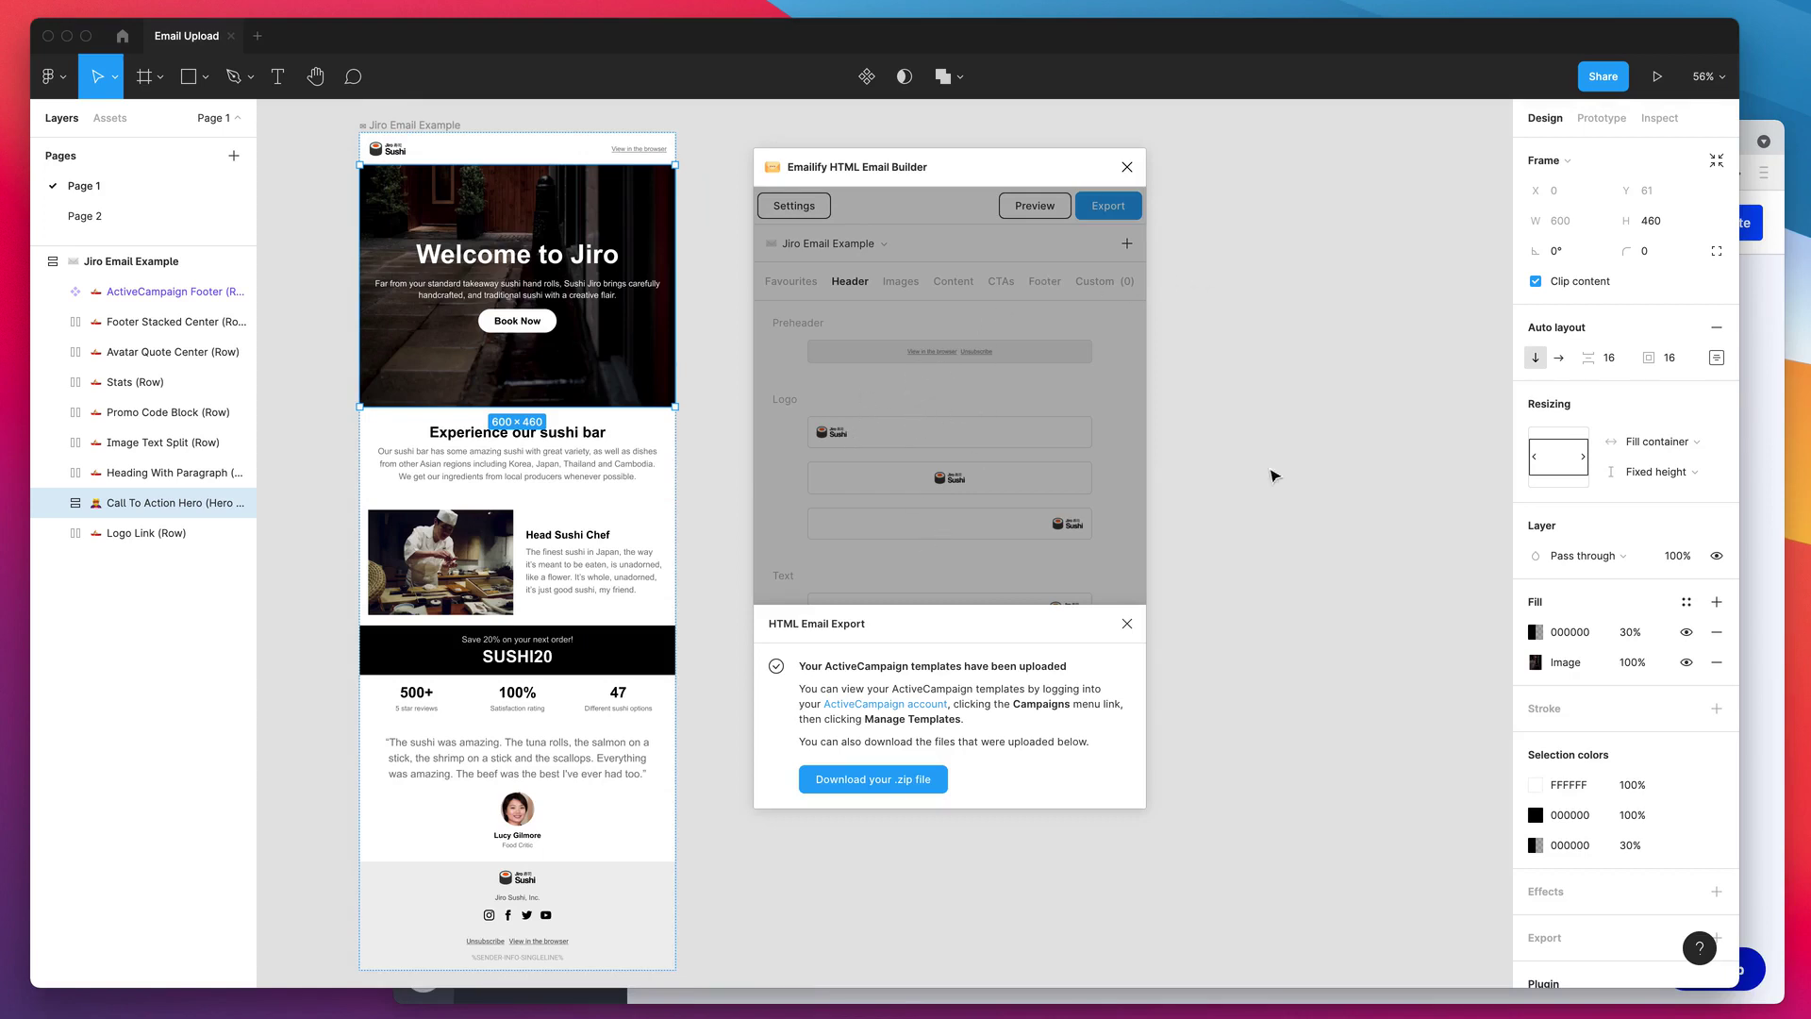
left_click(1763, 453)
mouse_move(935, 371)
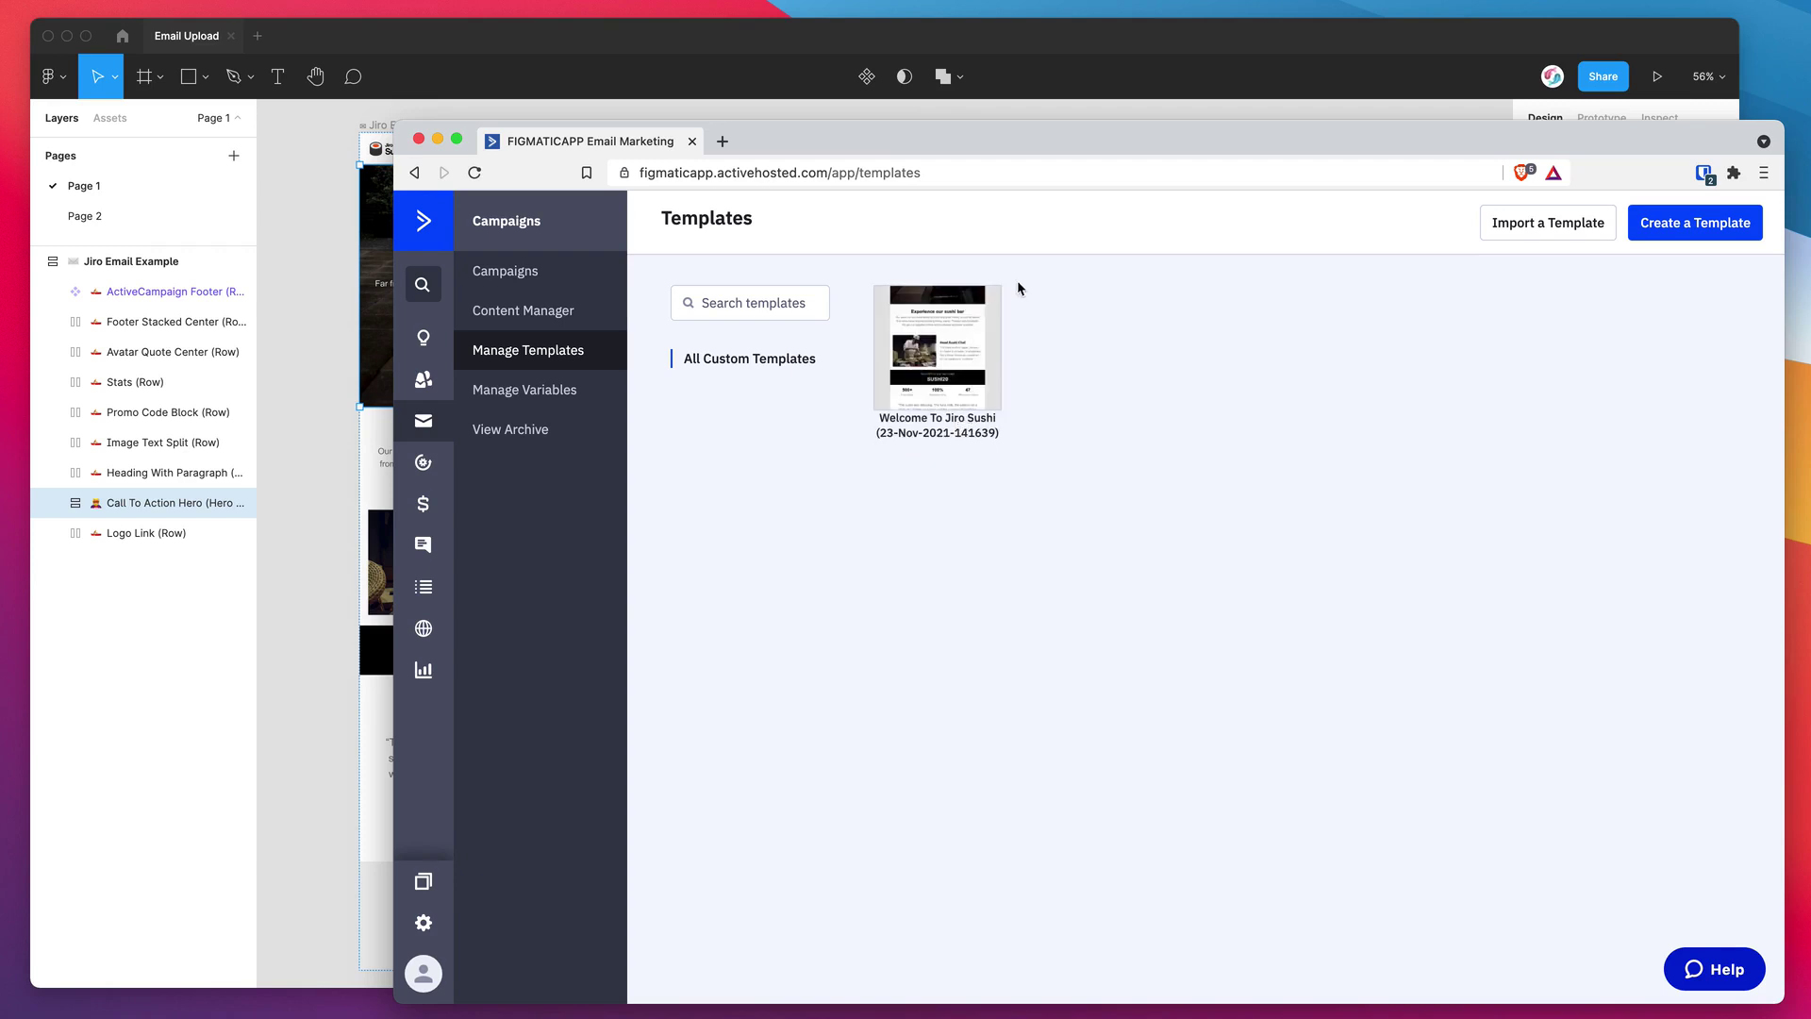
- Delete the 'Welcome To Jiro Sushi' template via its gear menu, confirm with OK, and return to Figma
left_click(986, 308)
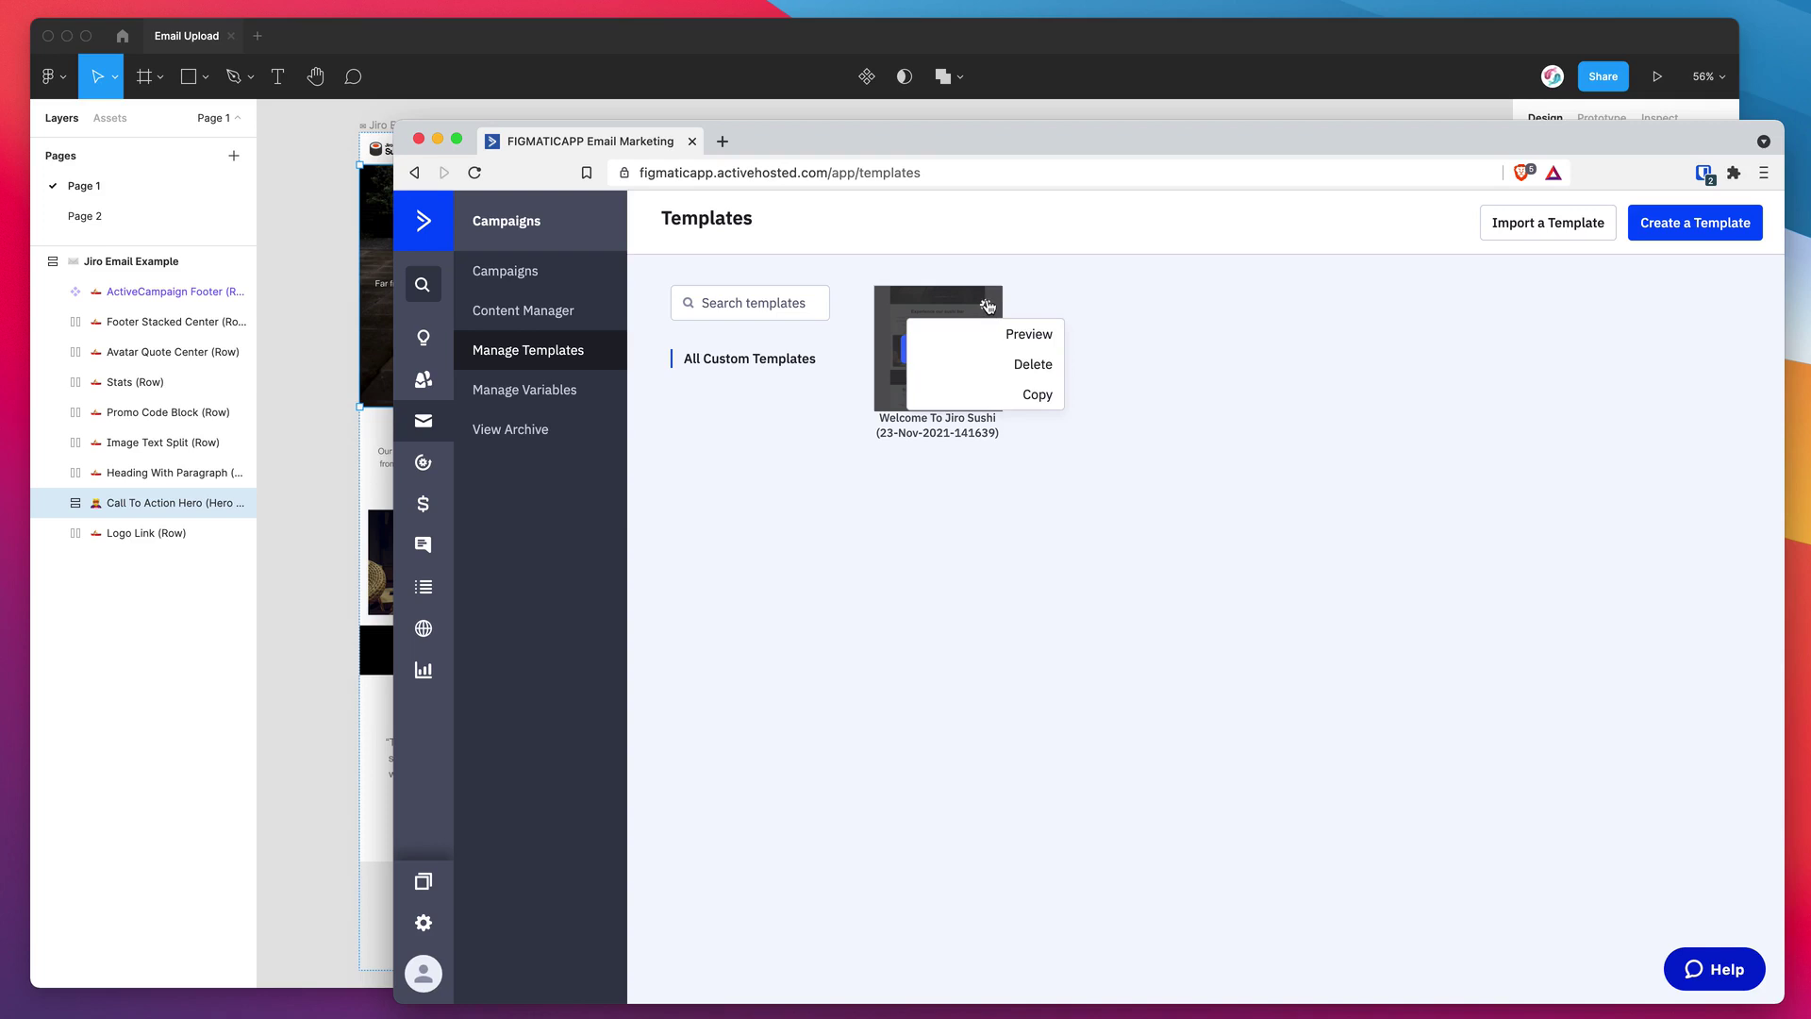
left_click(1030, 367)
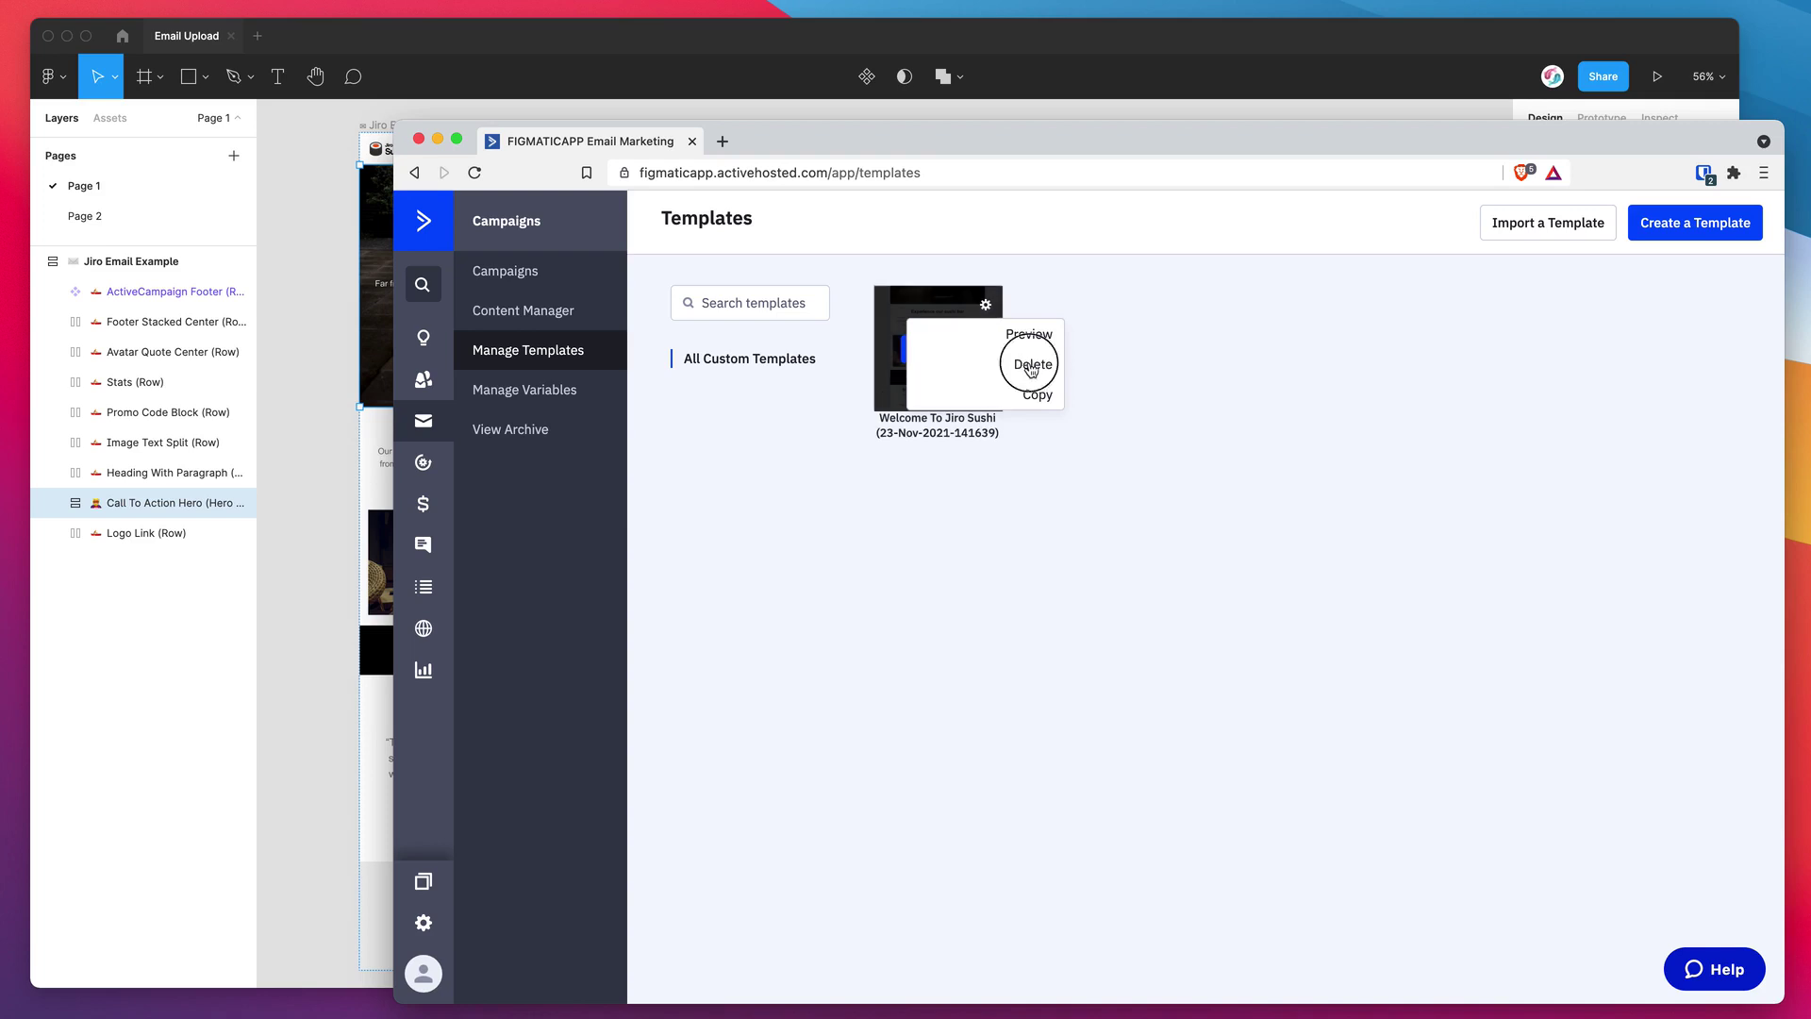
left_click(1273, 644)
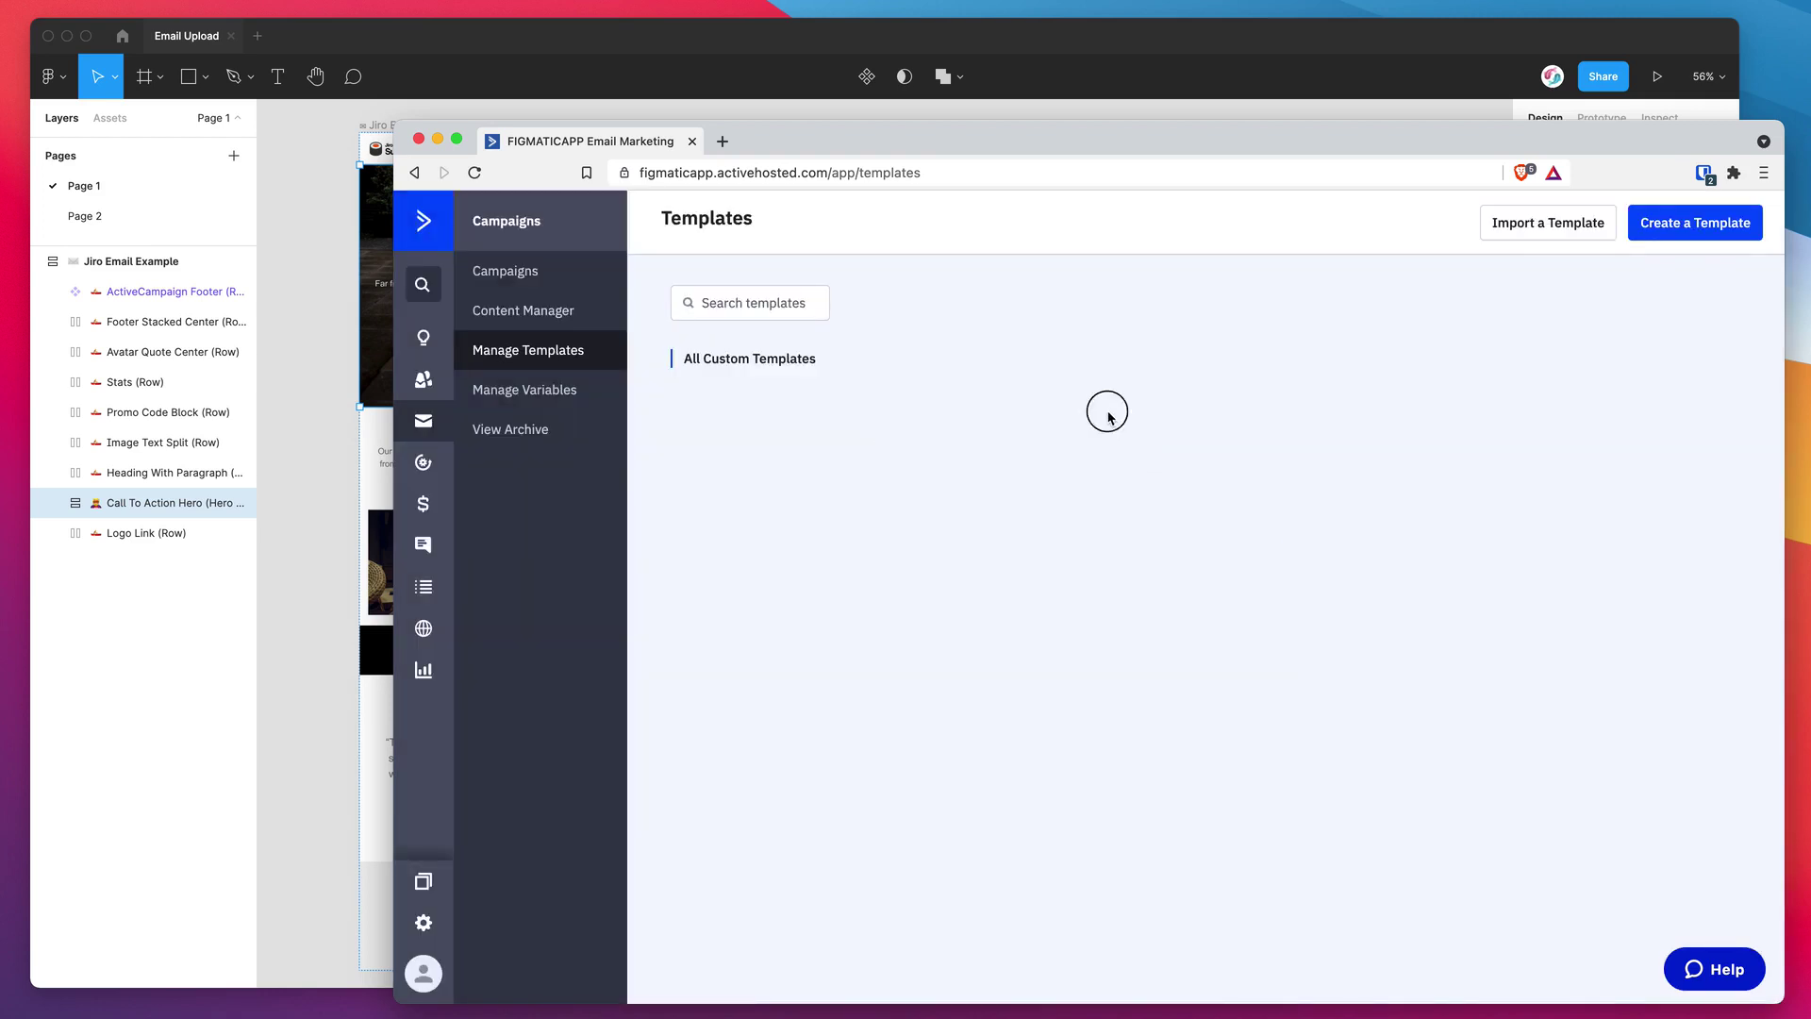
left_click(333, 433)
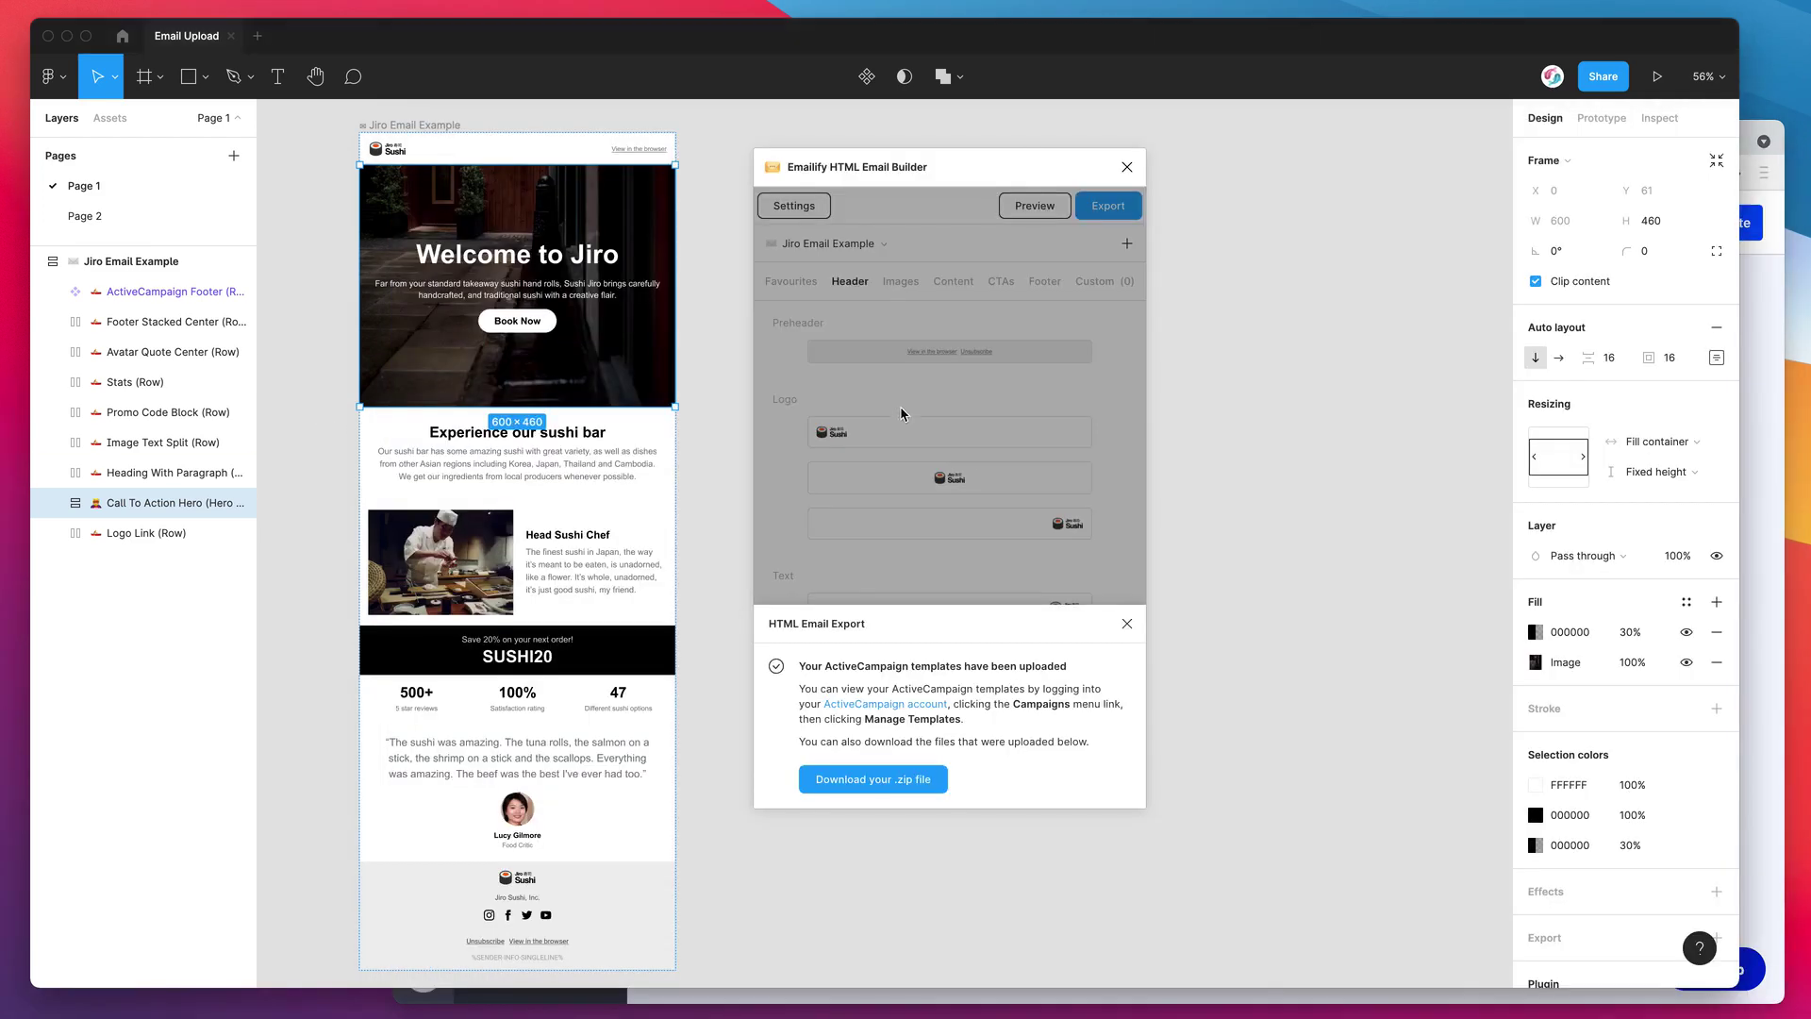
- Reopen Emailify's ActiveCampaign export settings, check the subject line, and confirm the templates list is empty
left_click(1108, 207)
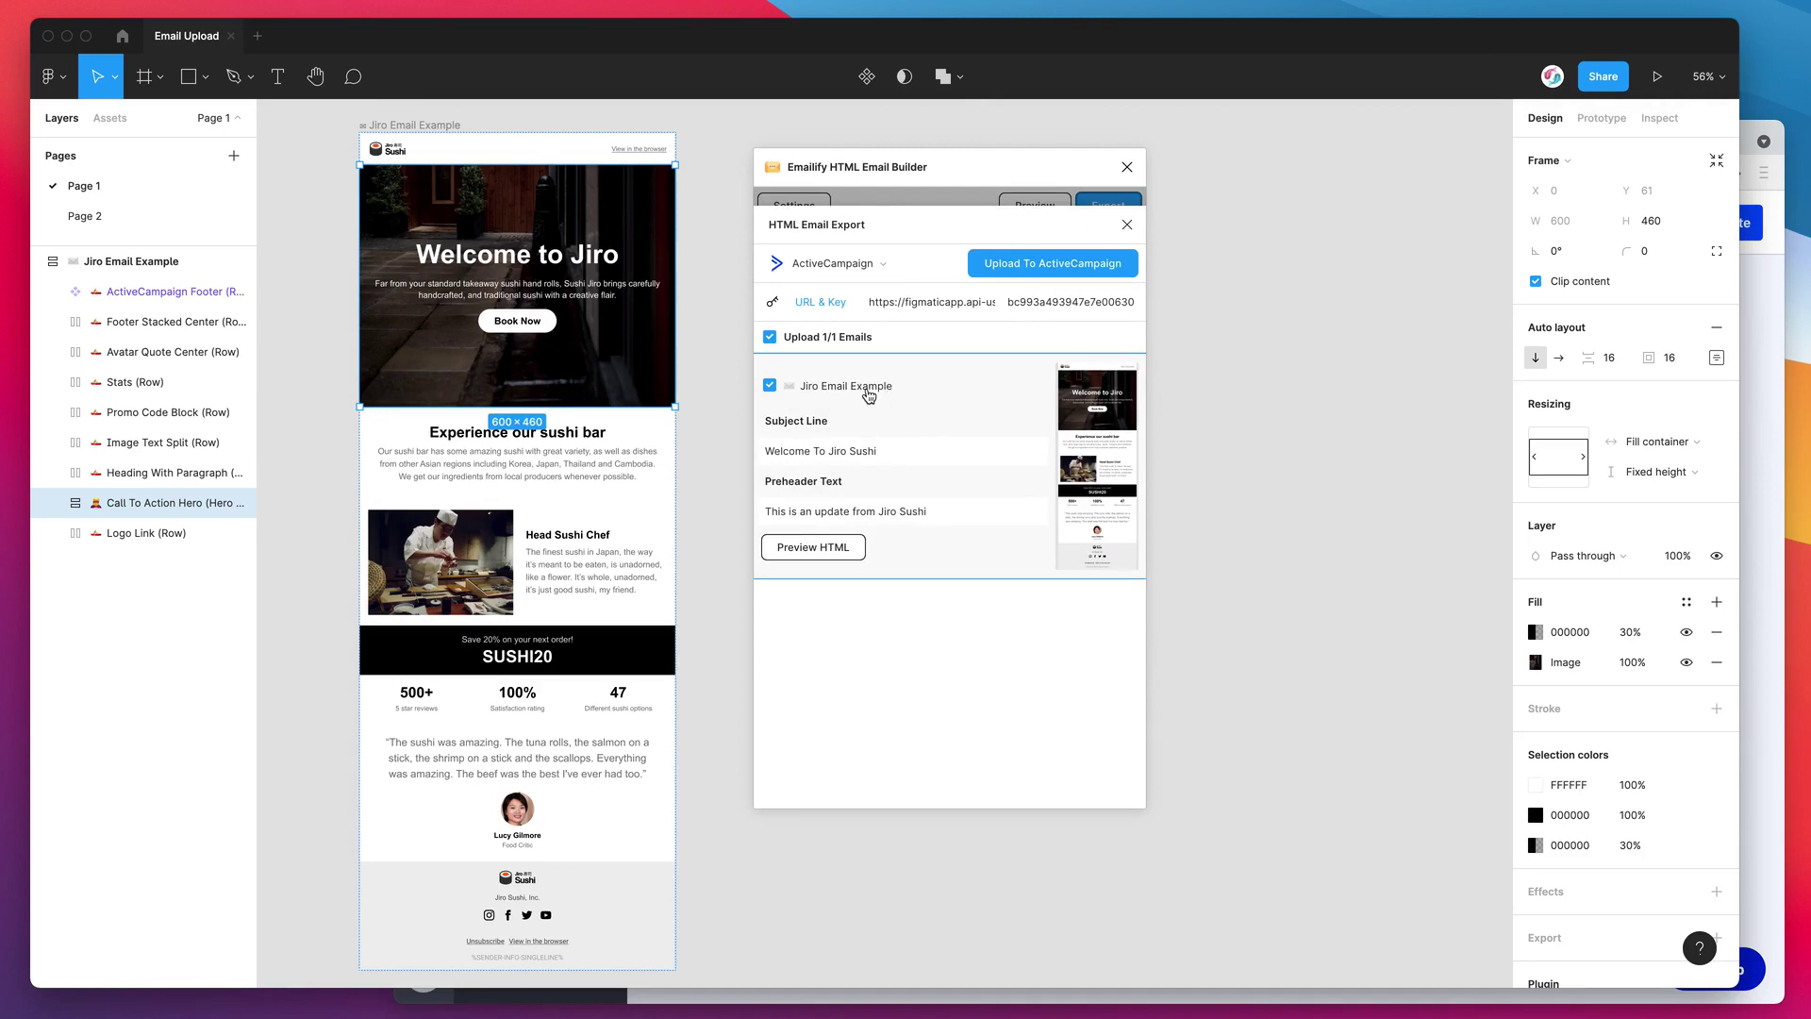
left_click(890, 450)
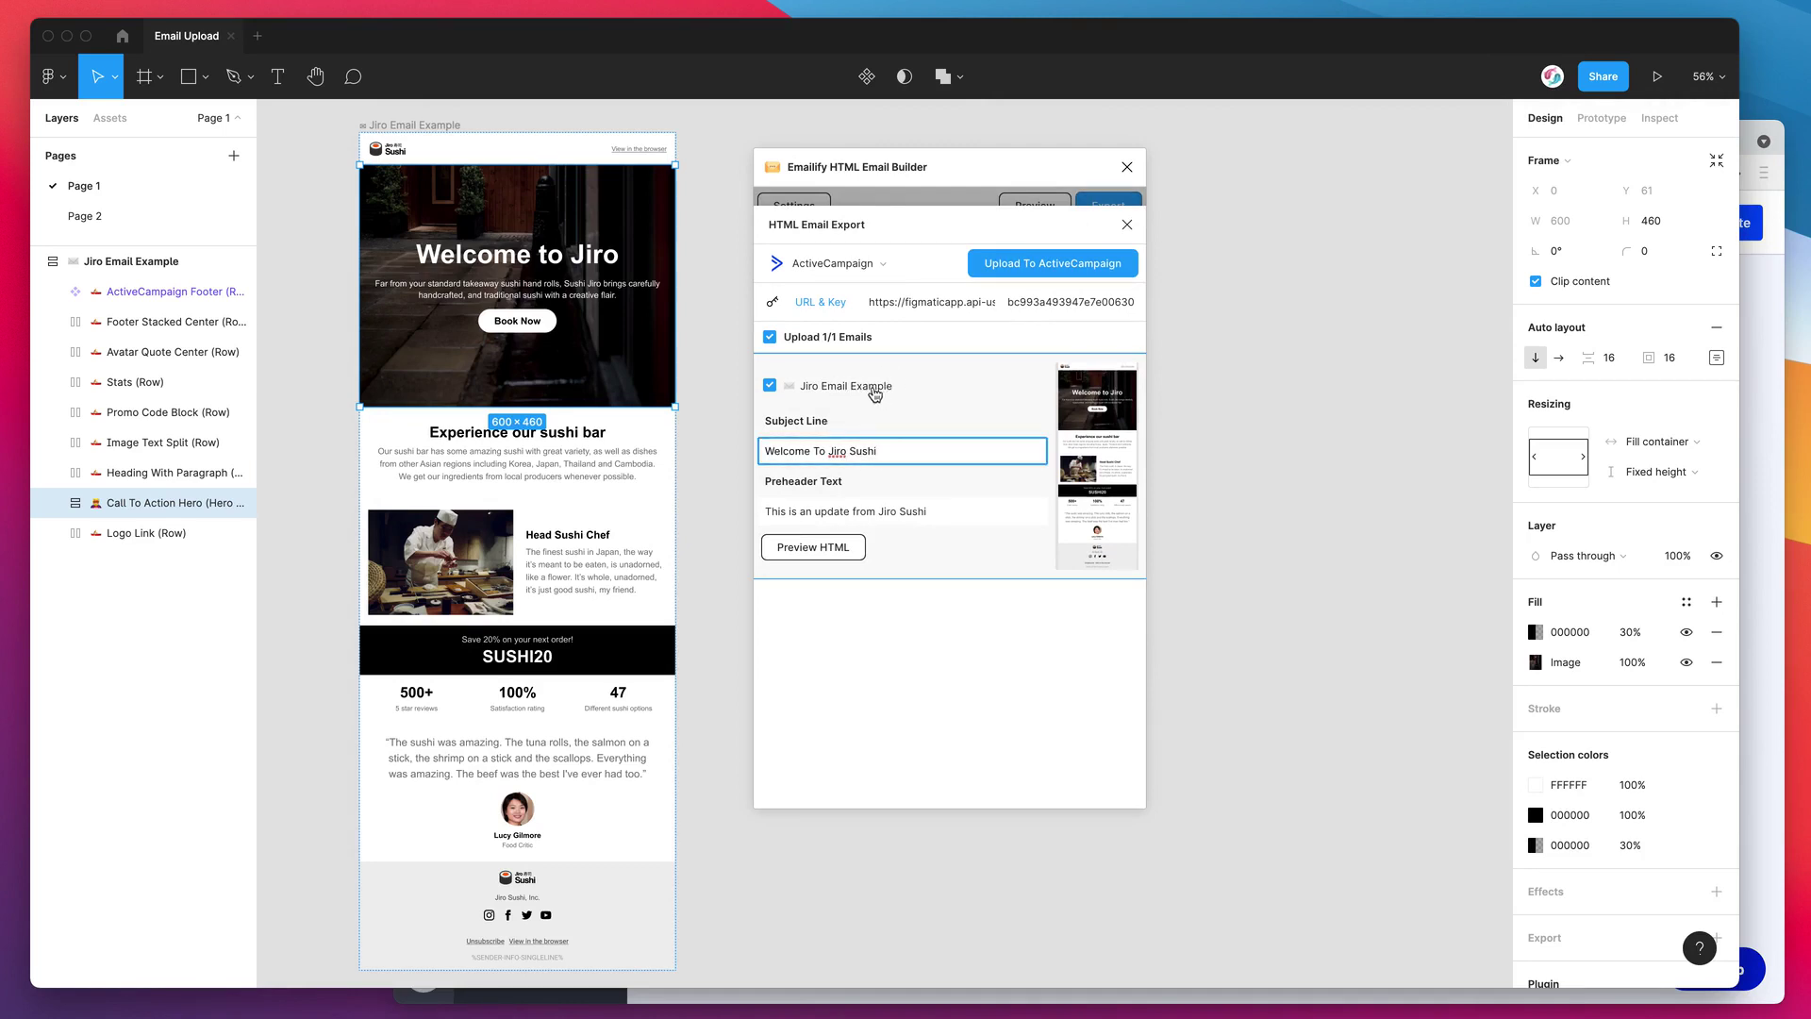
left_click(951, 243)
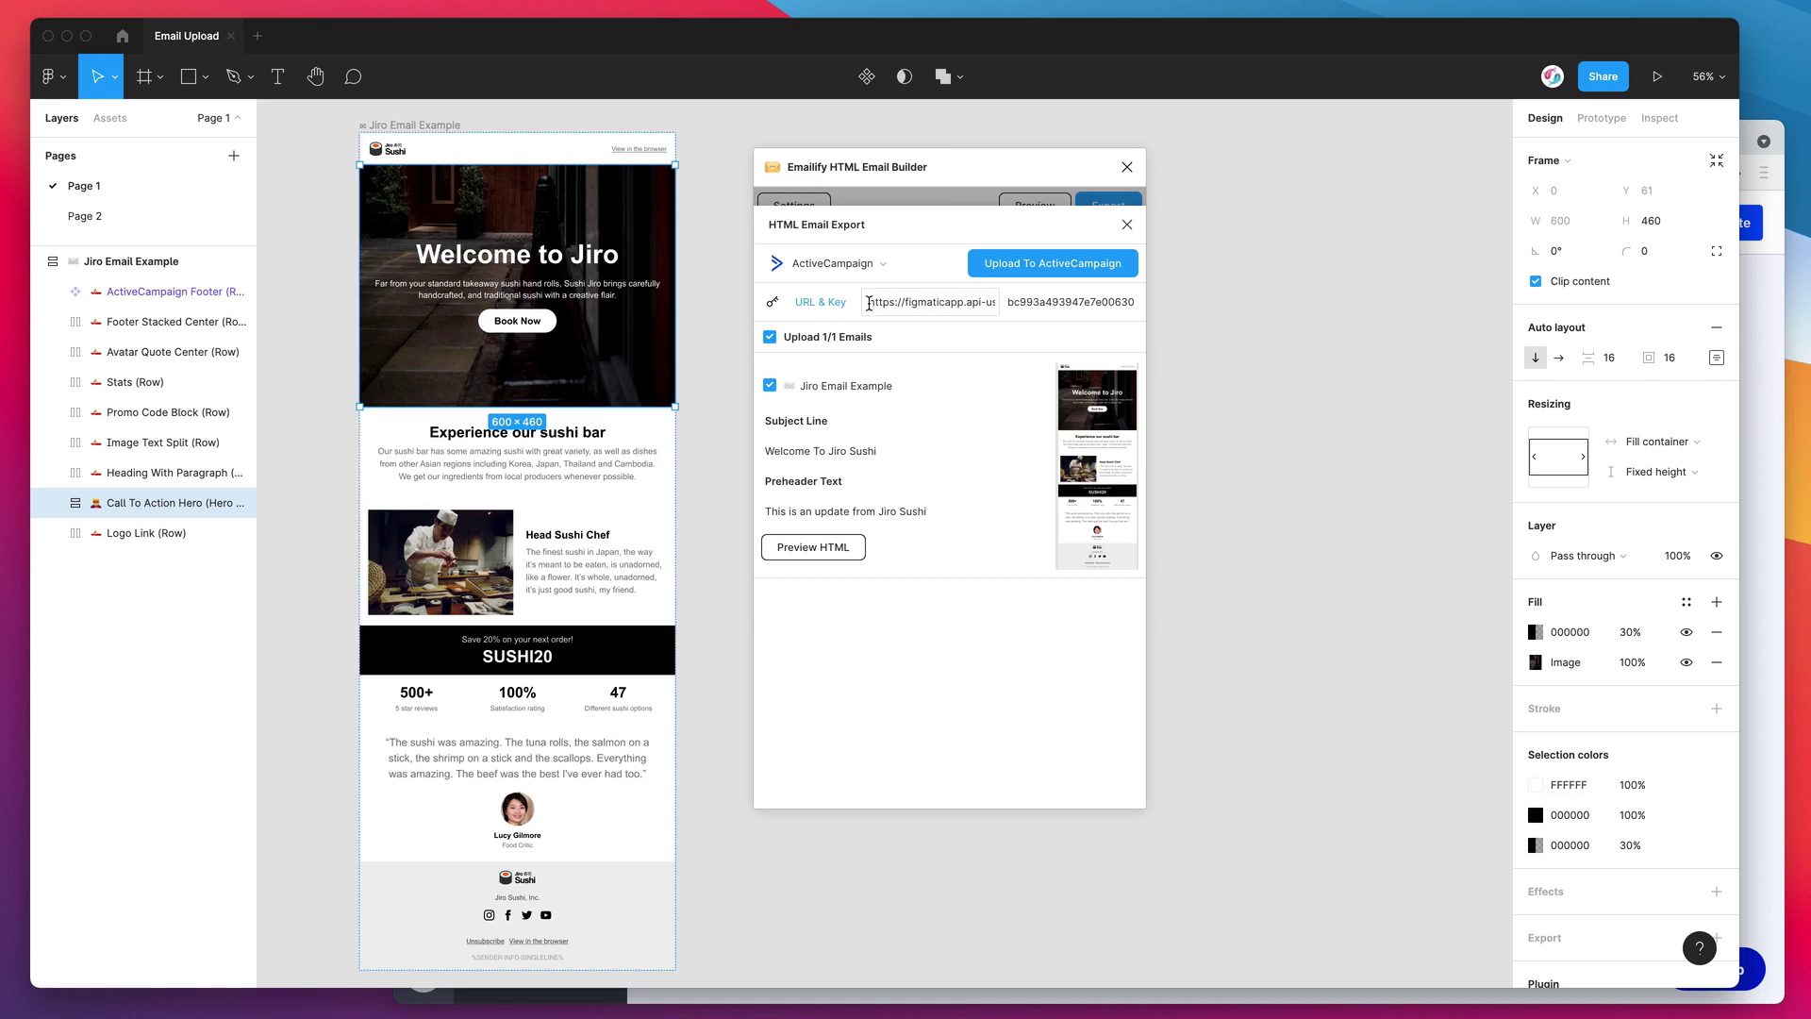
left_click(1778, 612)
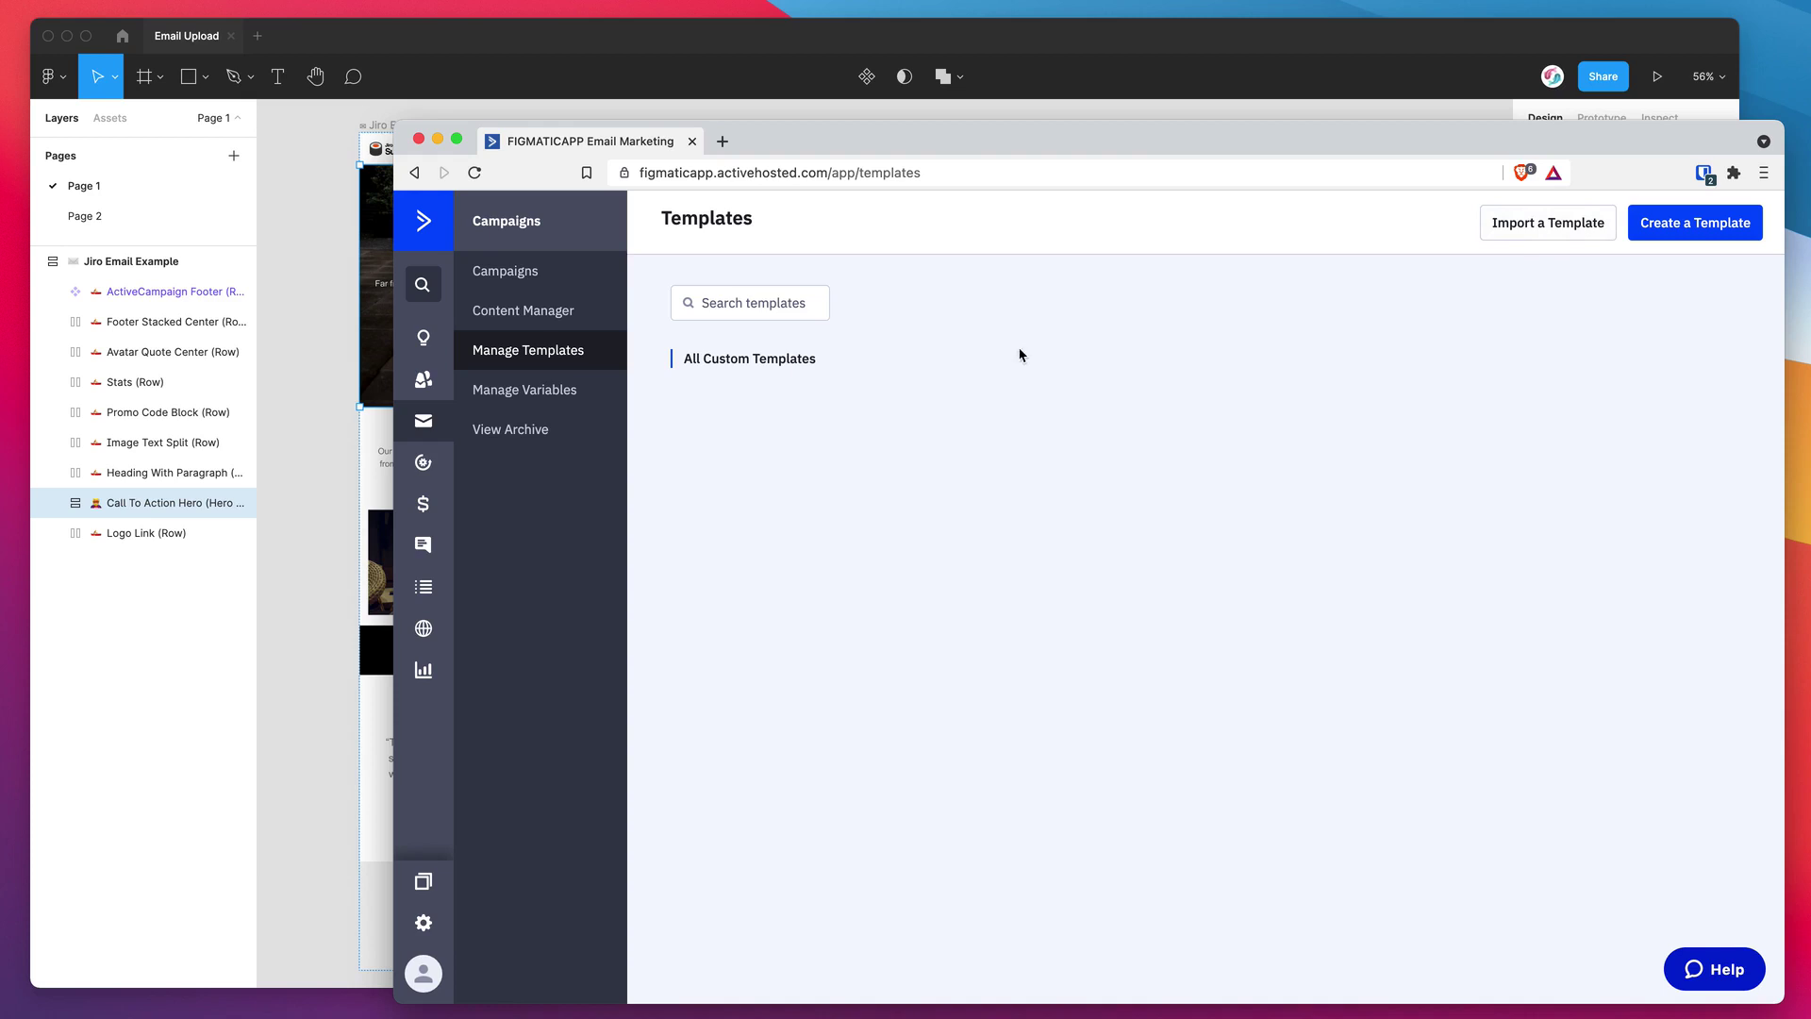
left_click(332, 373)
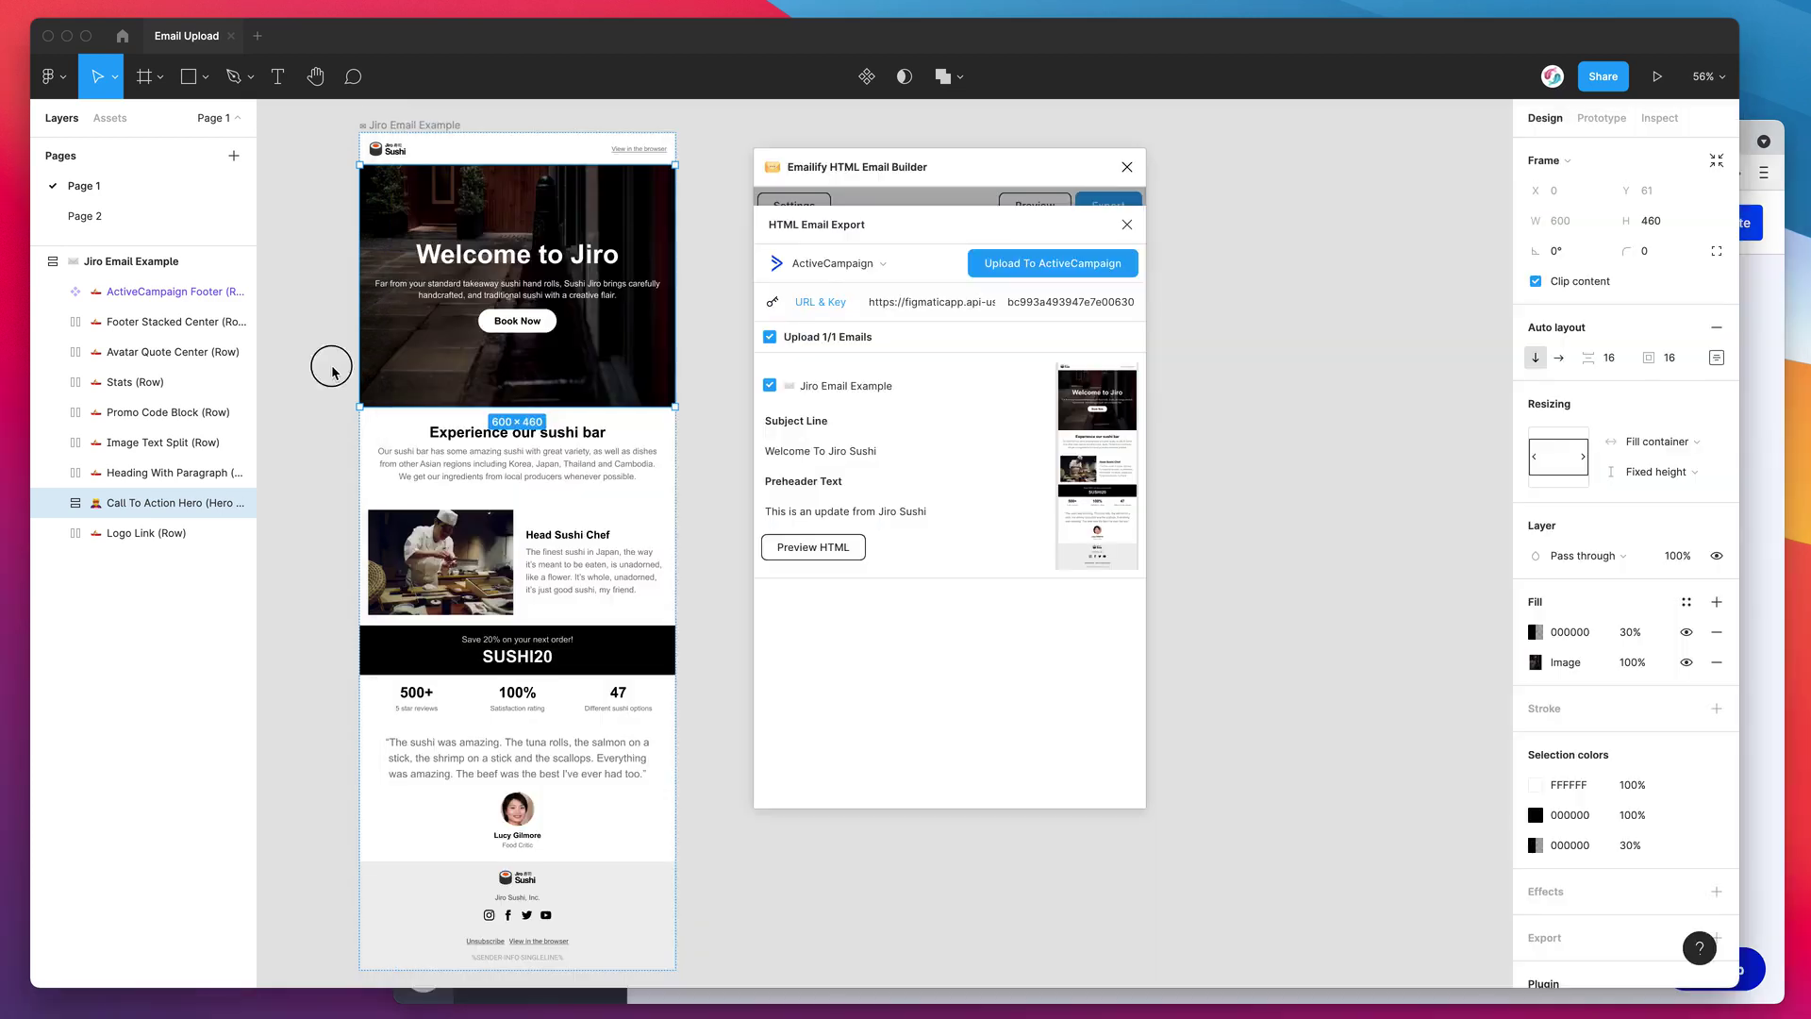